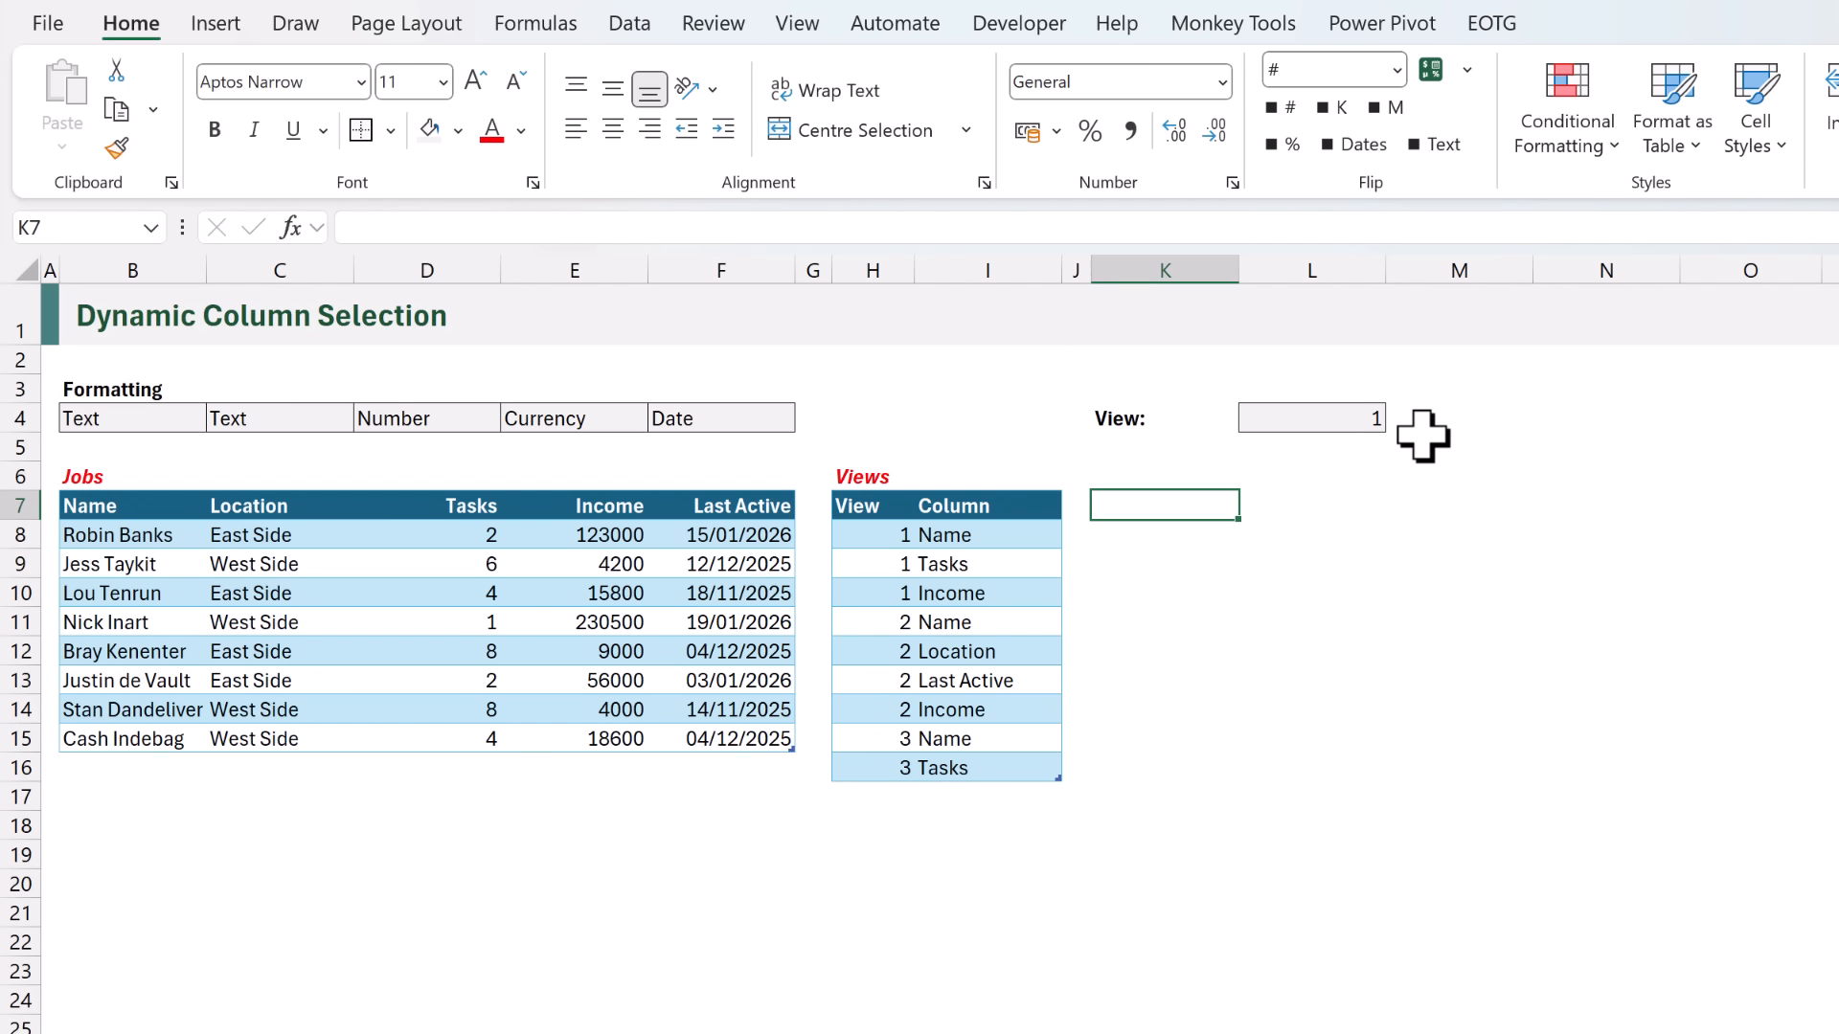
# - Enter =FILTER(Views[Column],Views[View]=L4) in K7 to list the column names of the chosen view
pyautogui.write('=FILTER(')
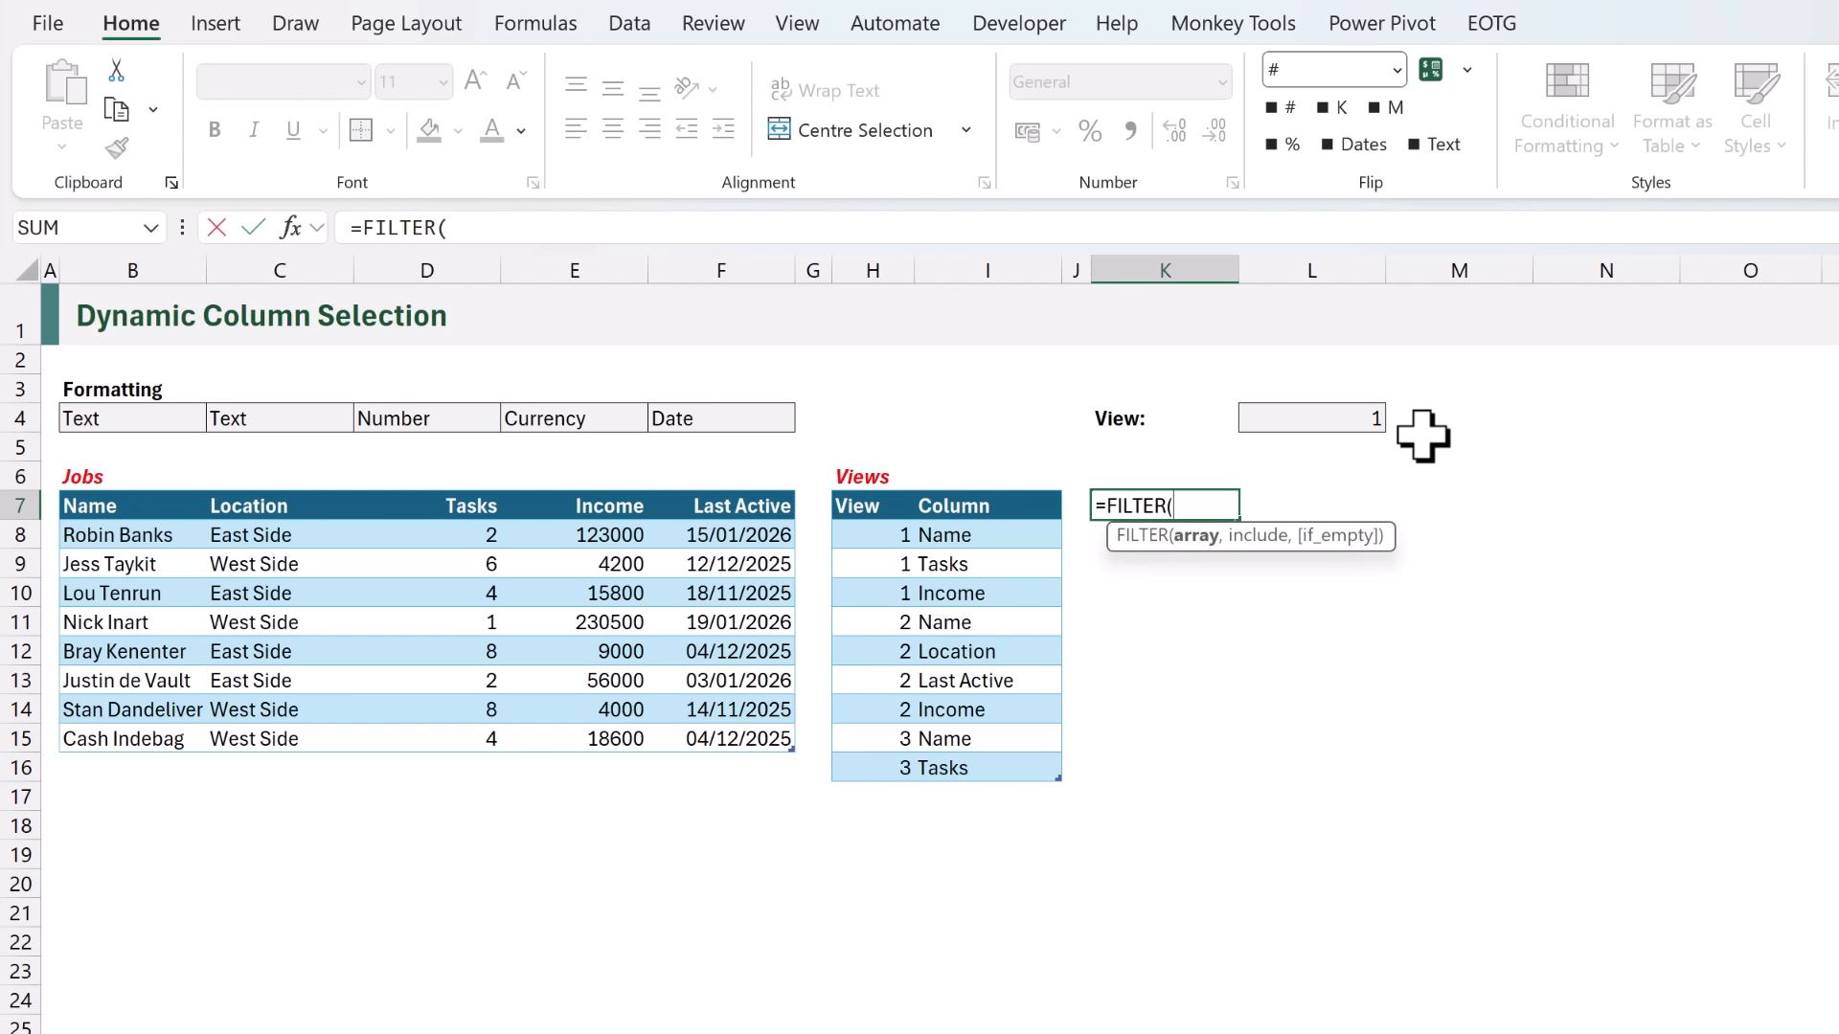
pyautogui.click(996, 499)
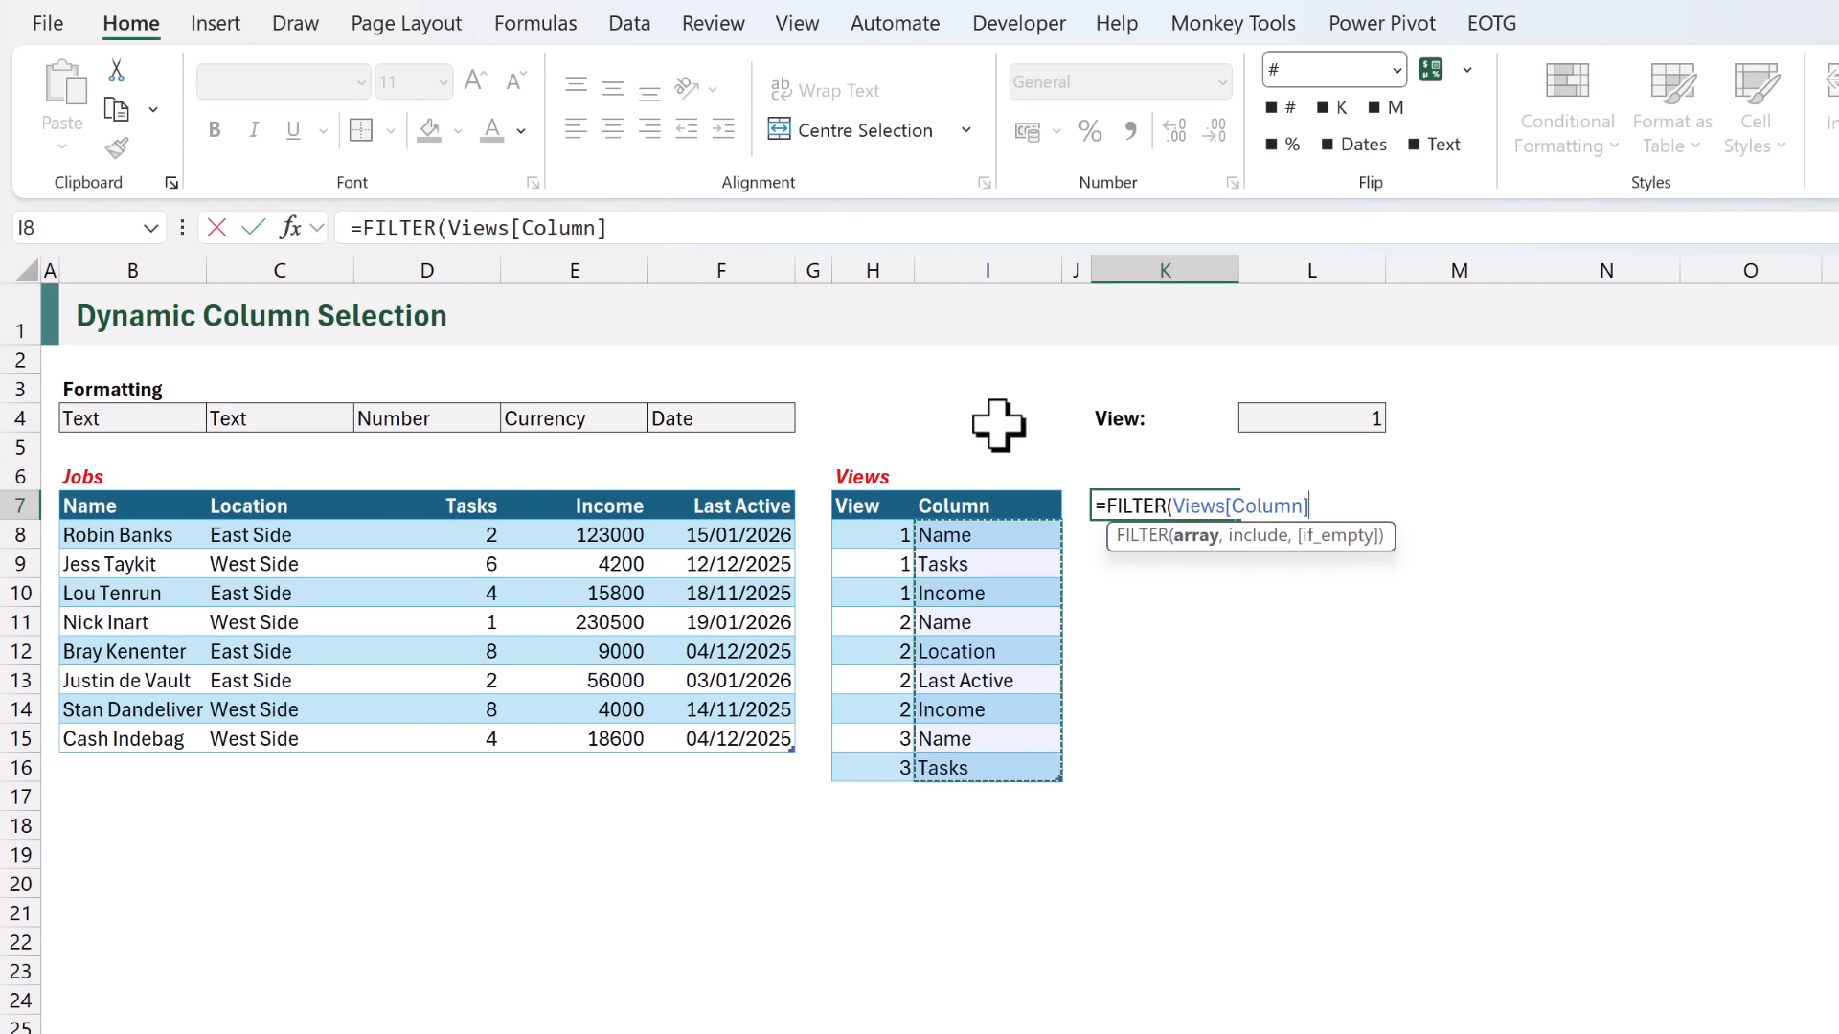
pyautogui.write(',')
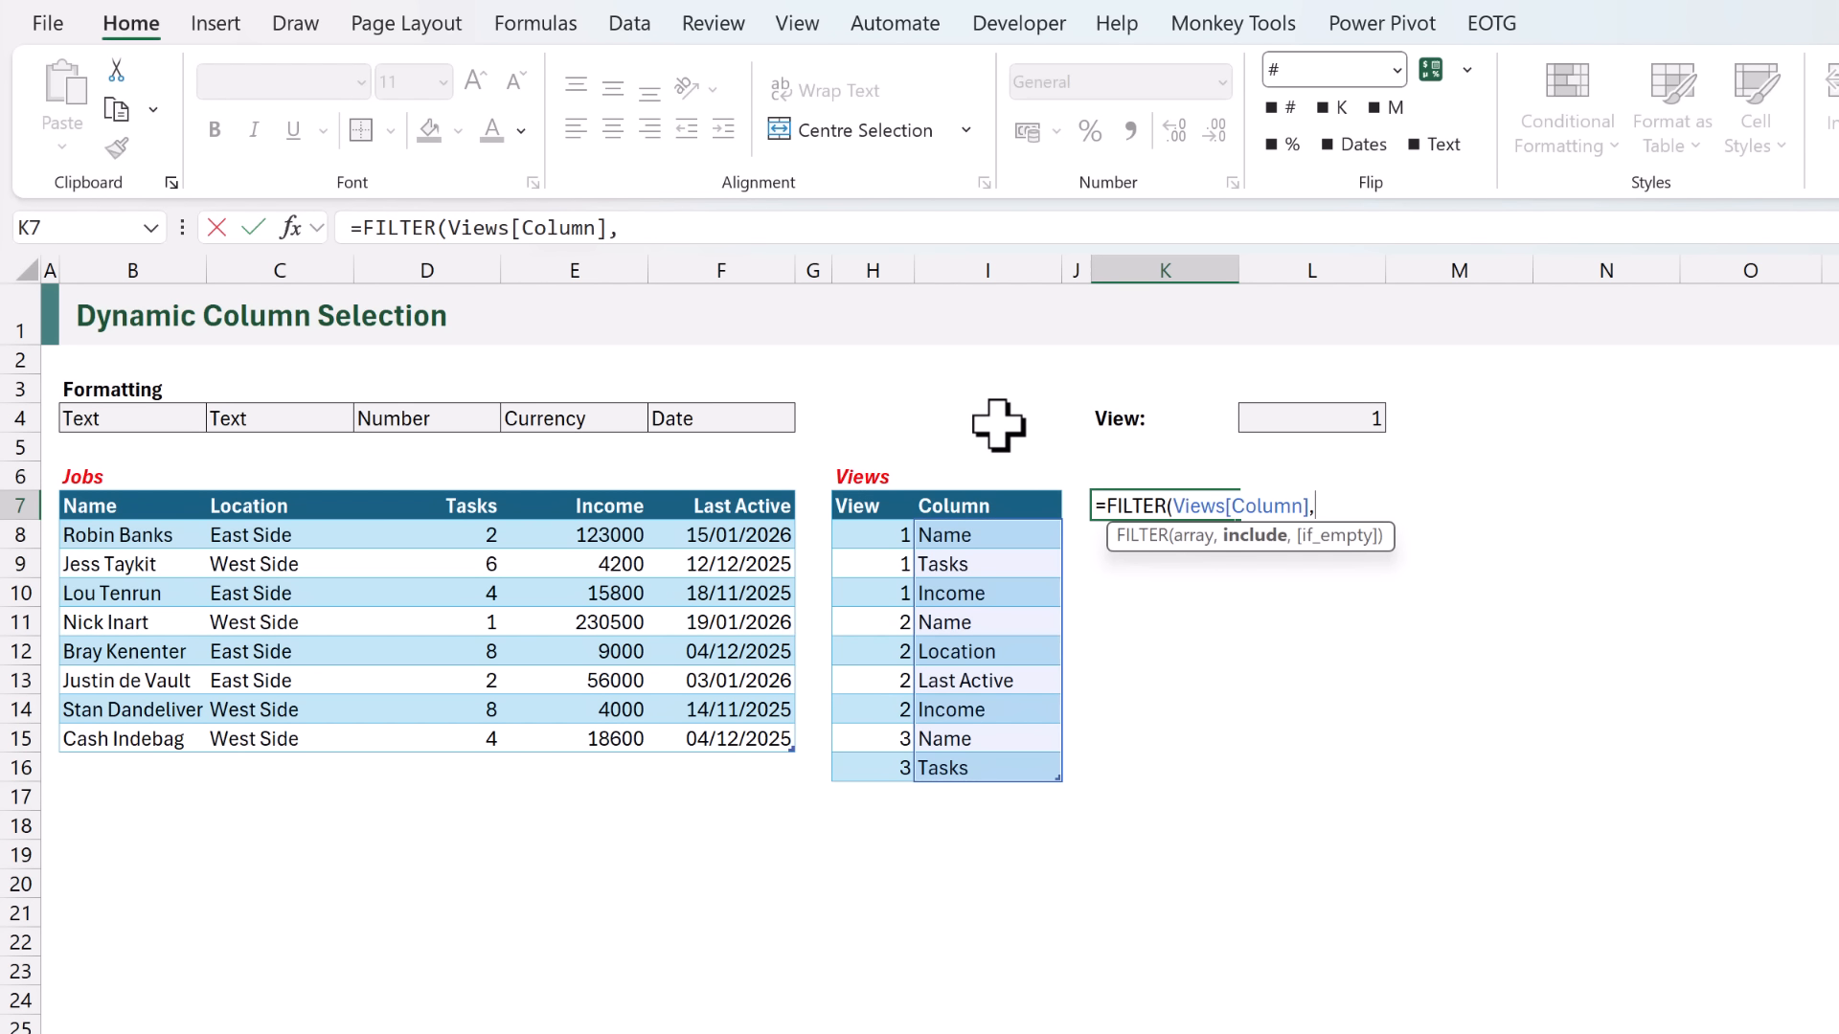
pyautogui.click(880, 479)
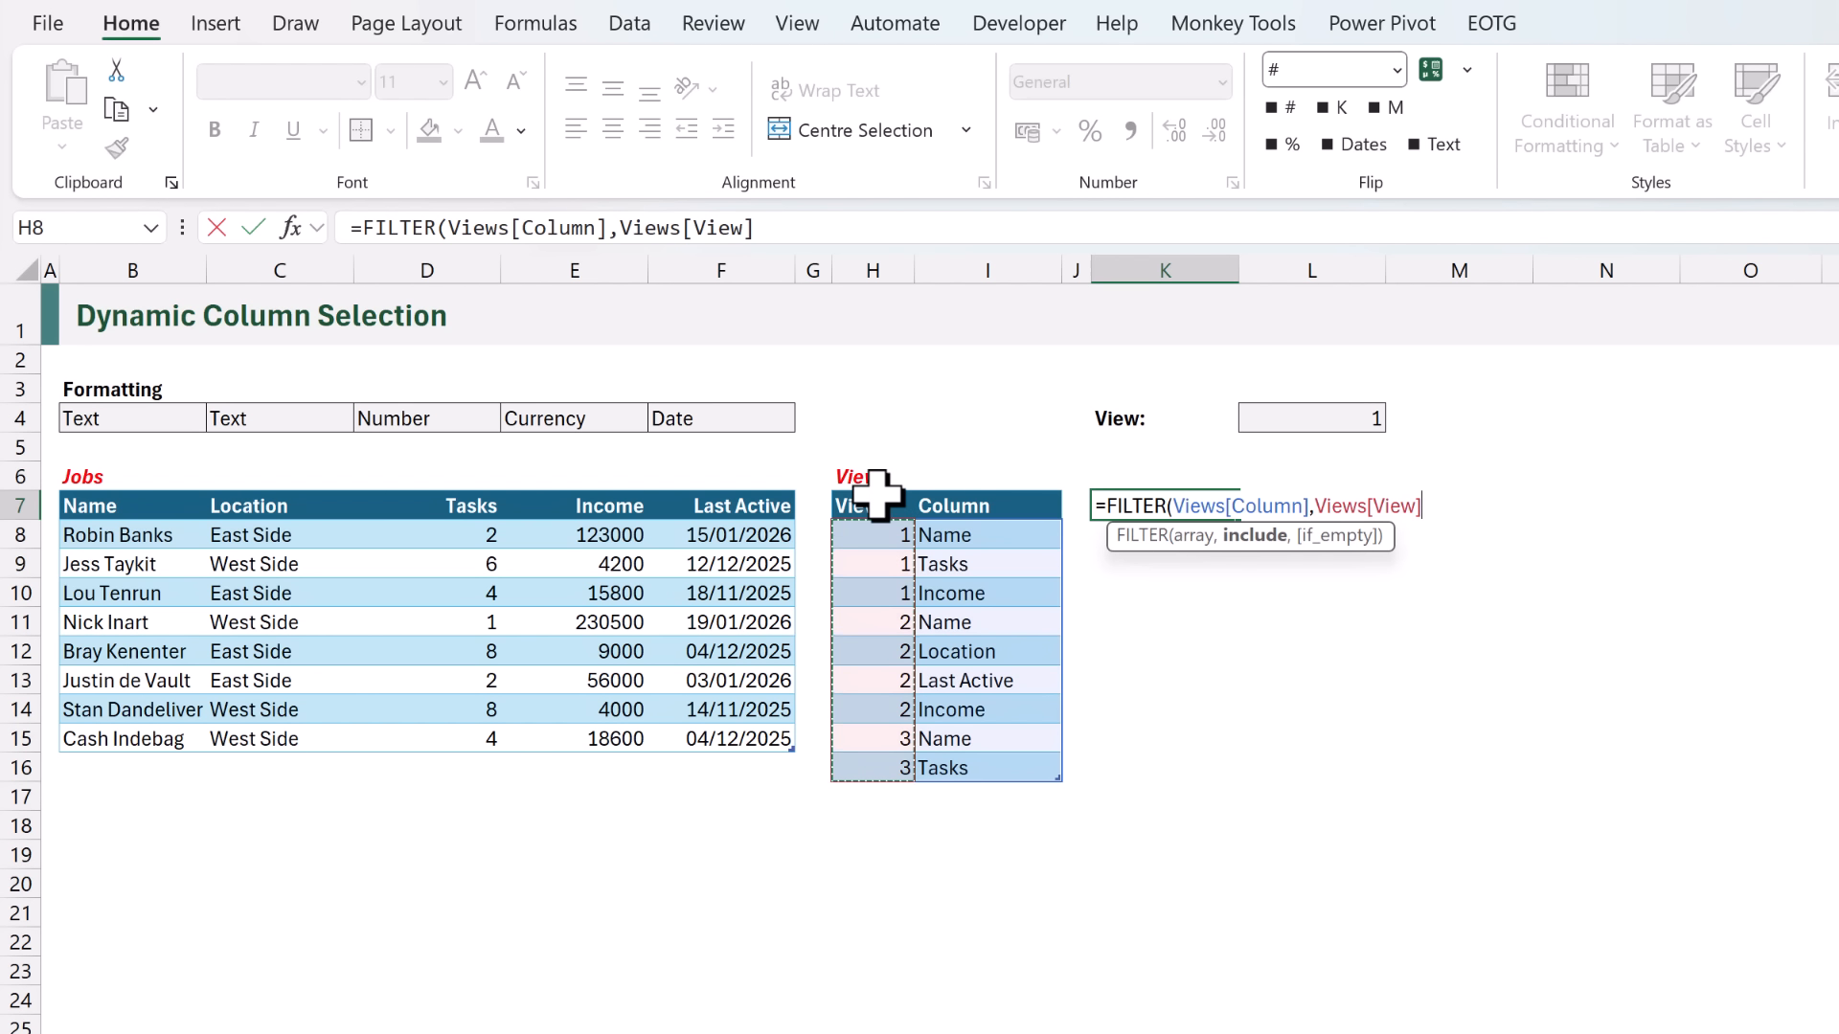
pyautogui.write('=')
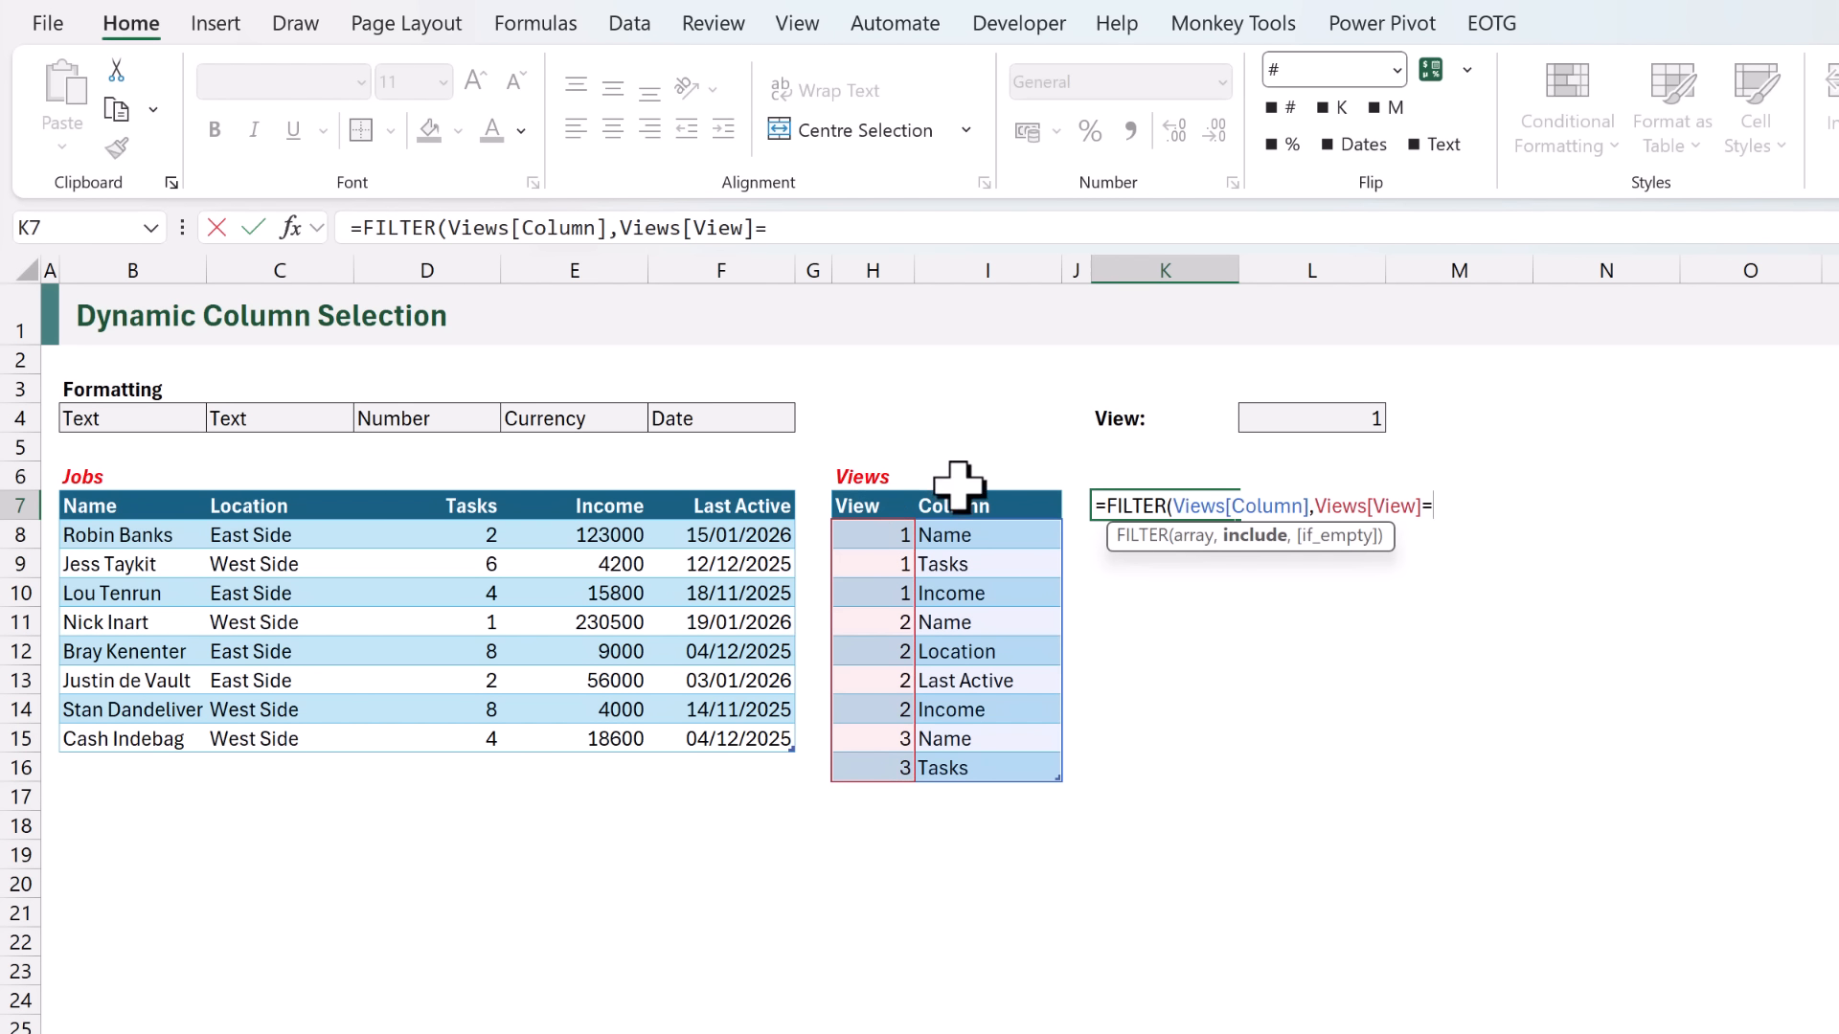
pyautogui.click(1274, 419)
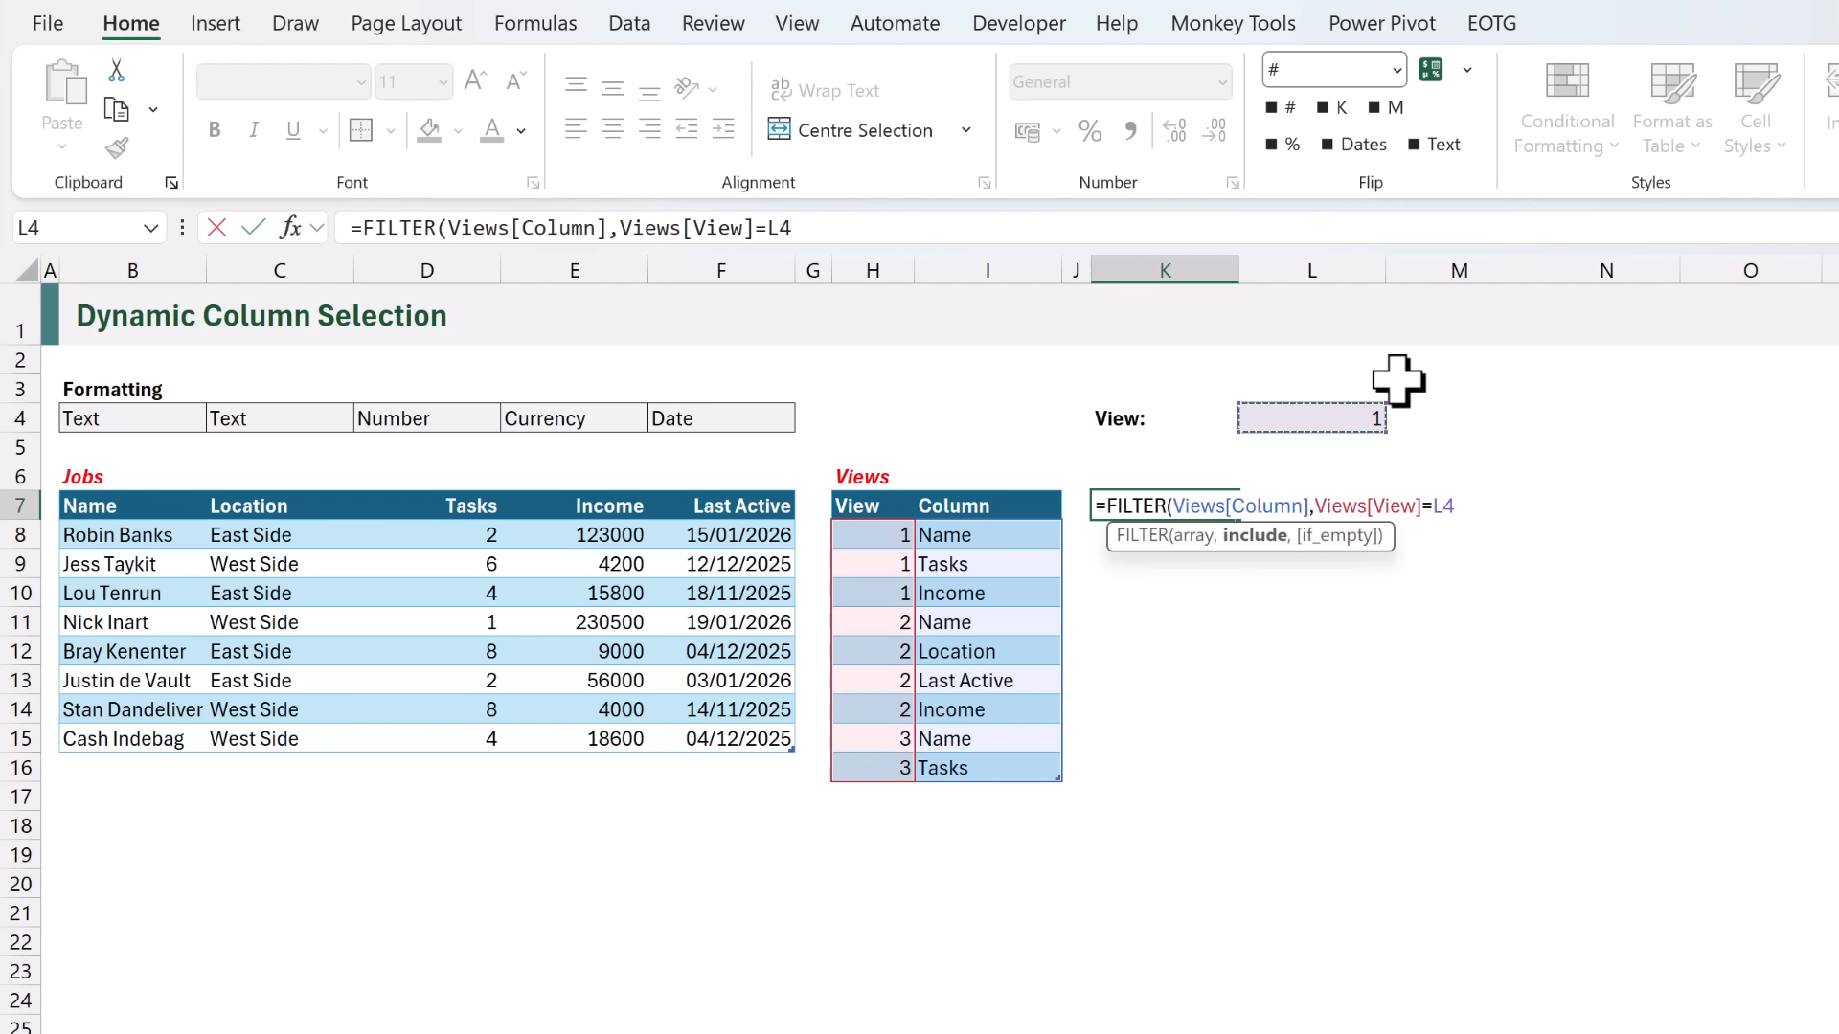
pyautogui.hotkey('ctrl', 'Return')
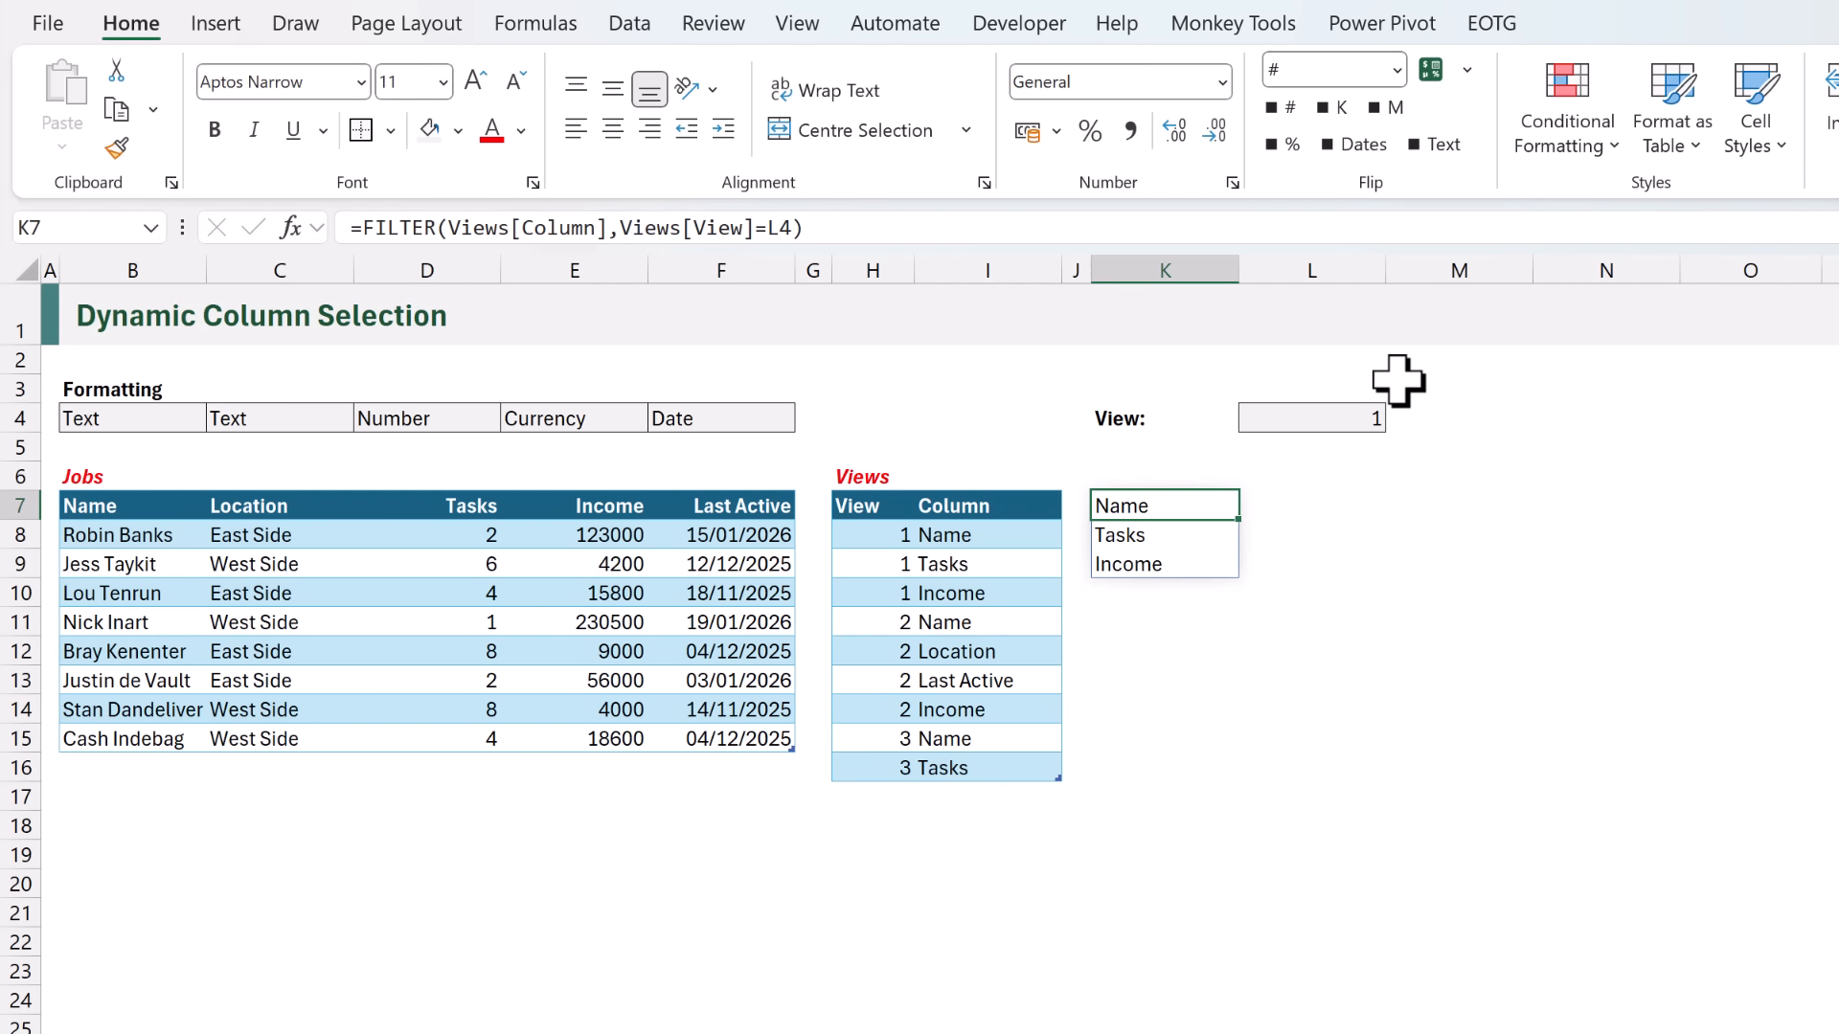
# - Wrap the FILTER formula in K7 in TOROW so the column names spill horizontally
pyautogui.press('F2')
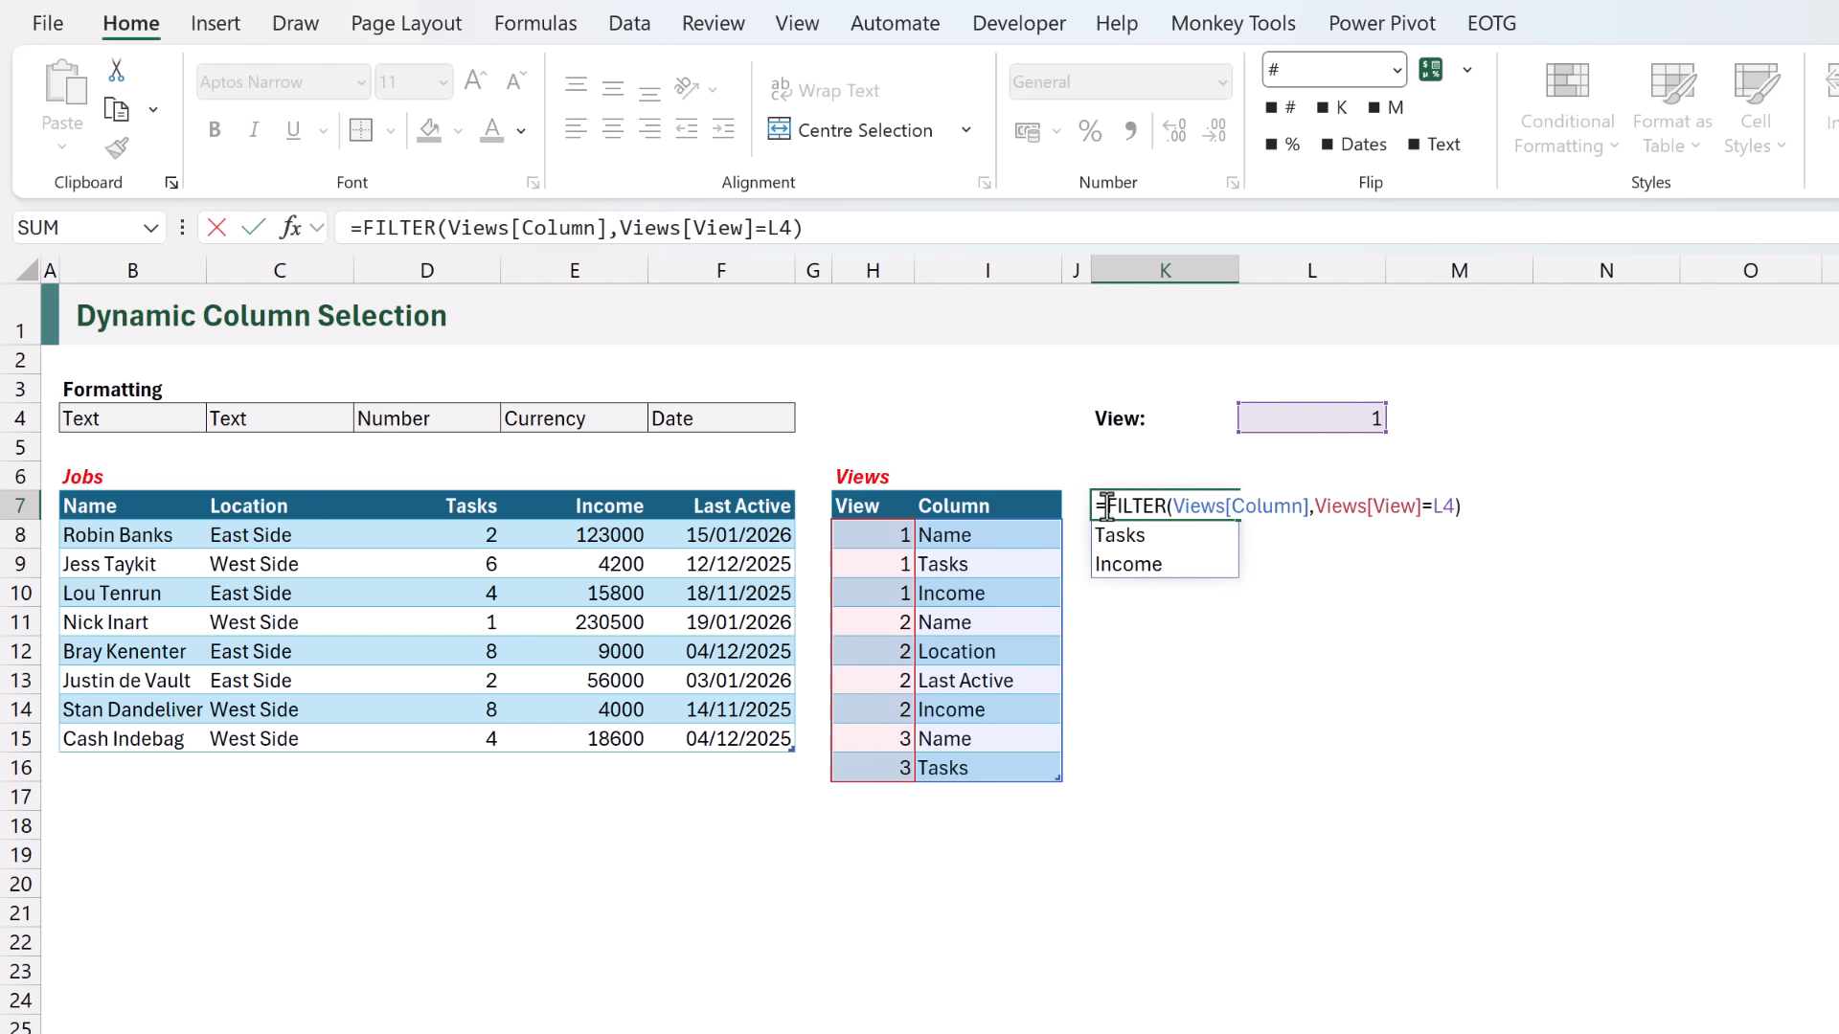
pyautogui.write('TOR')
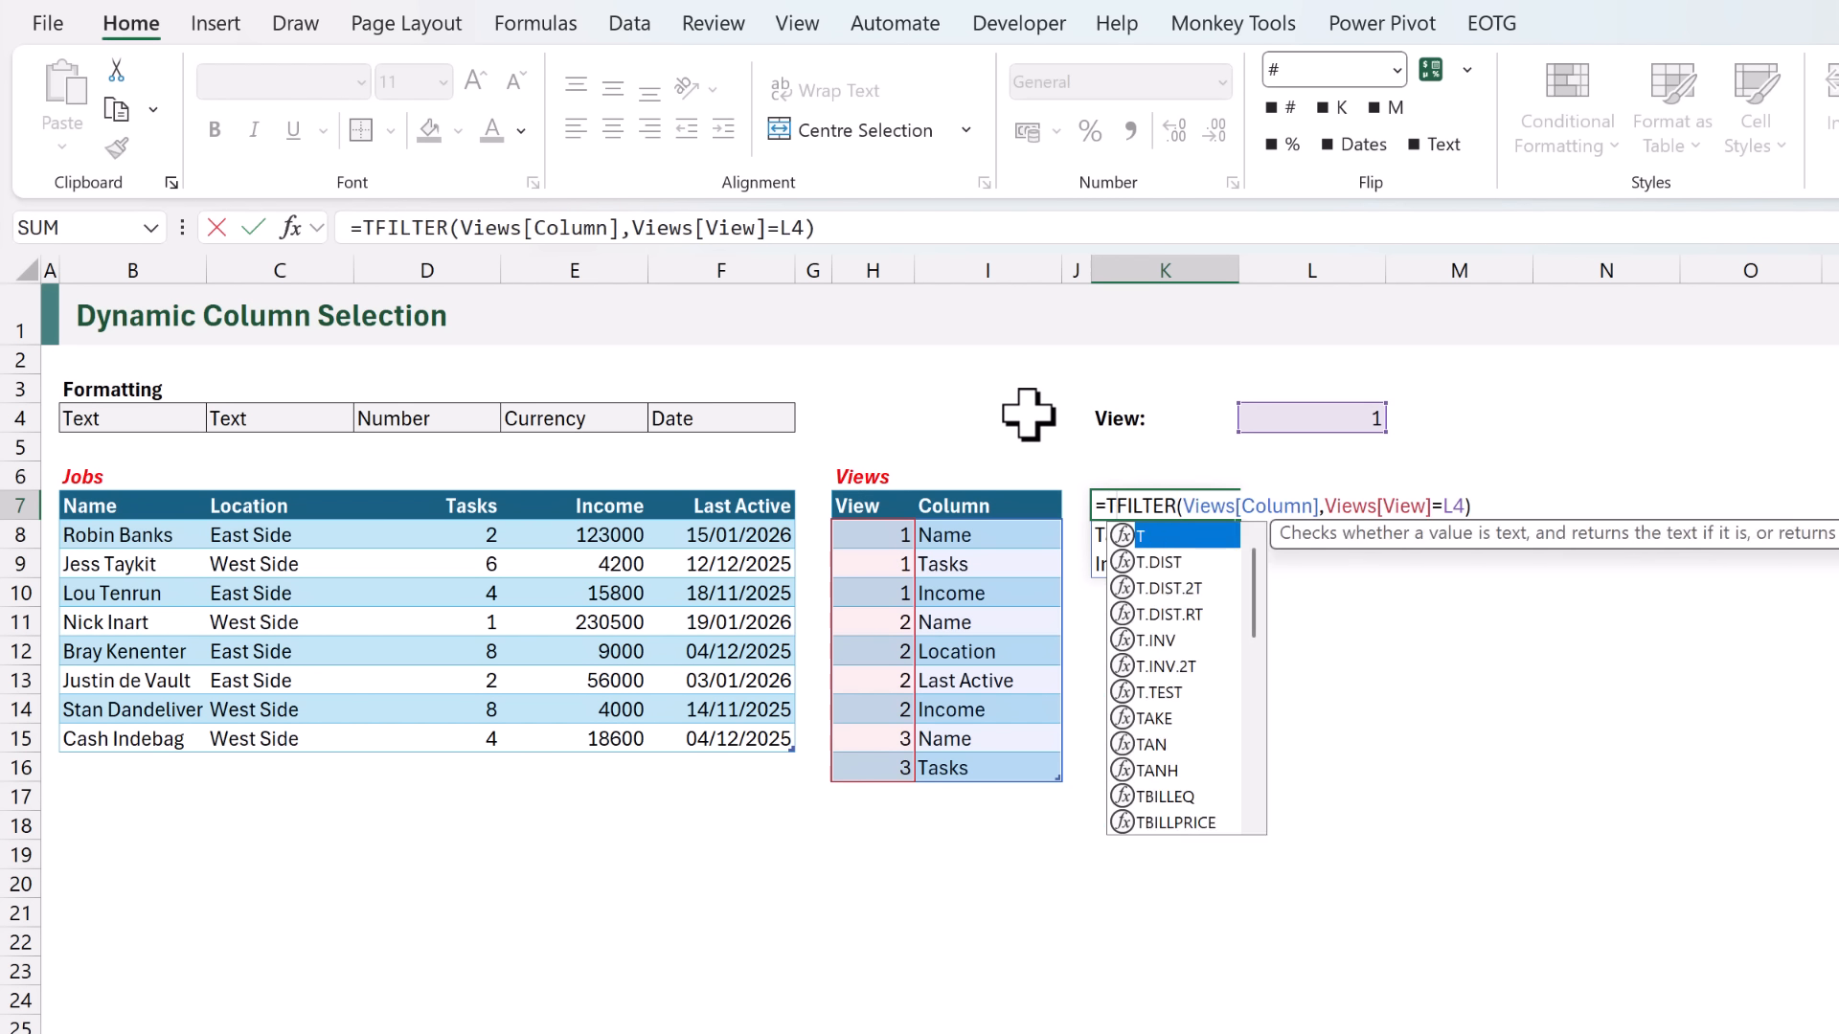
pyautogui.press('Tab')
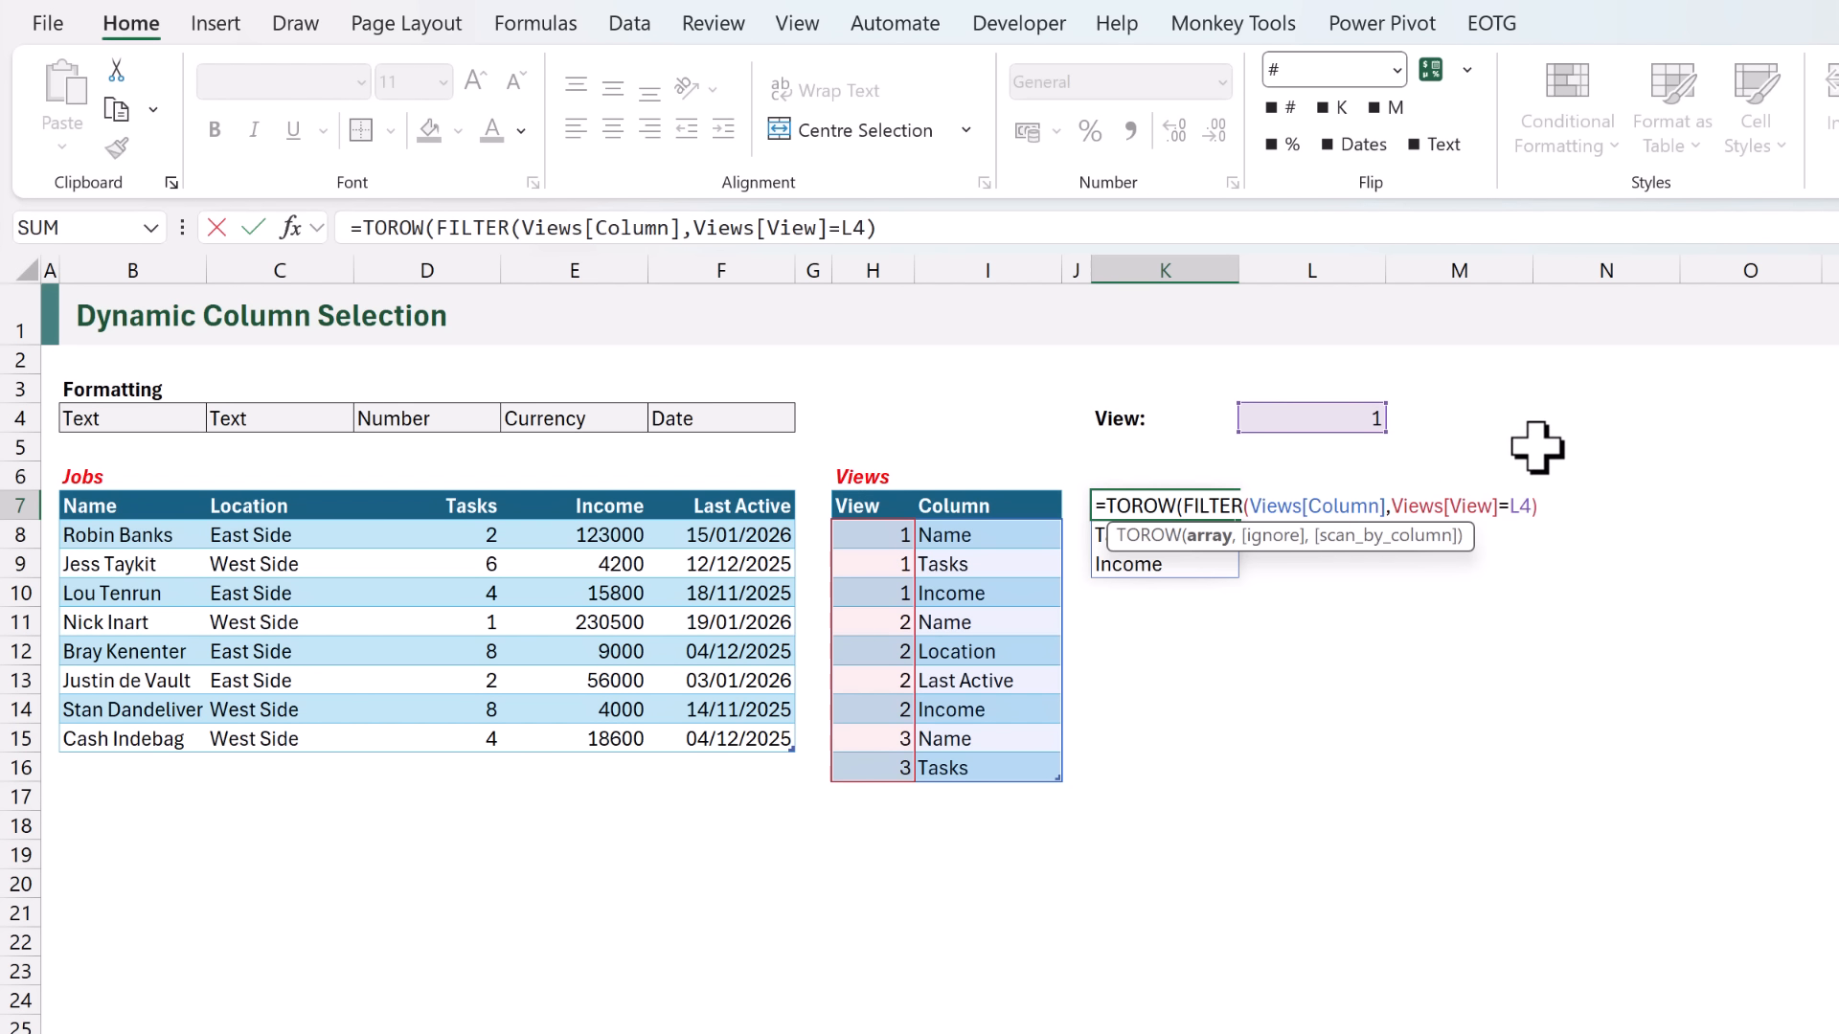
pyautogui.write(')')
pyautogui.hotkey('ctrl', 'Return')
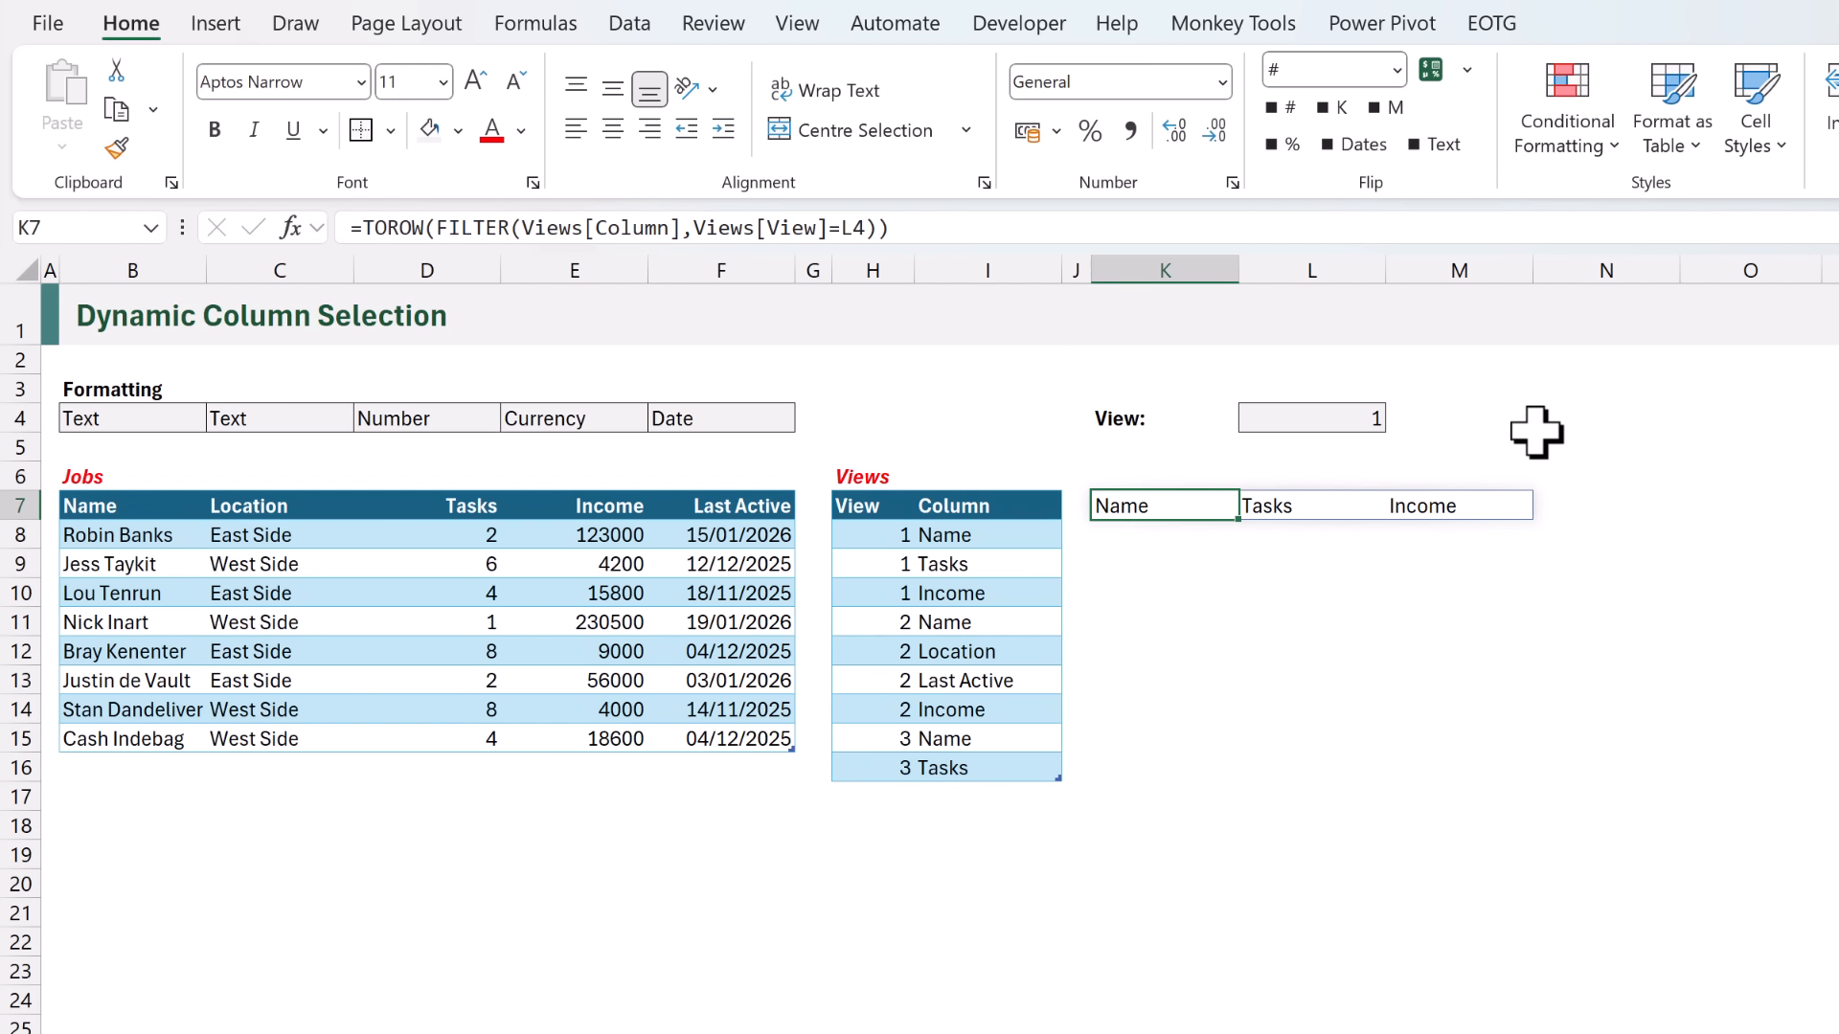
# - Test the header row by changing the View number in L4 to 2 and back to 1
pyautogui.click(1354, 417)
pyautogui.write('2')
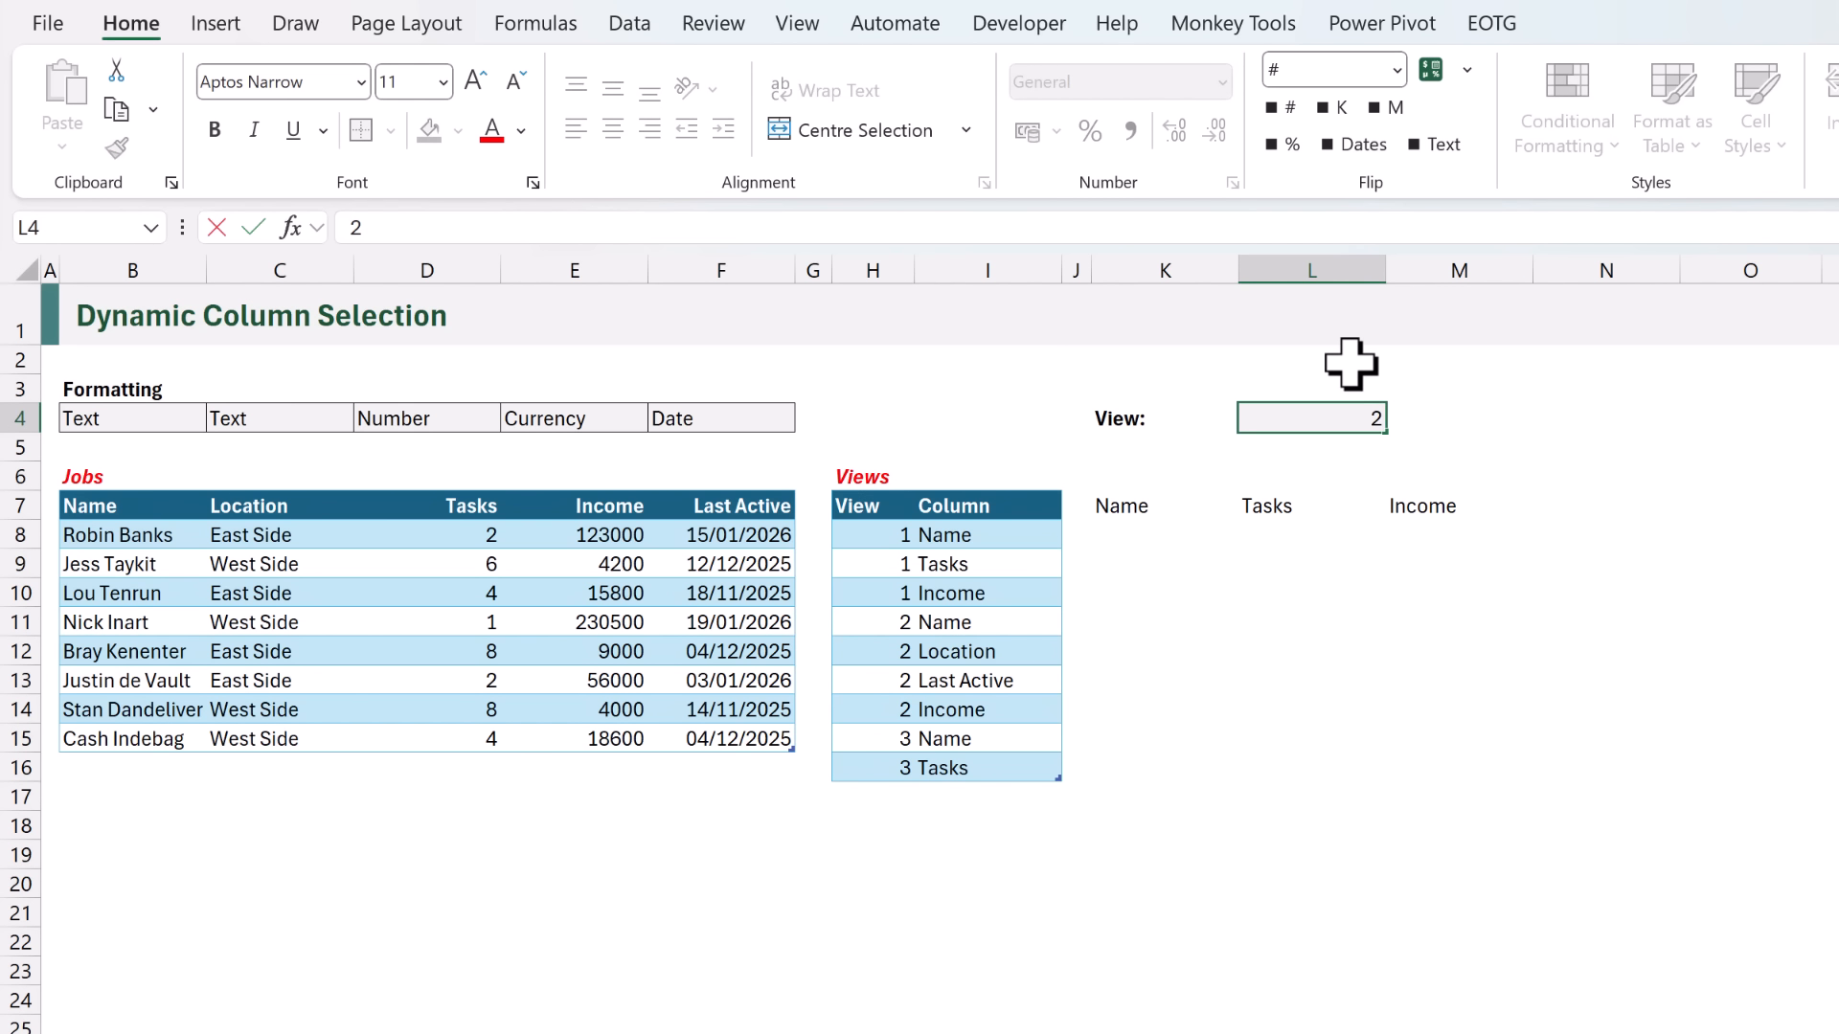
pyautogui.hotkey('ctrl', 'Return')
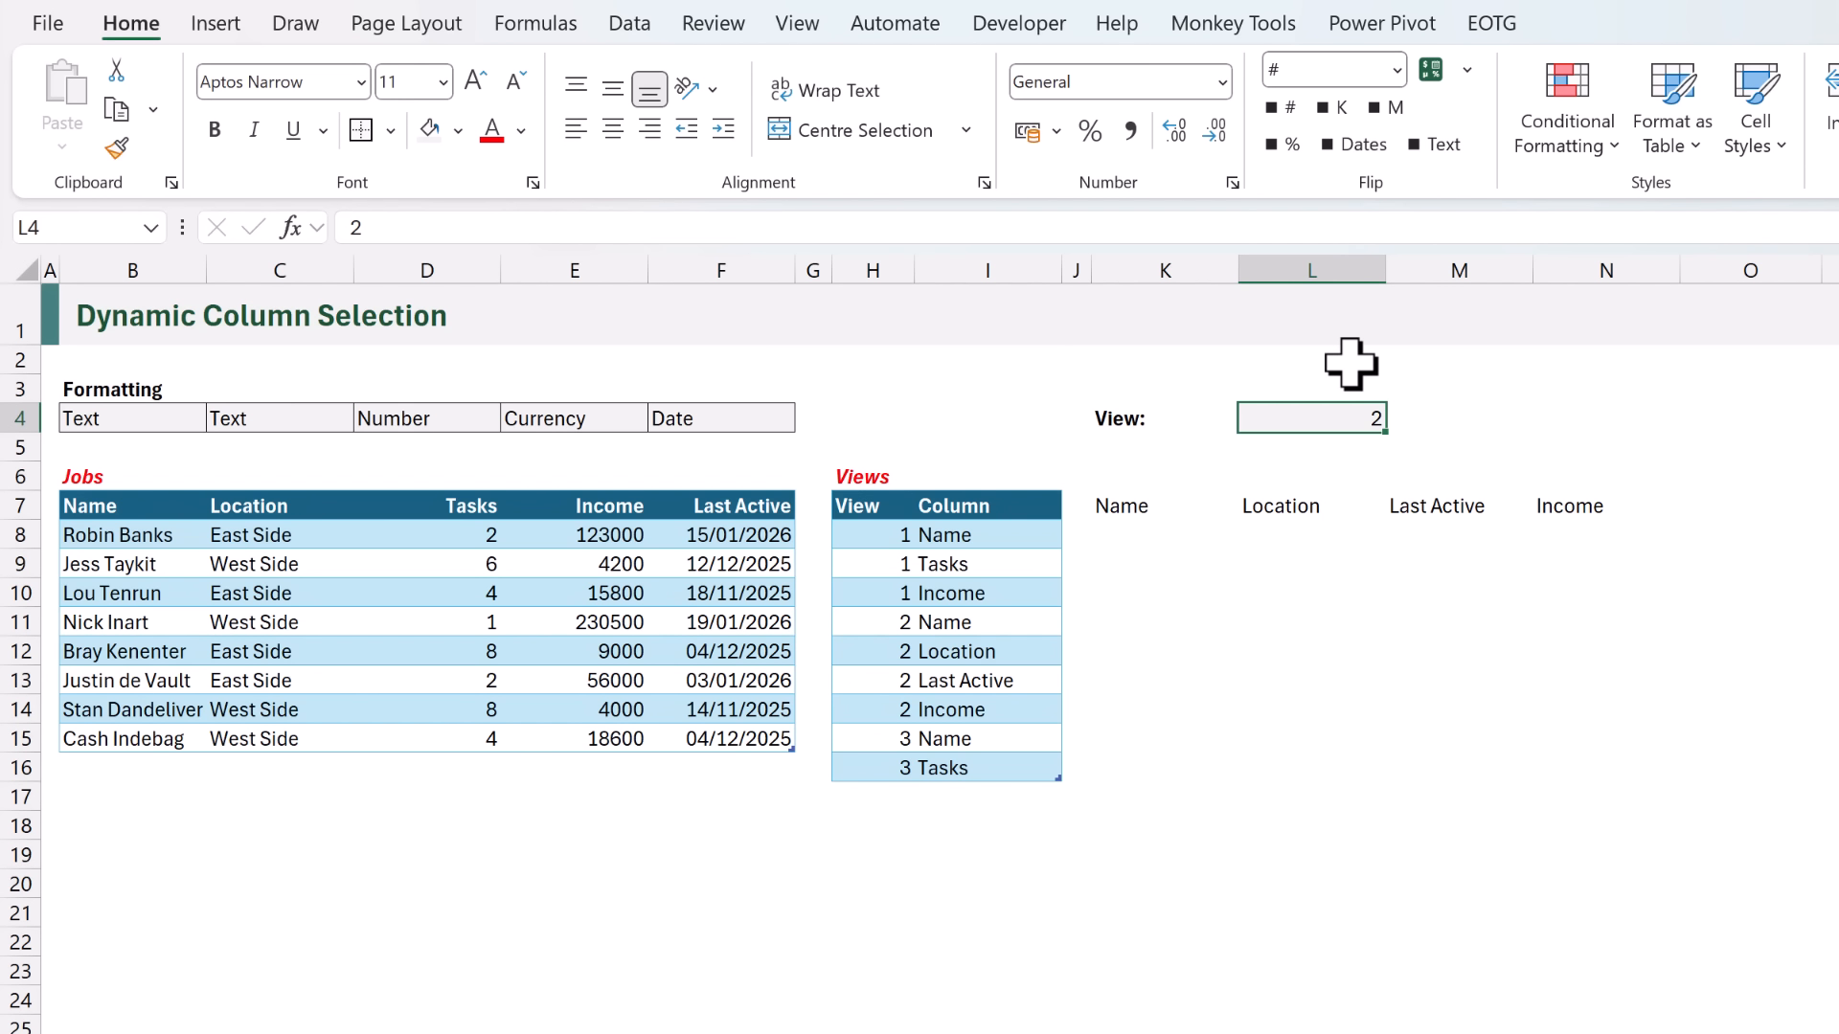
pyautogui.write('1')
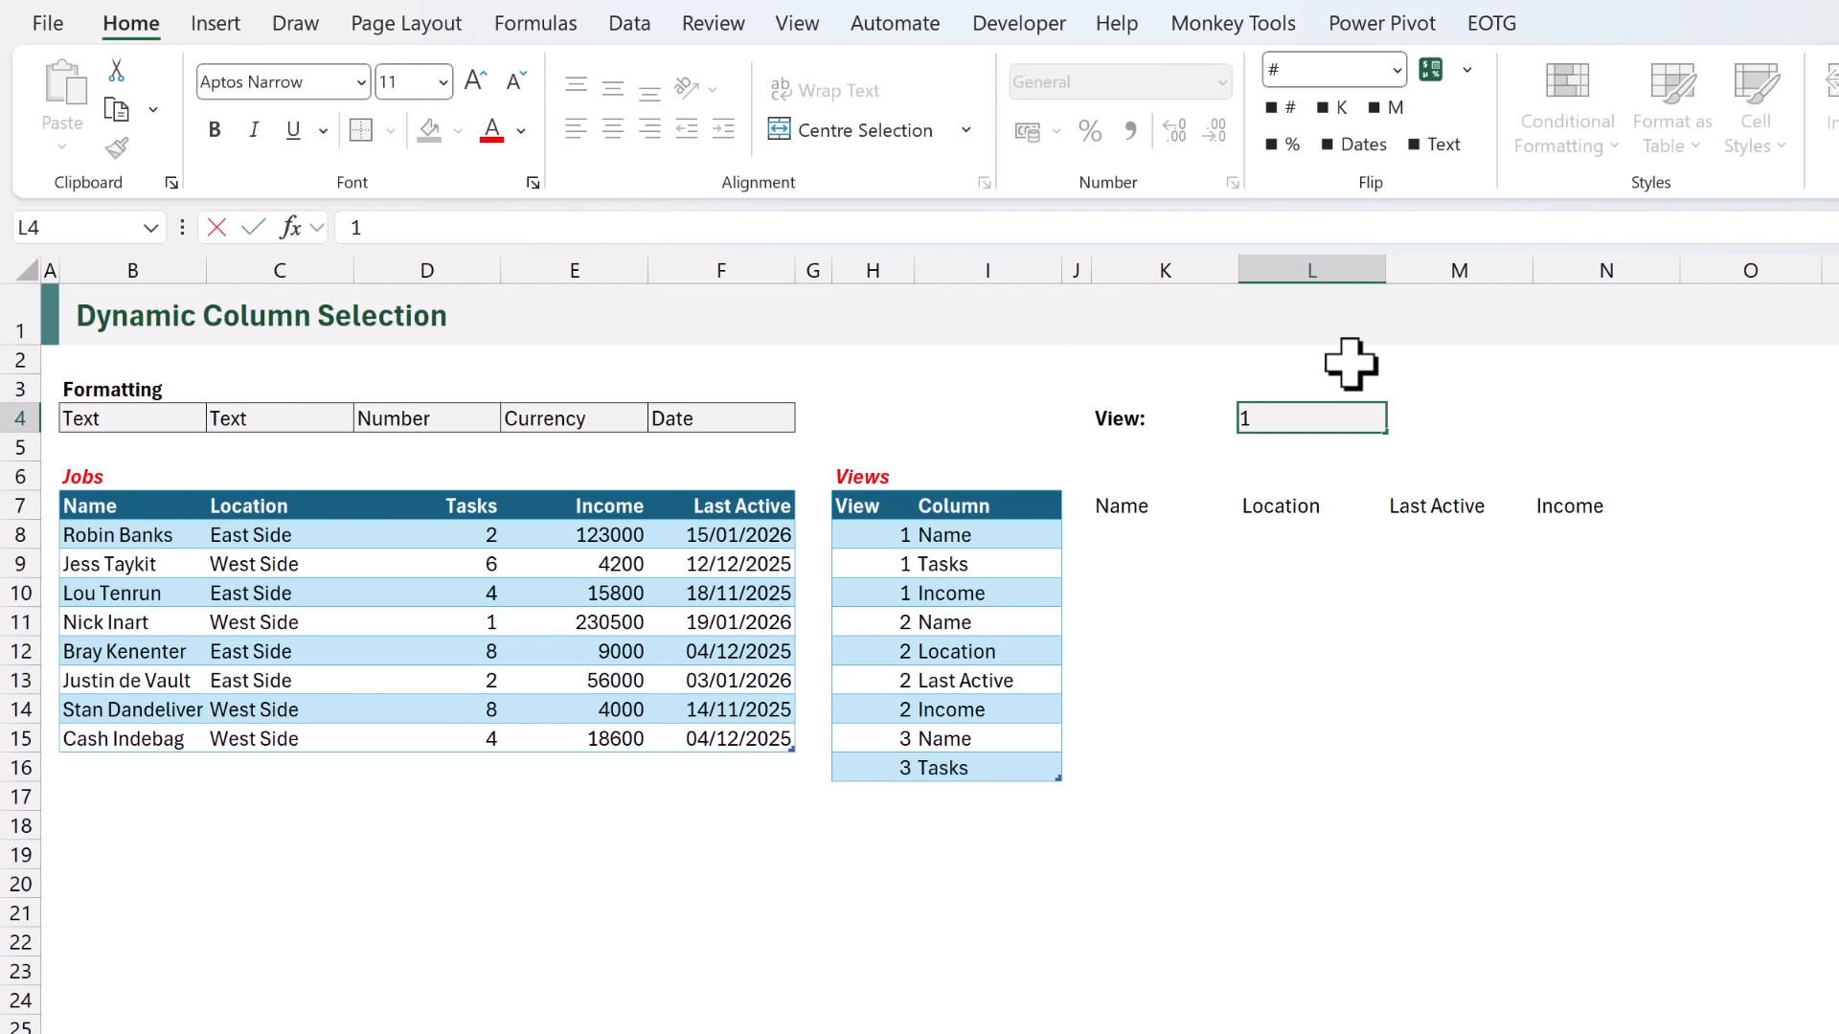
pyautogui.hotkey('ctrl', 'Return')
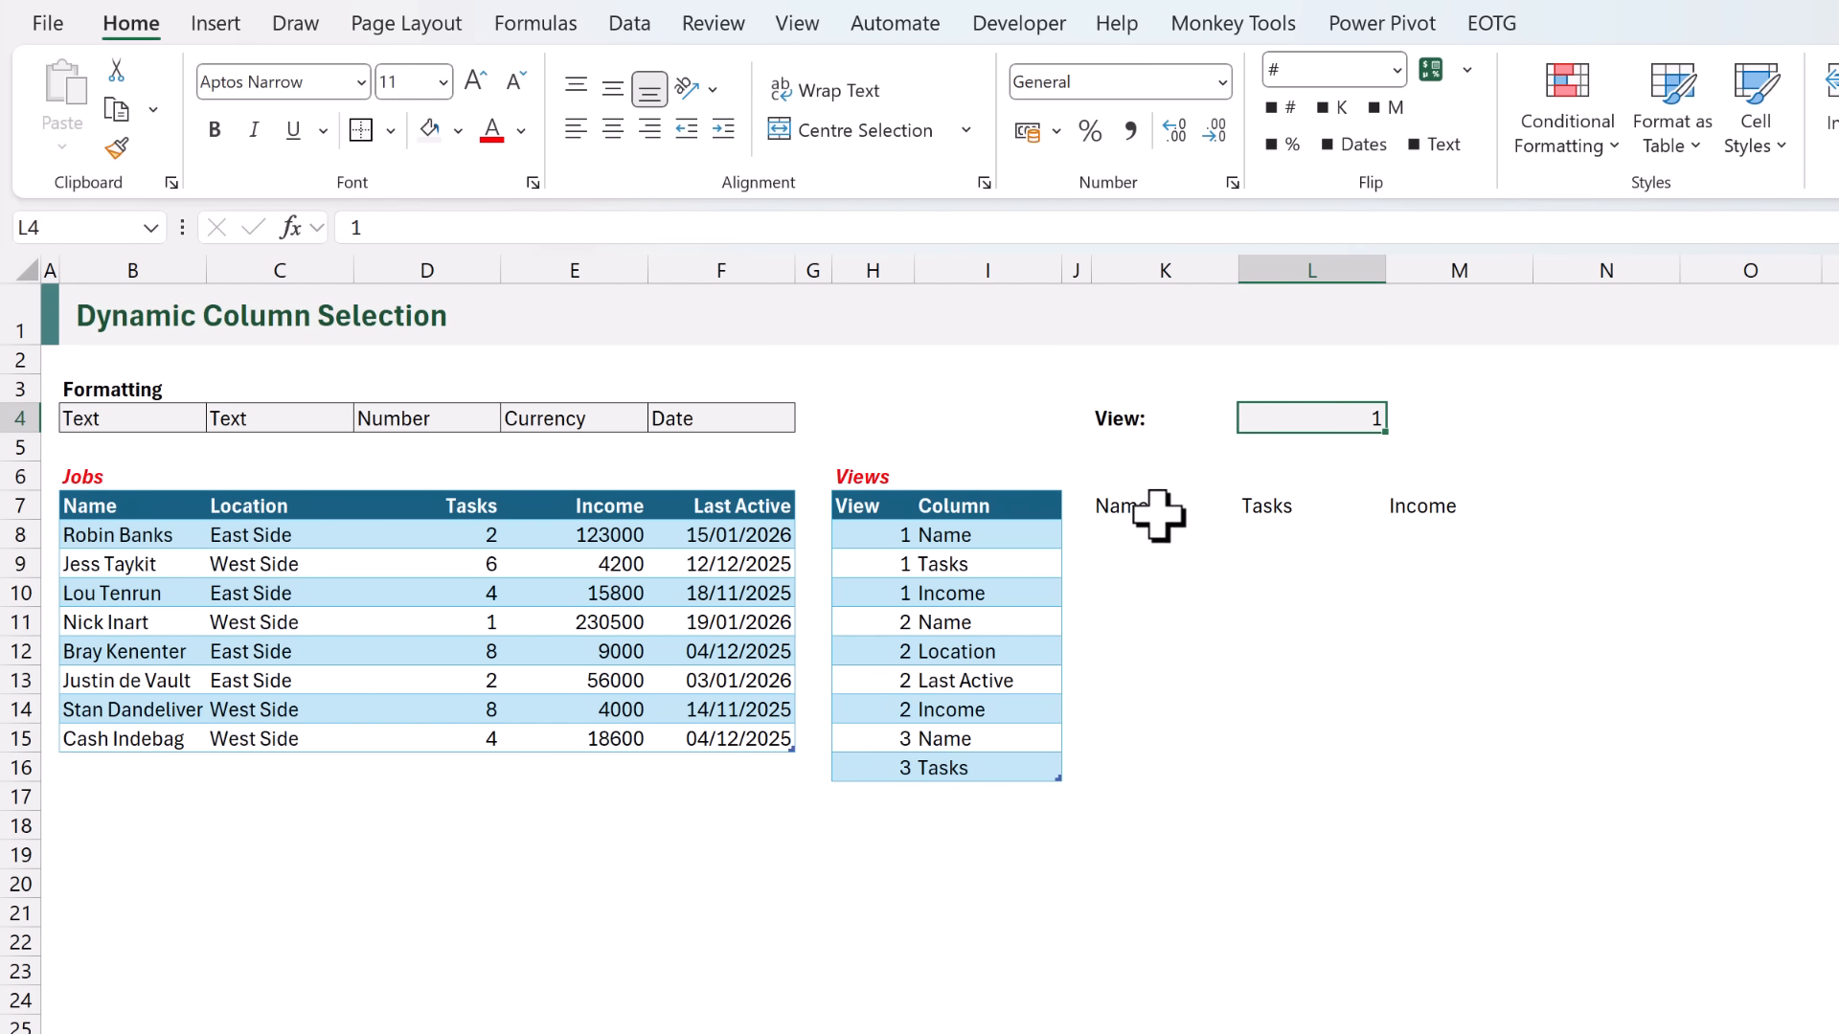
# - Enter =XMATCH(K7#,Jobs[#Headers]) in K8 to find each header's position in the Jobs table
pyautogui.click(1131, 529)
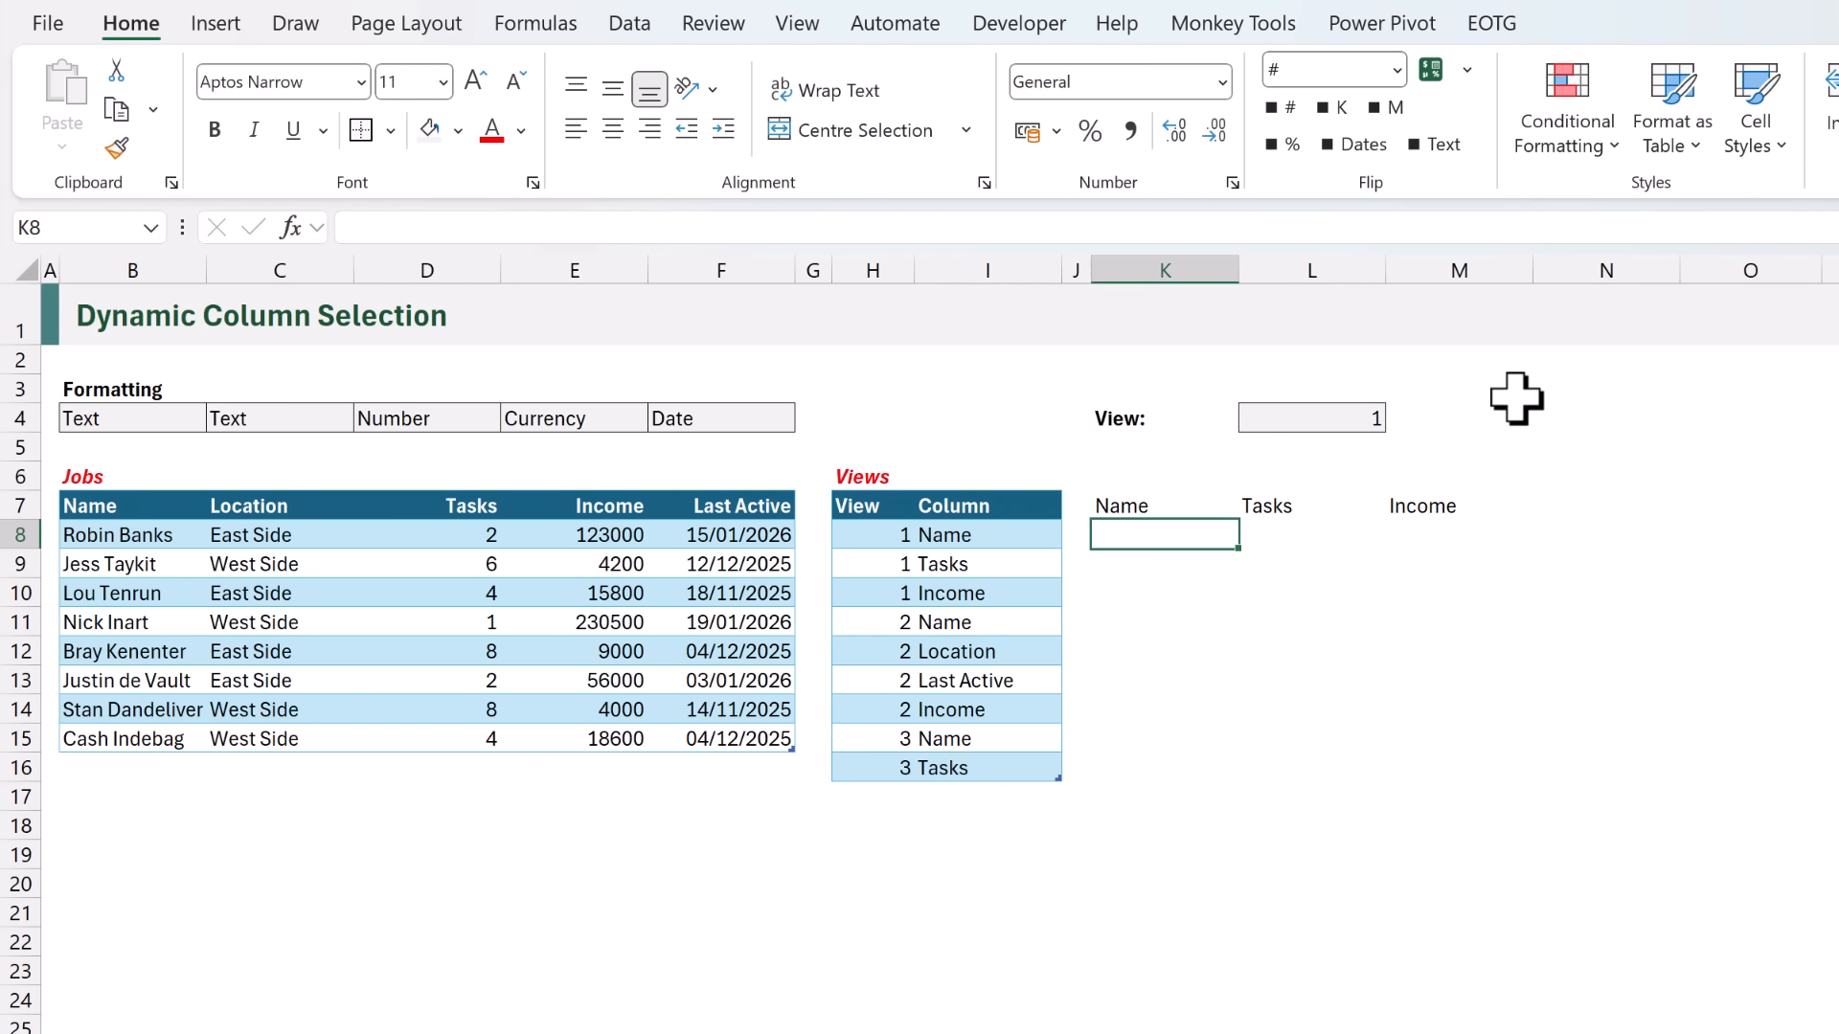
pyautogui.write('=XMATCH(')
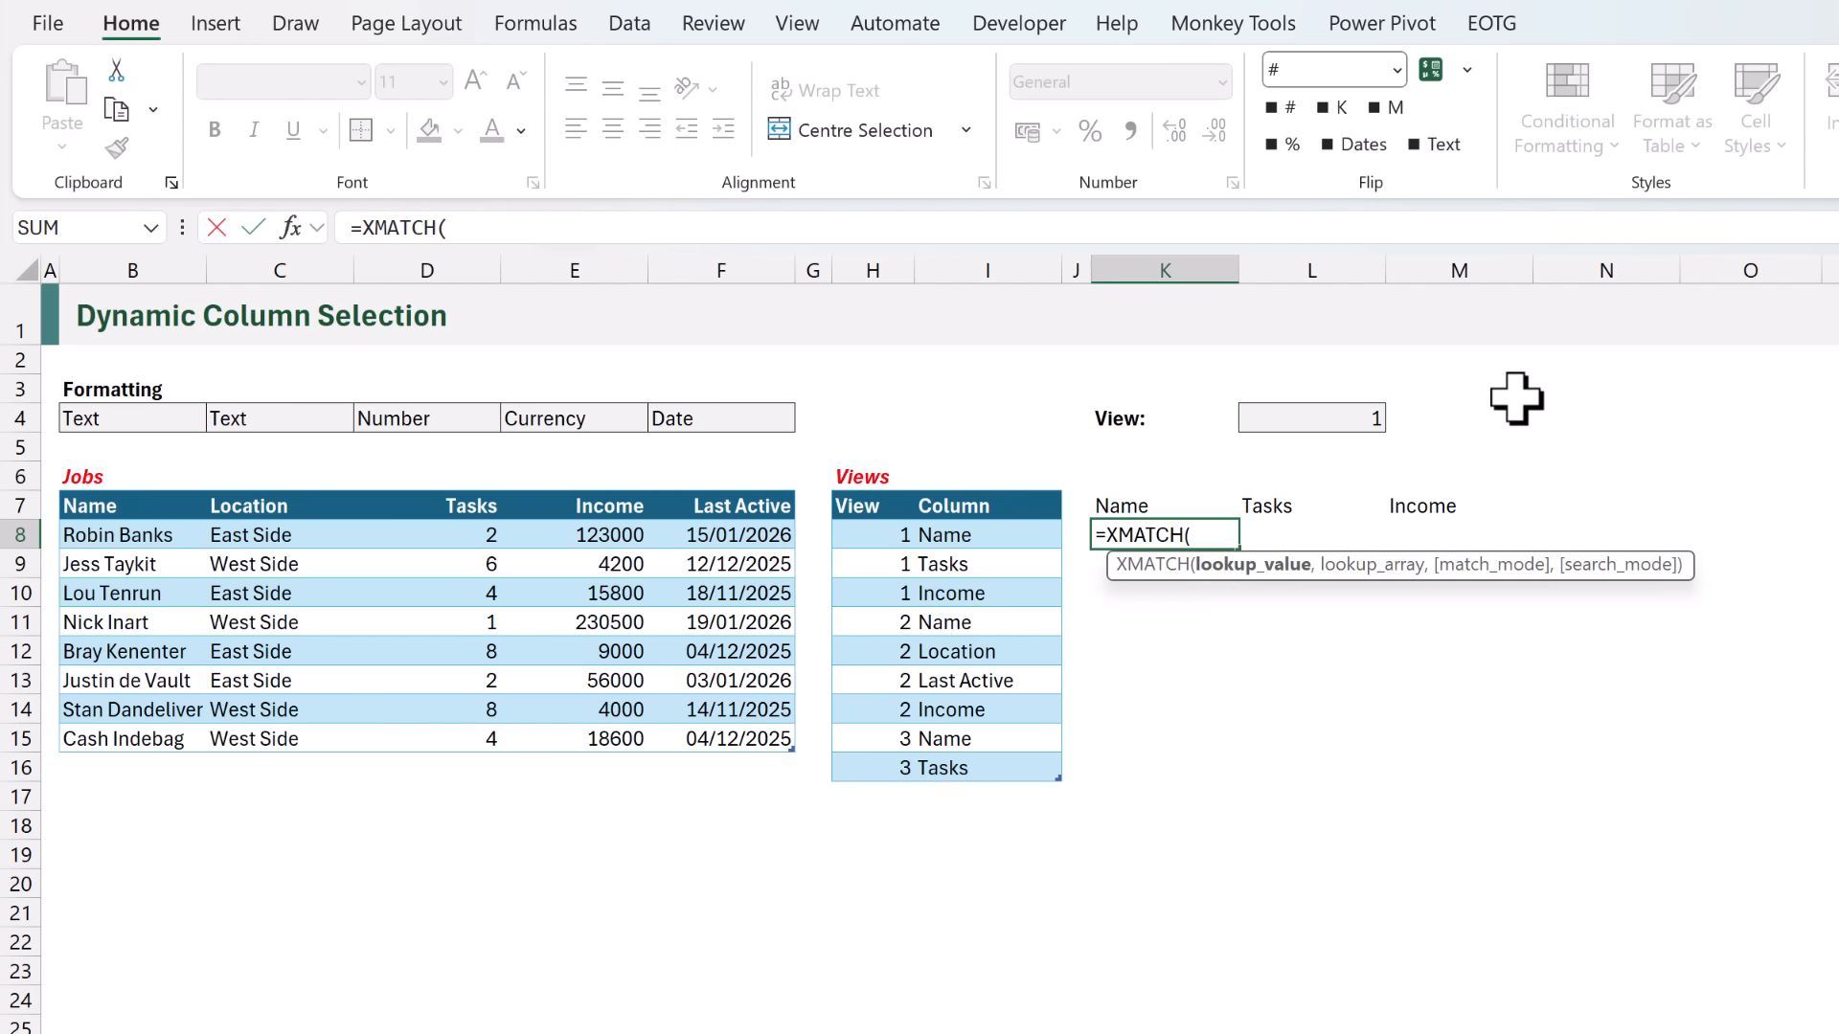
pyautogui.click(1157, 503)
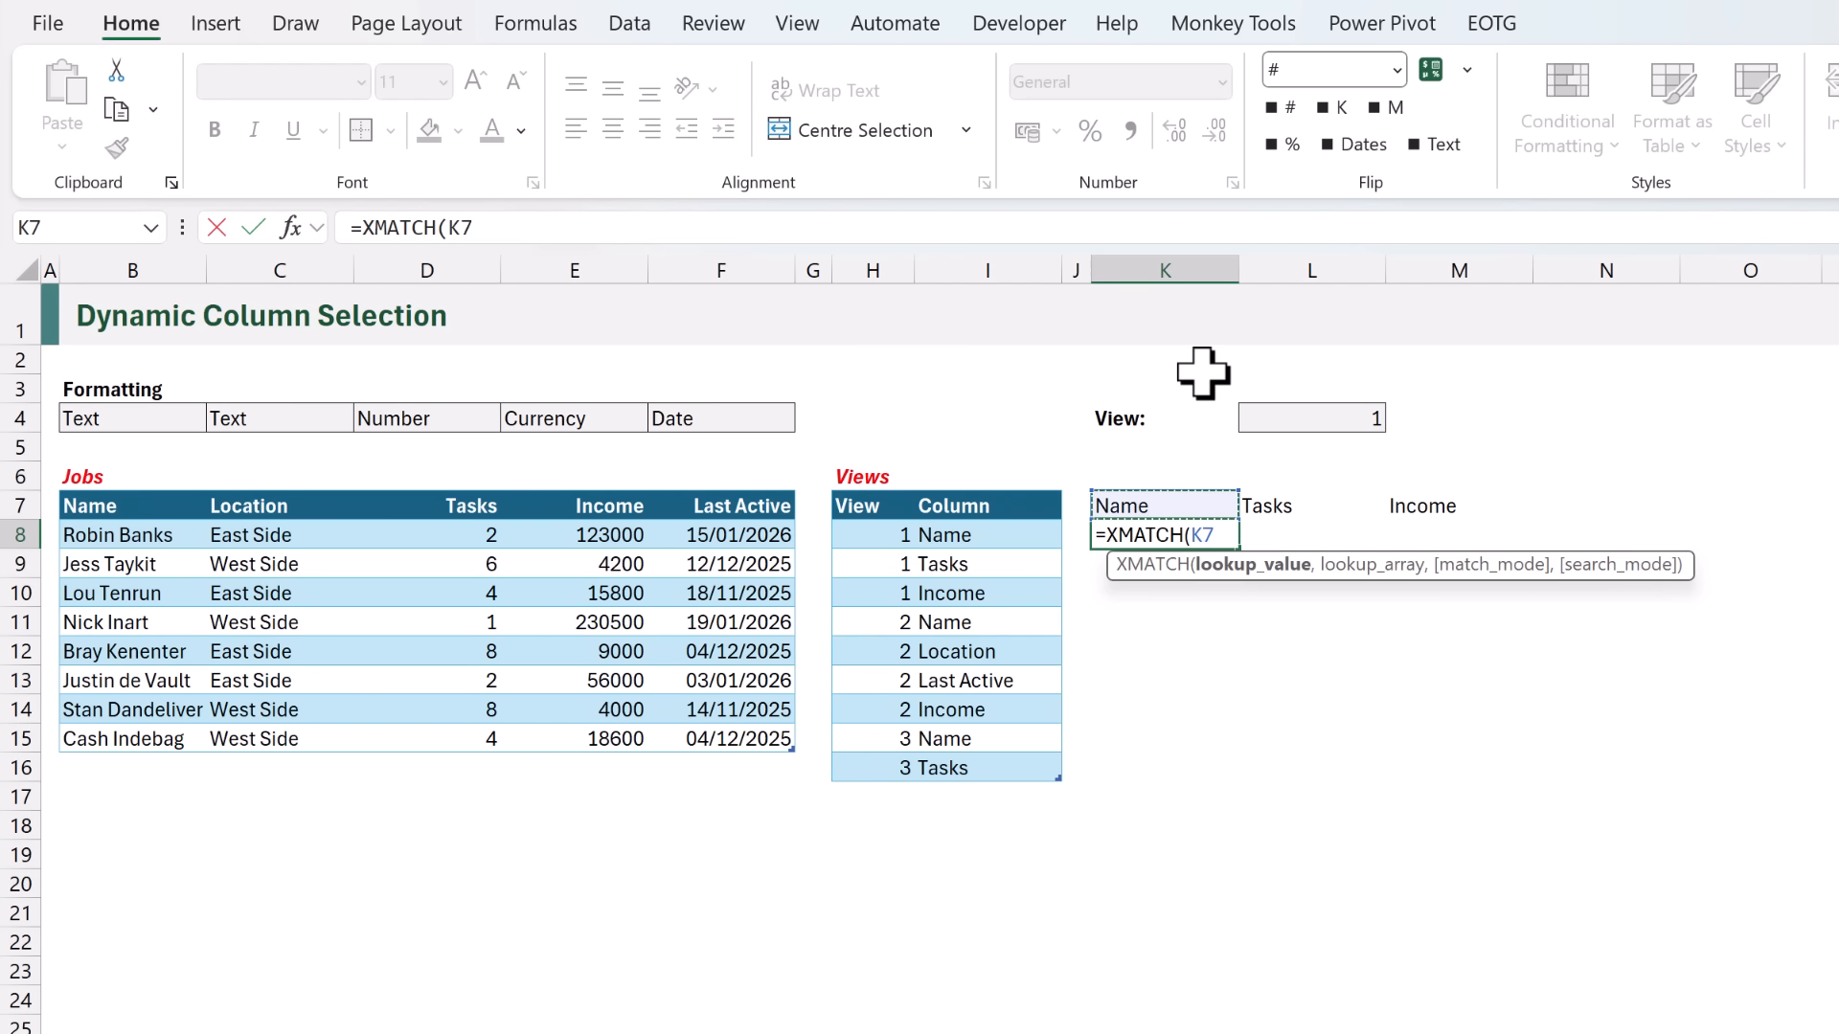
pyautogui.write('#,')
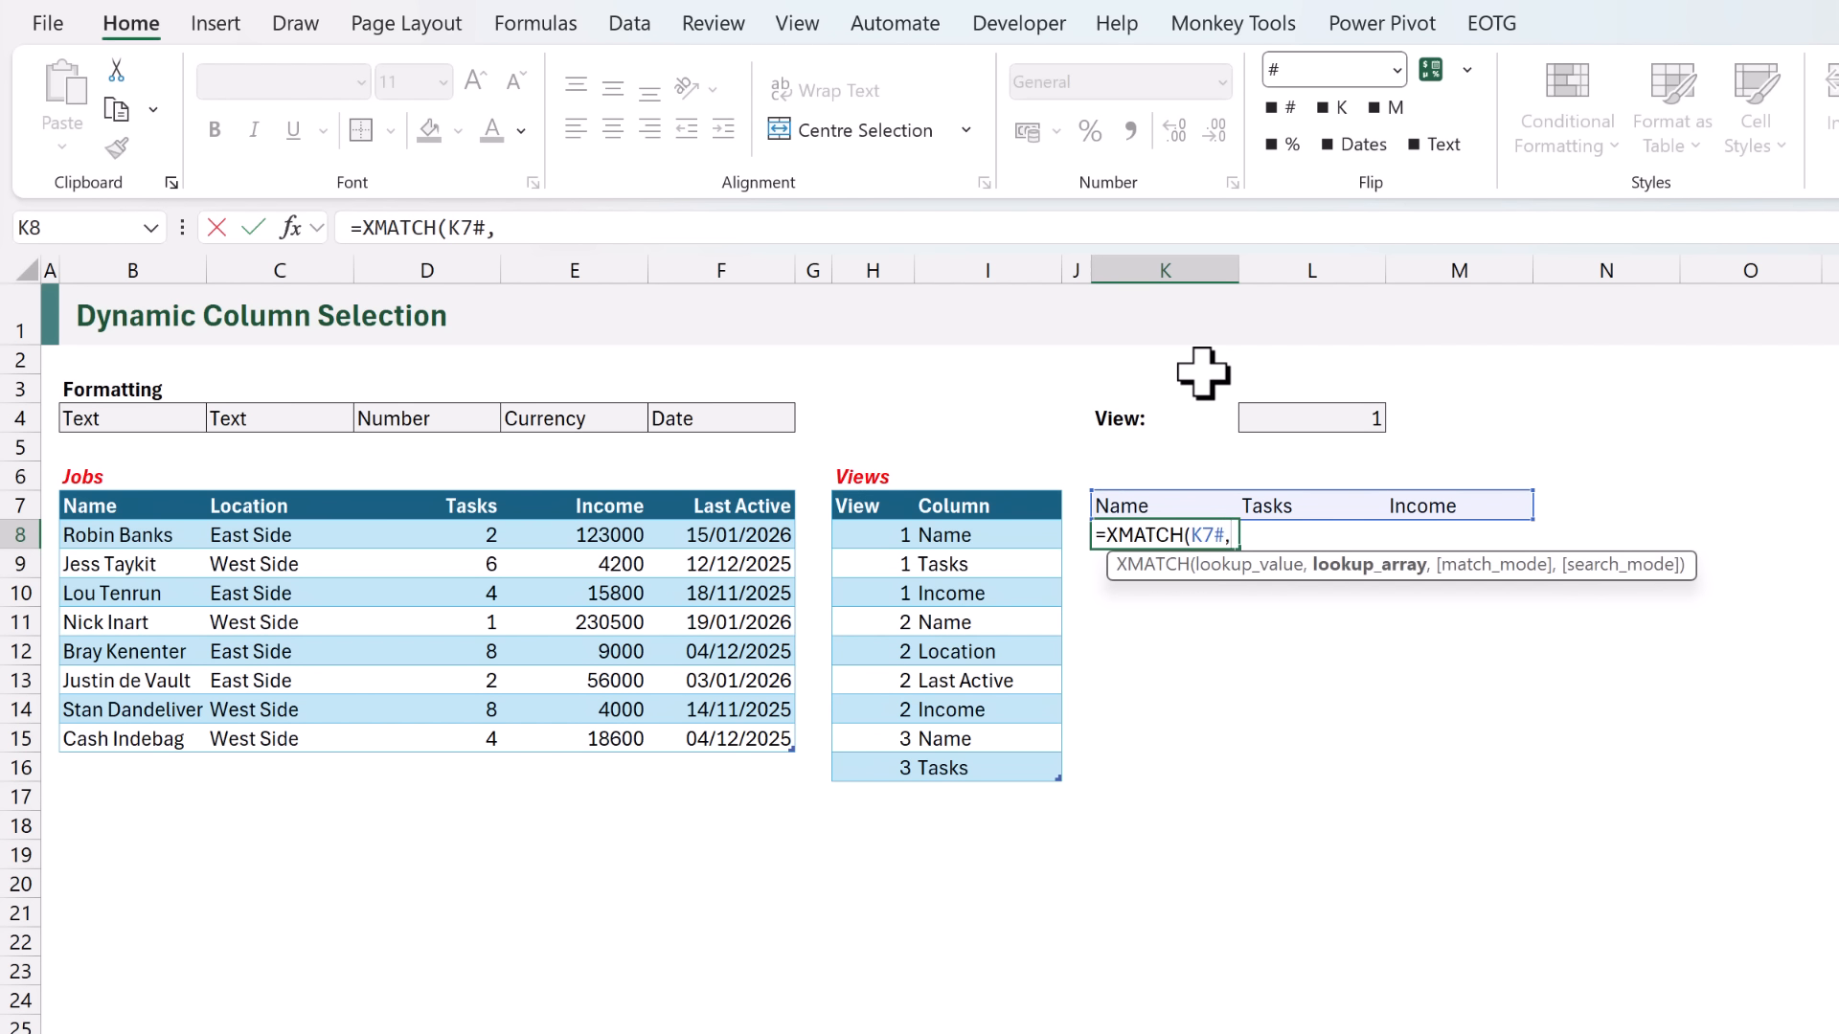
pyautogui.click(76, 505)
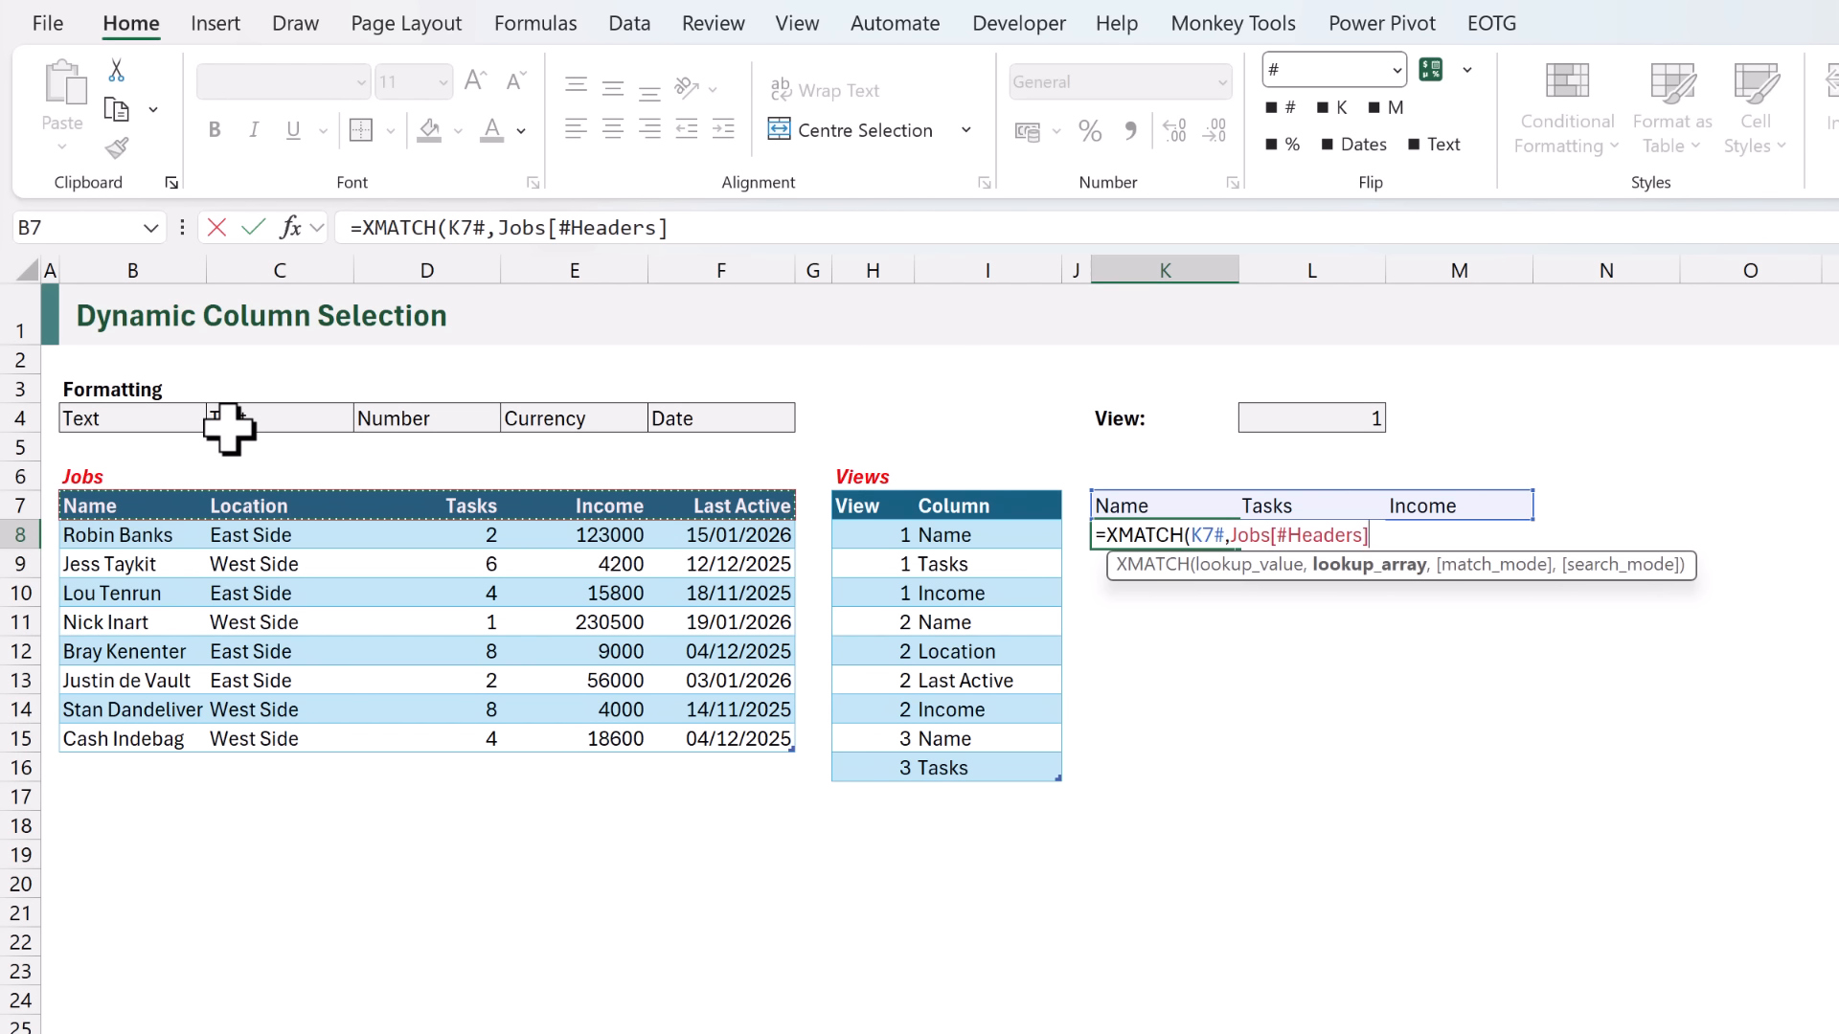
pyautogui.hotkey('ctrl', 'Return')
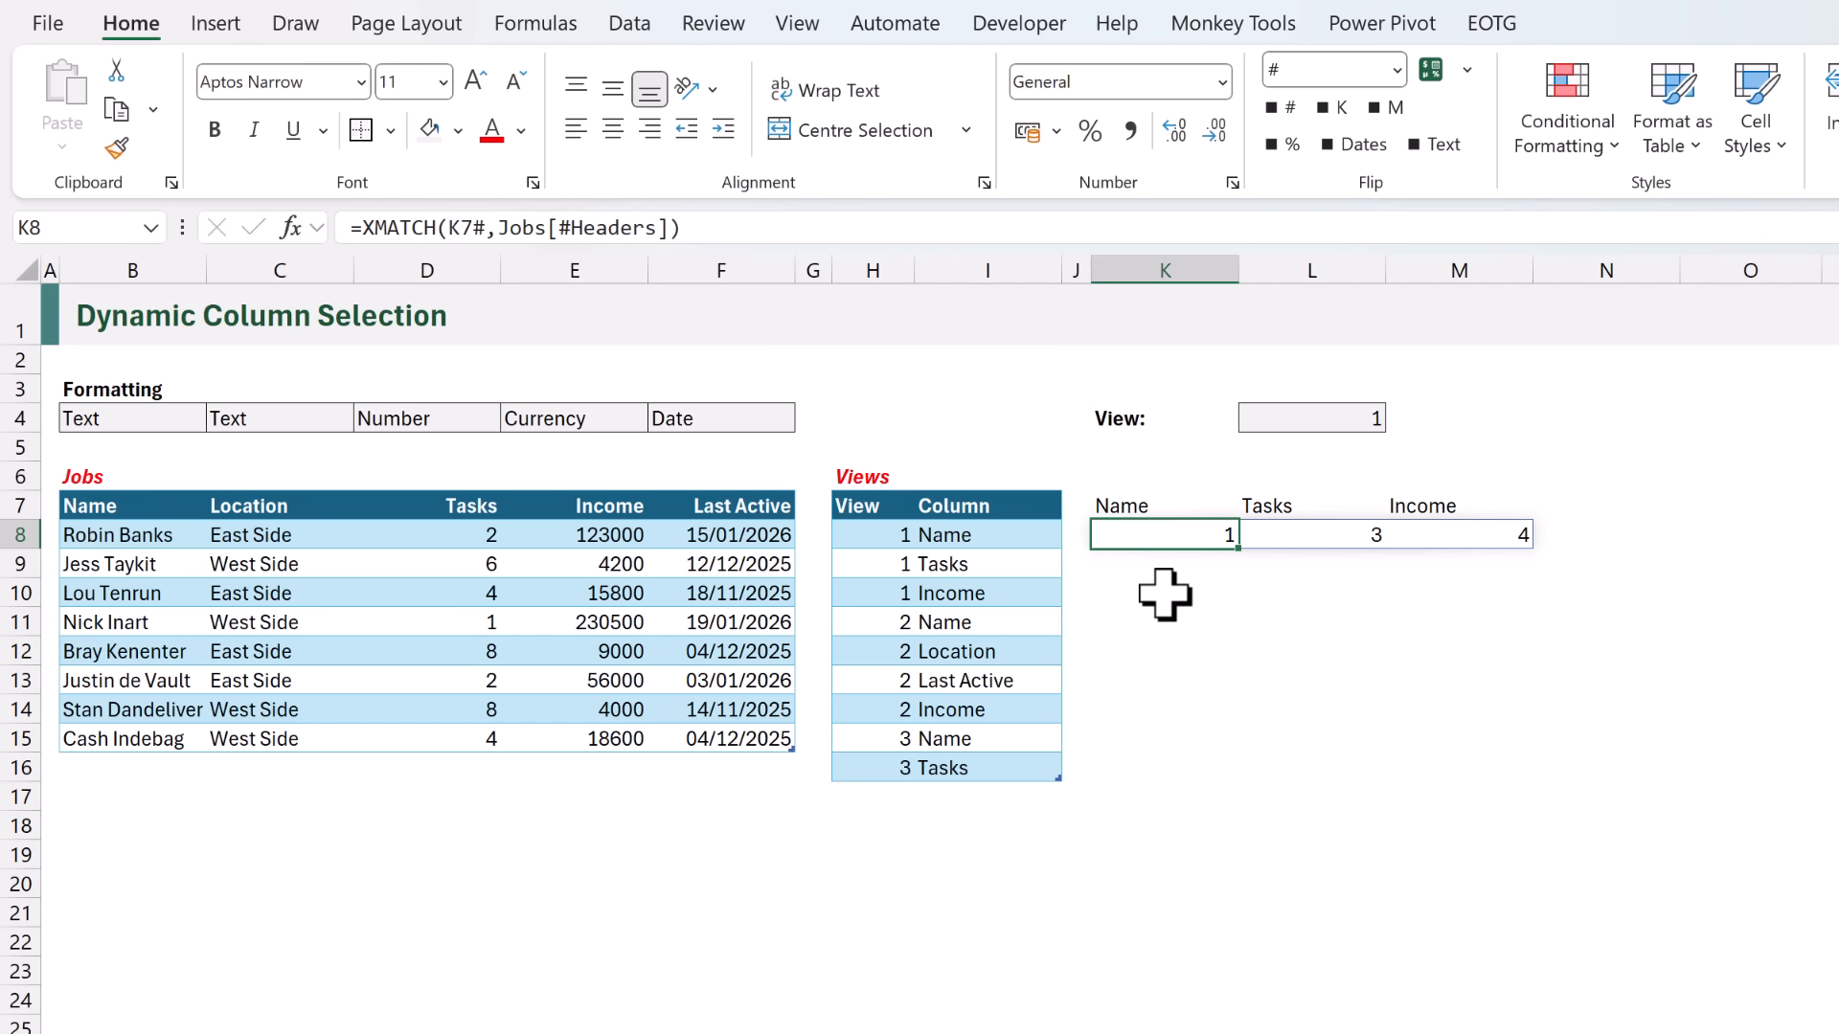
# - Extend the K8 formula to =CHOOSECOLS(Jobs,XMATCH(K7#,Jobs[#Headers])) to return the matching Jobs columns
pyautogui.press('F2')
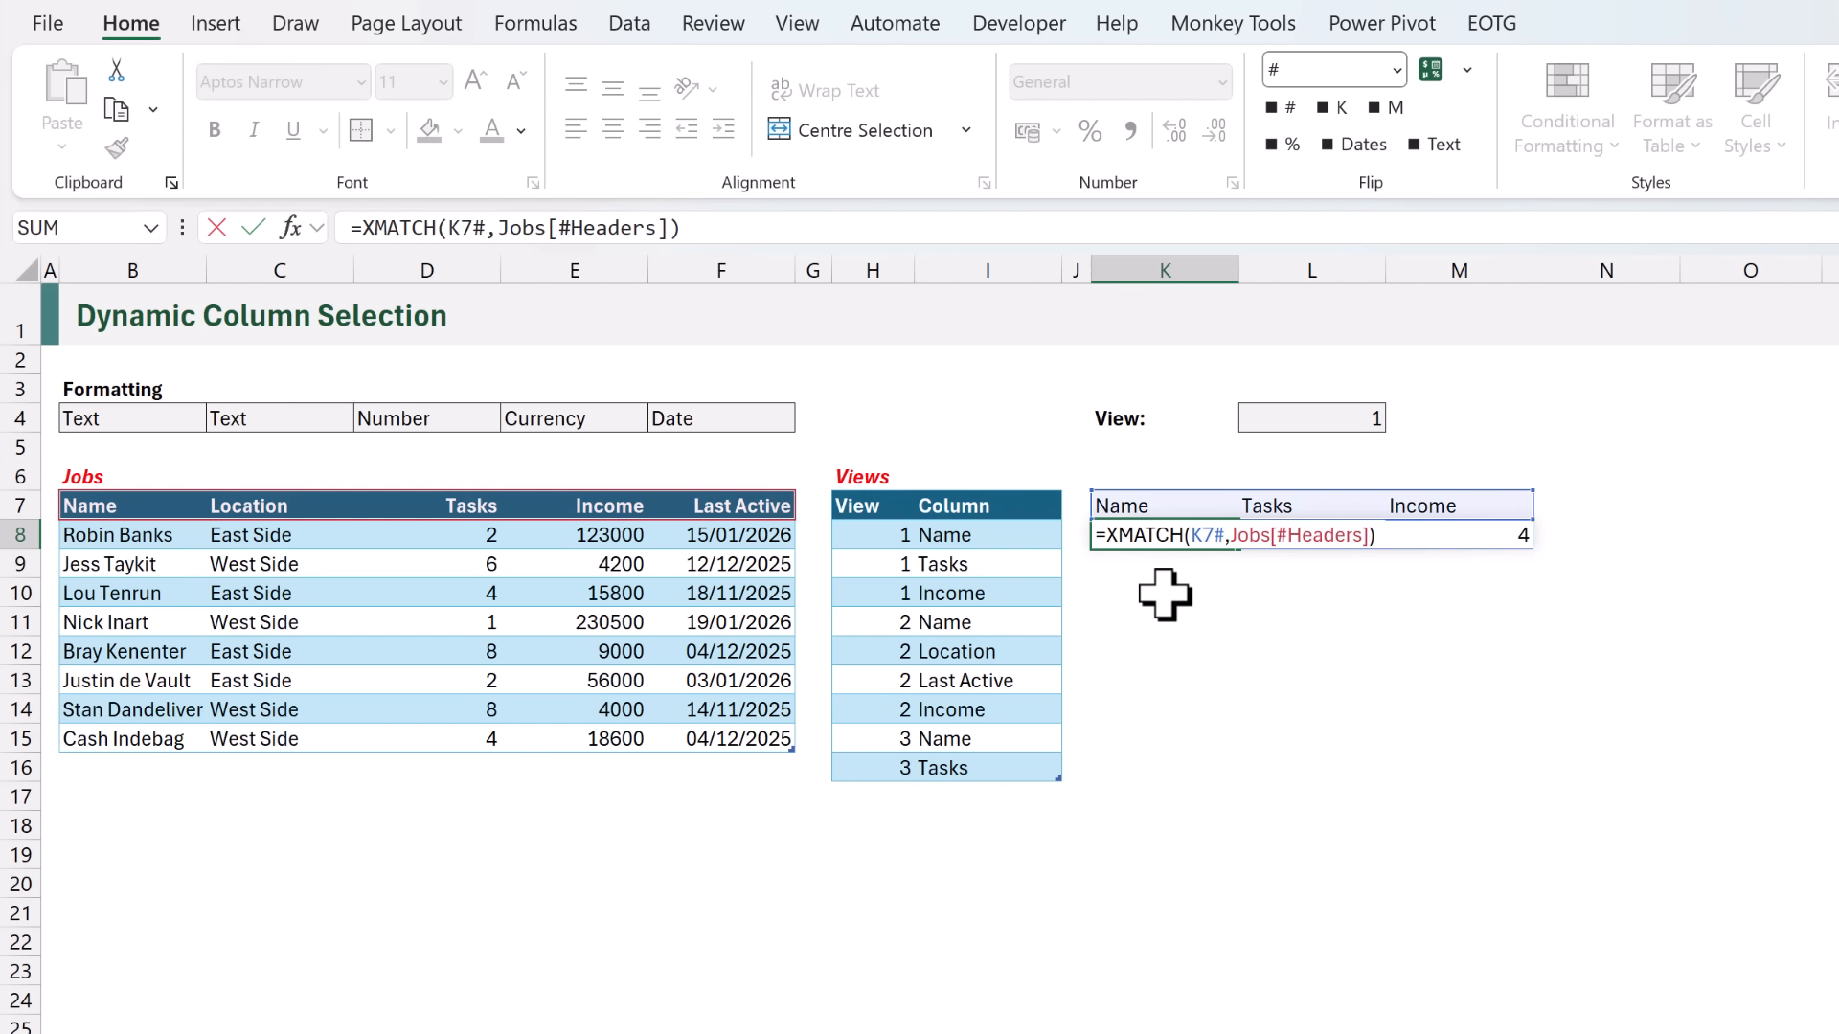
pyautogui.click(1107, 534)
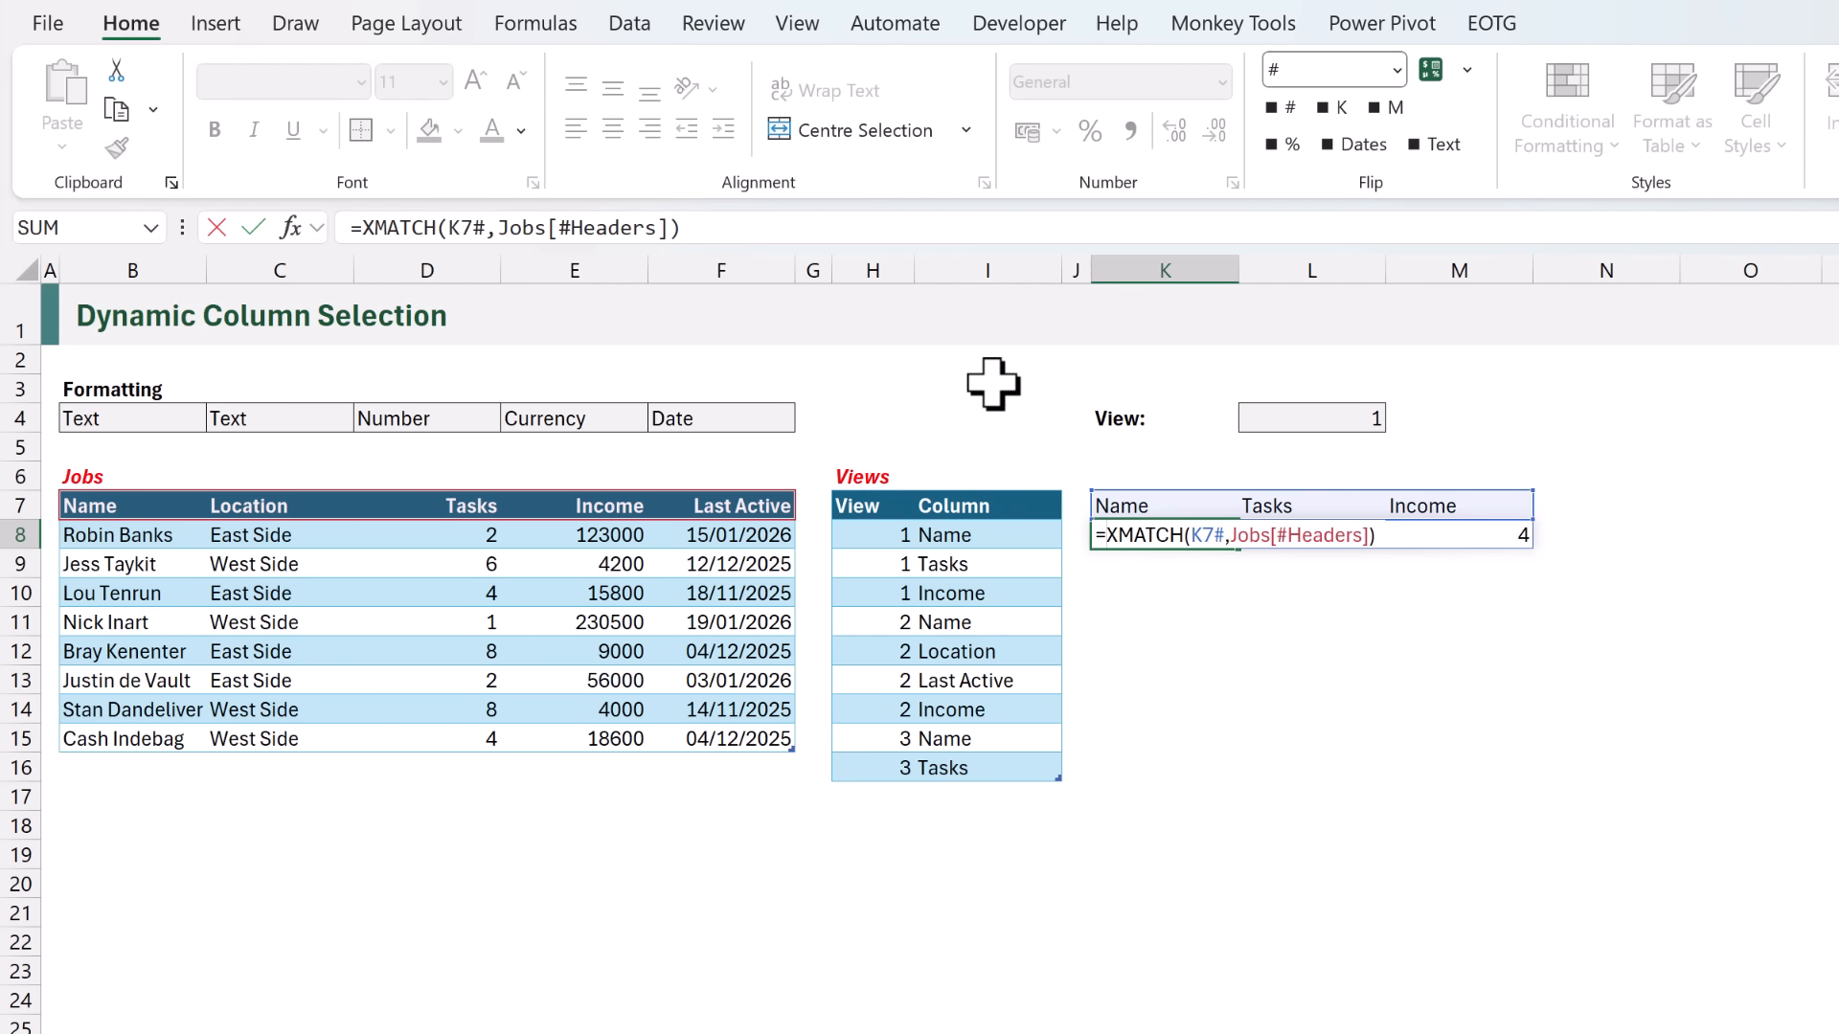
pyautogui.write('CHOOSEC')
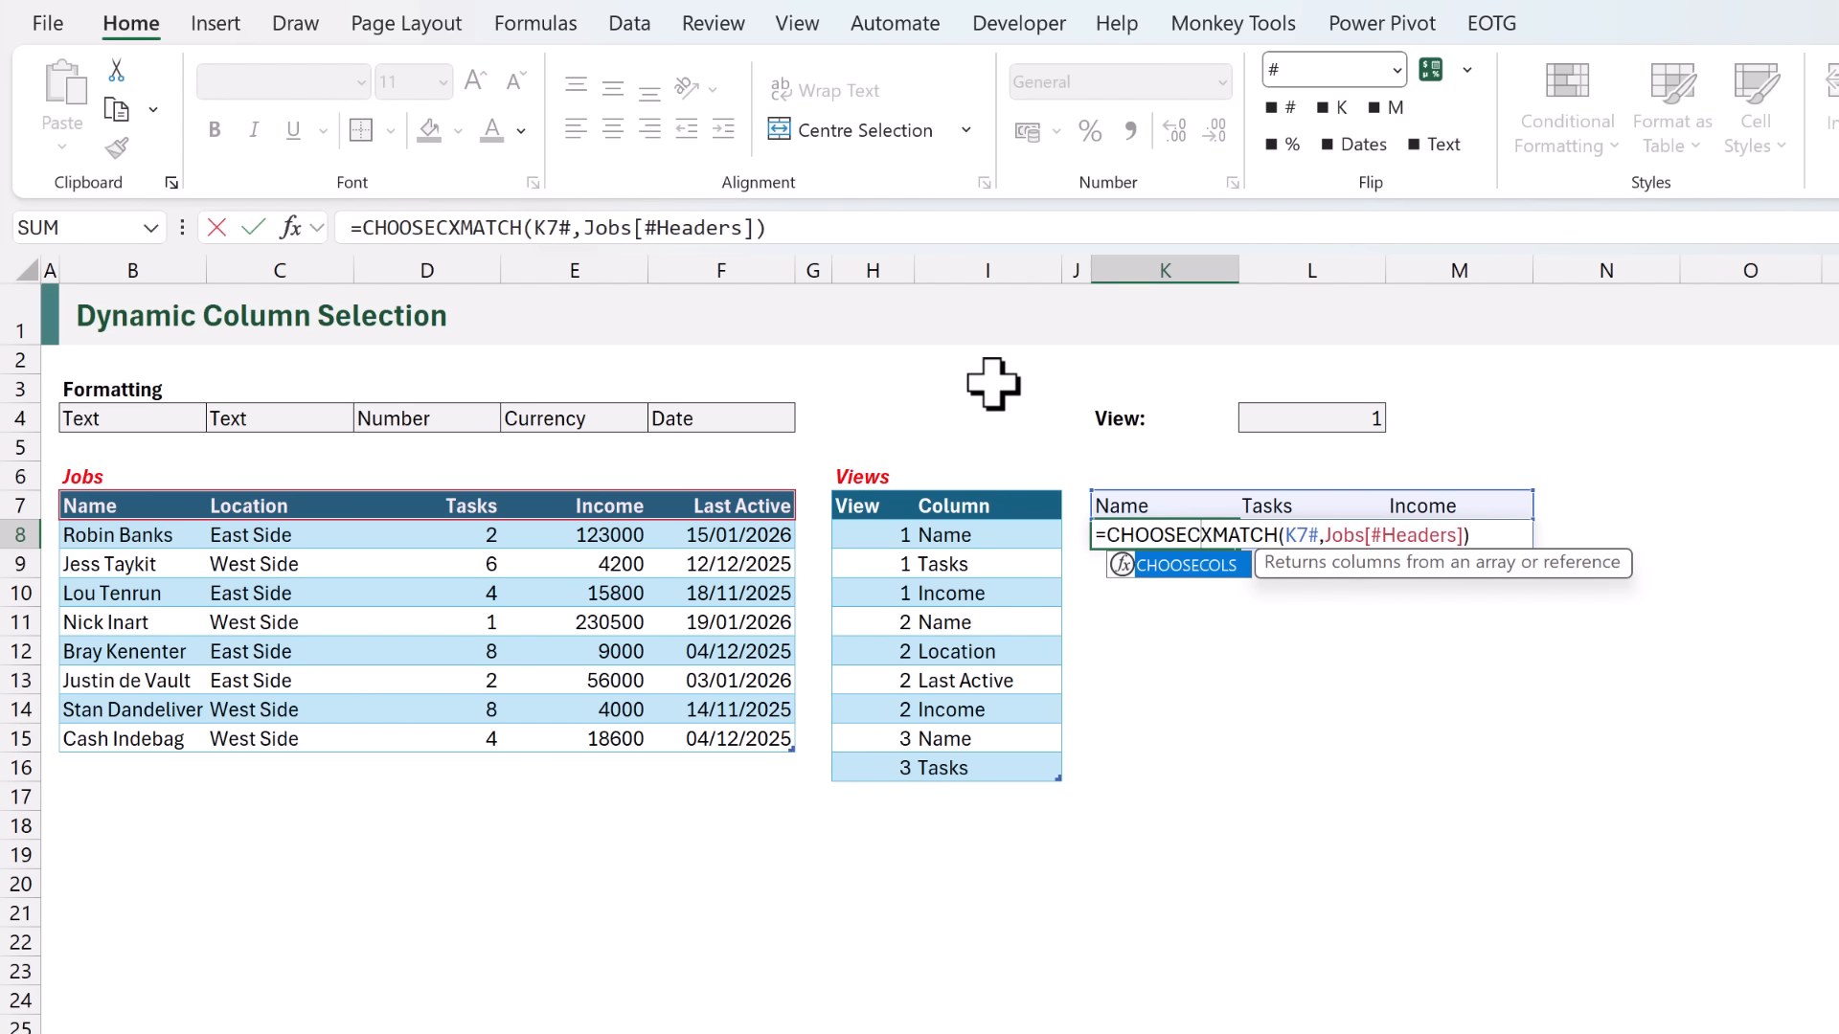
pyautogui.write('OLS')
pyautogui.press('Tab')
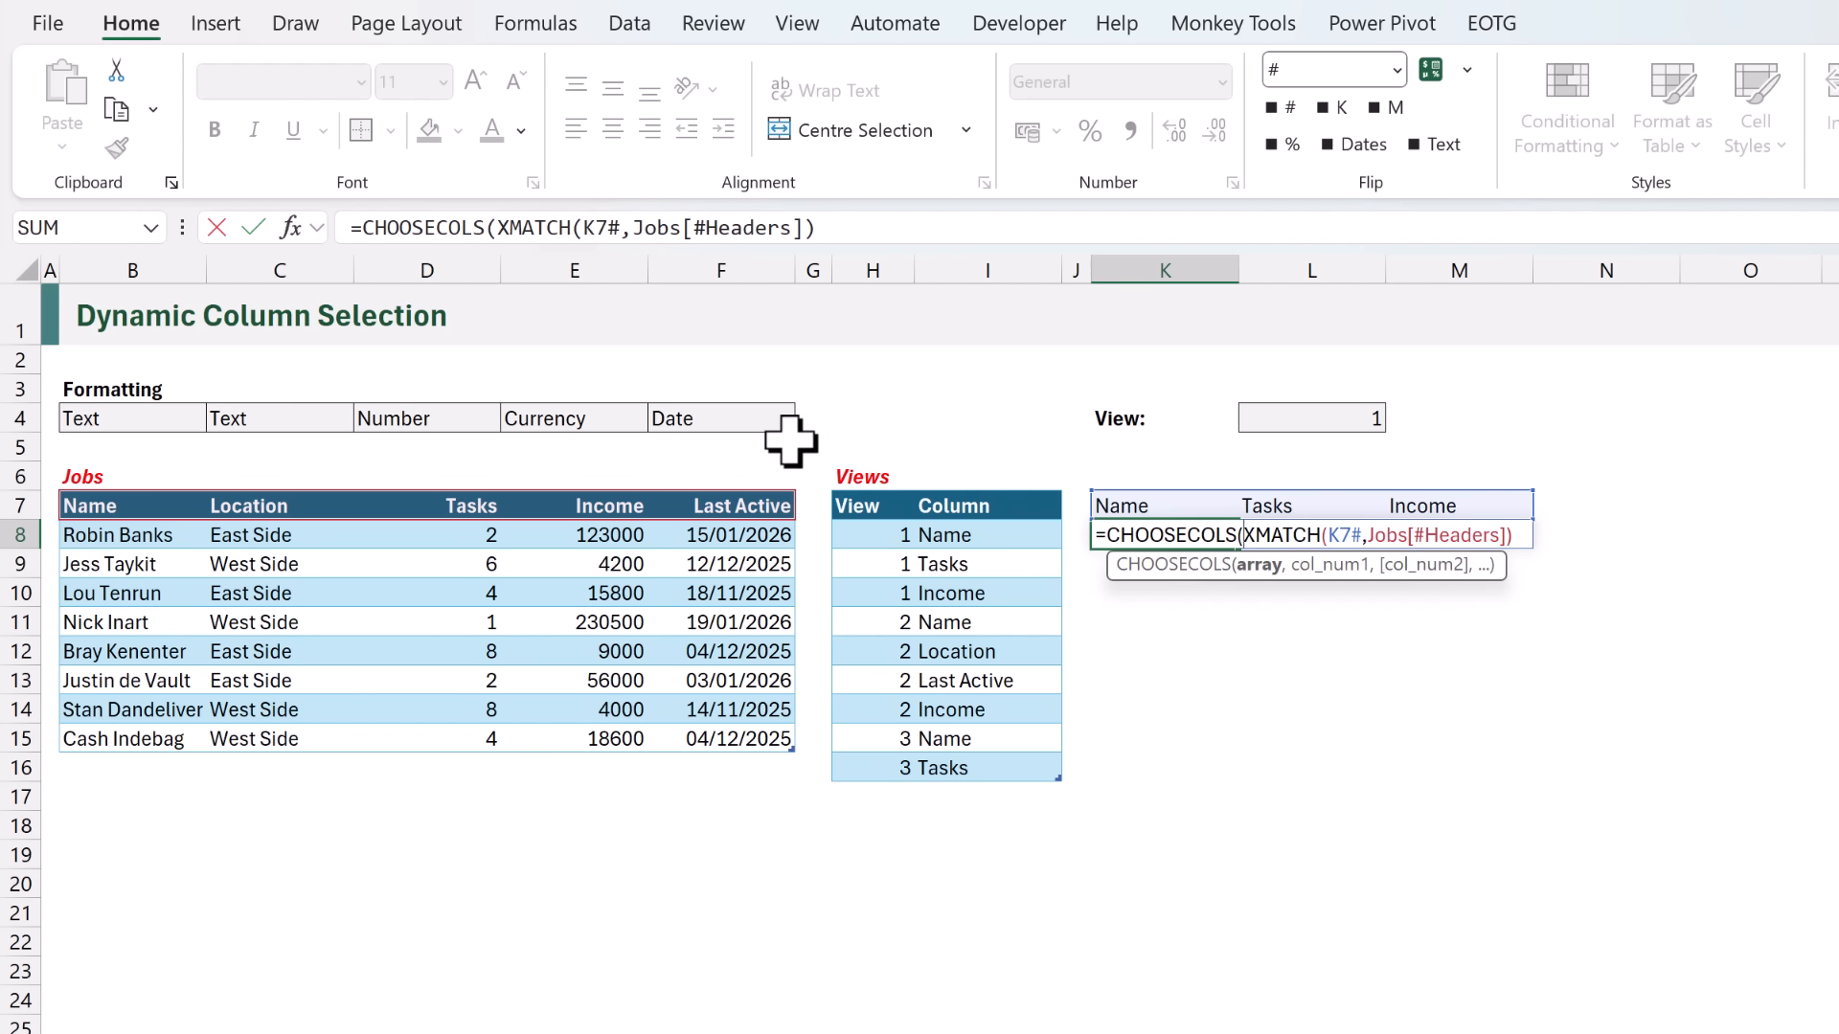
pyautogui.click(58, 482)
pyautogui.write(',')
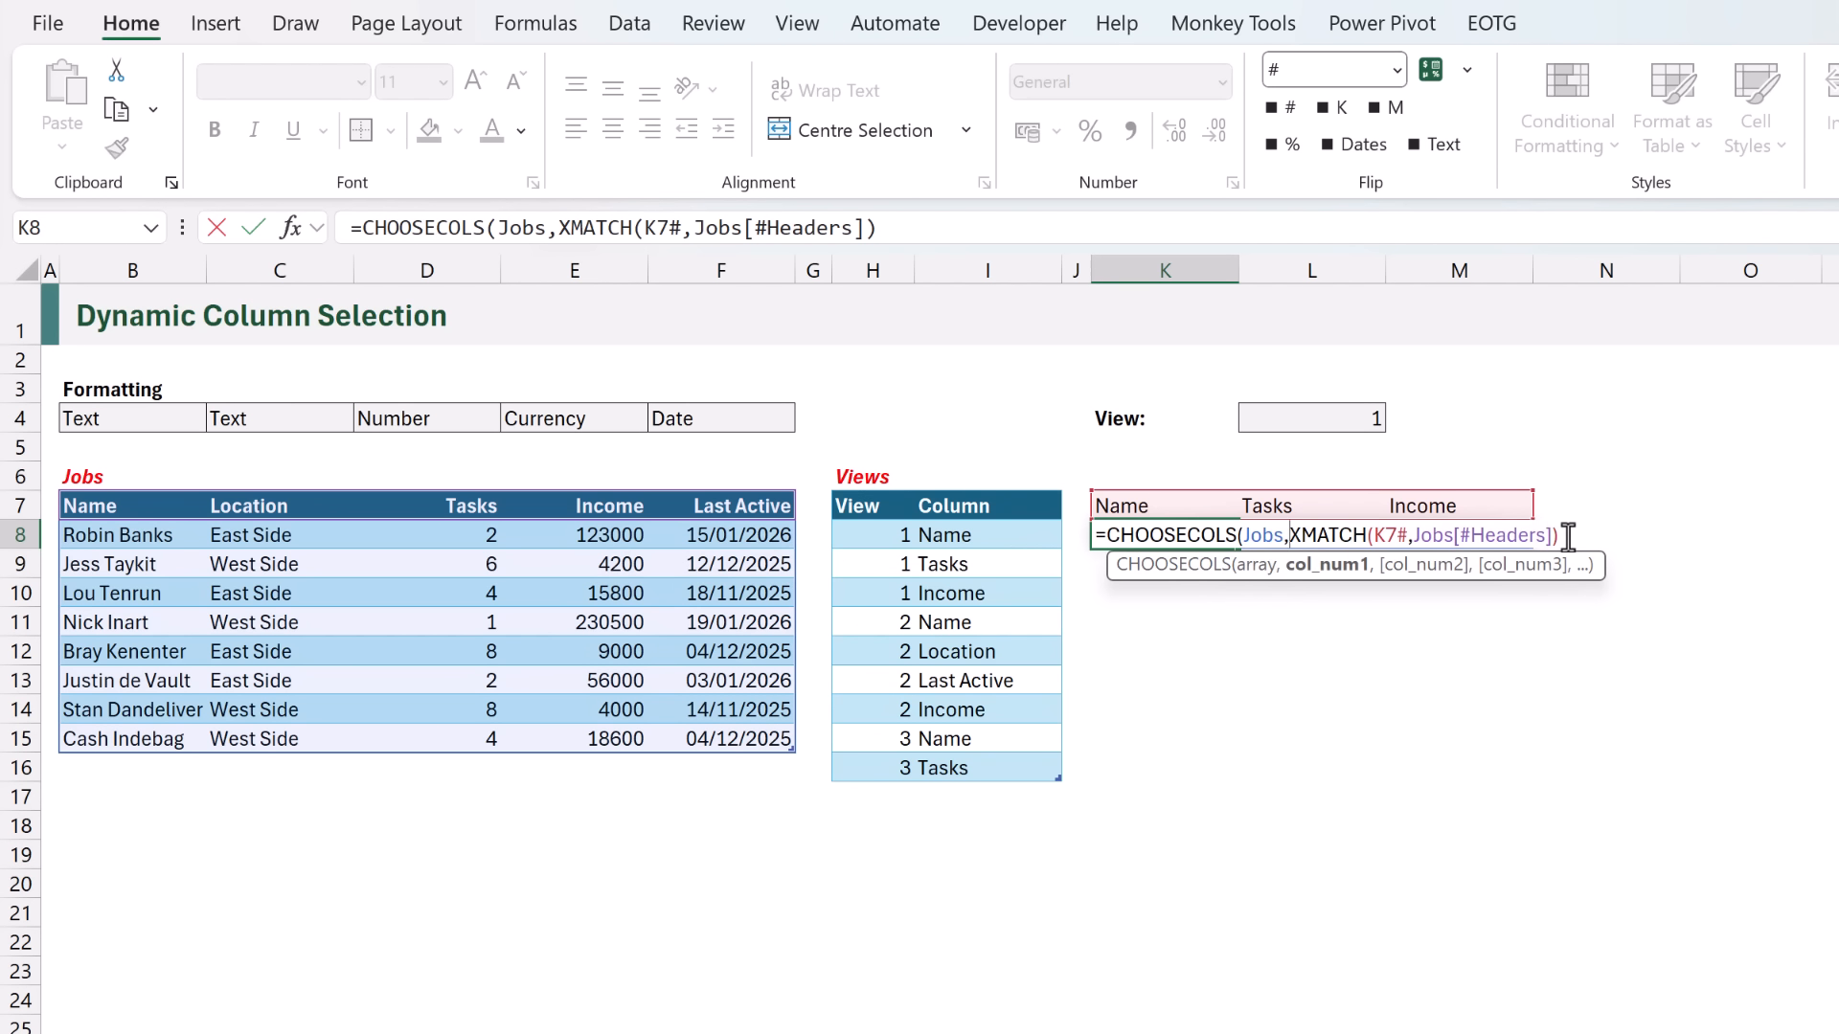
pyautogui.write(')')
pyautogui.hotkey('ctrl', 'Return')
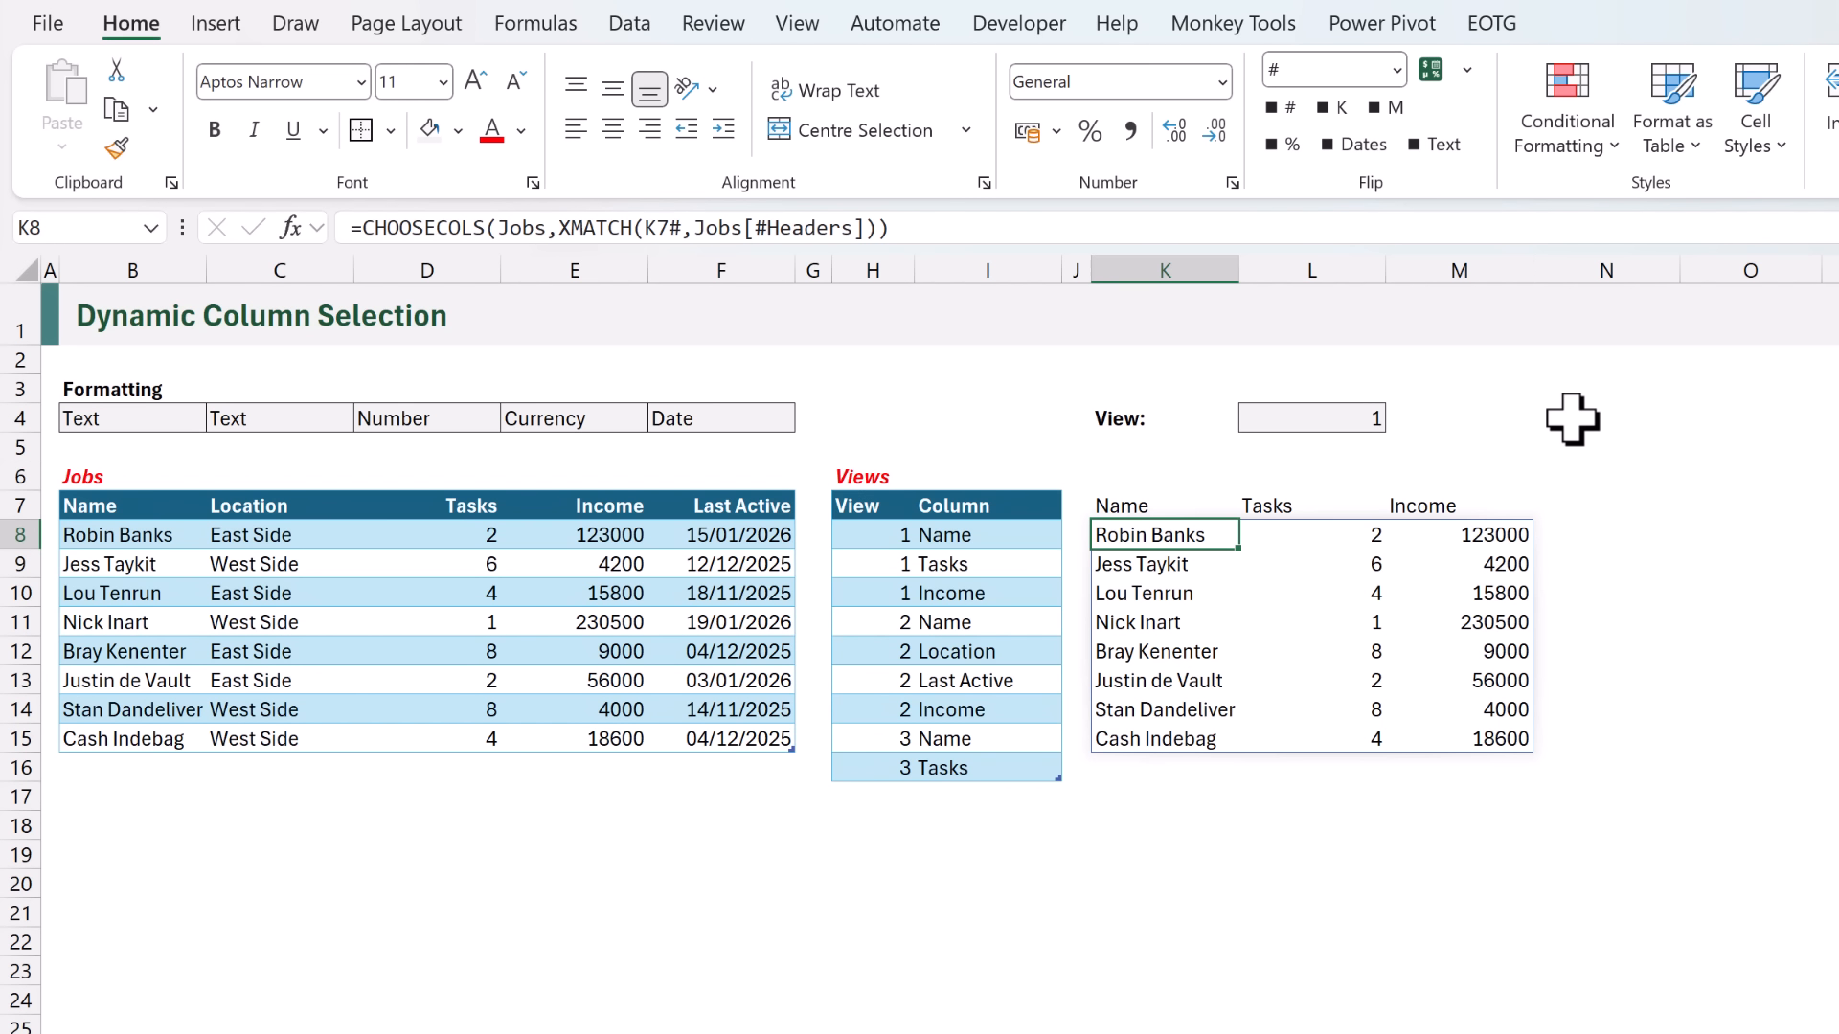
# - Test the view selector in L4 with 2 and 3, and leave it set to 2
pyautogui.click(1370, 414)
pyautogui.write('2')
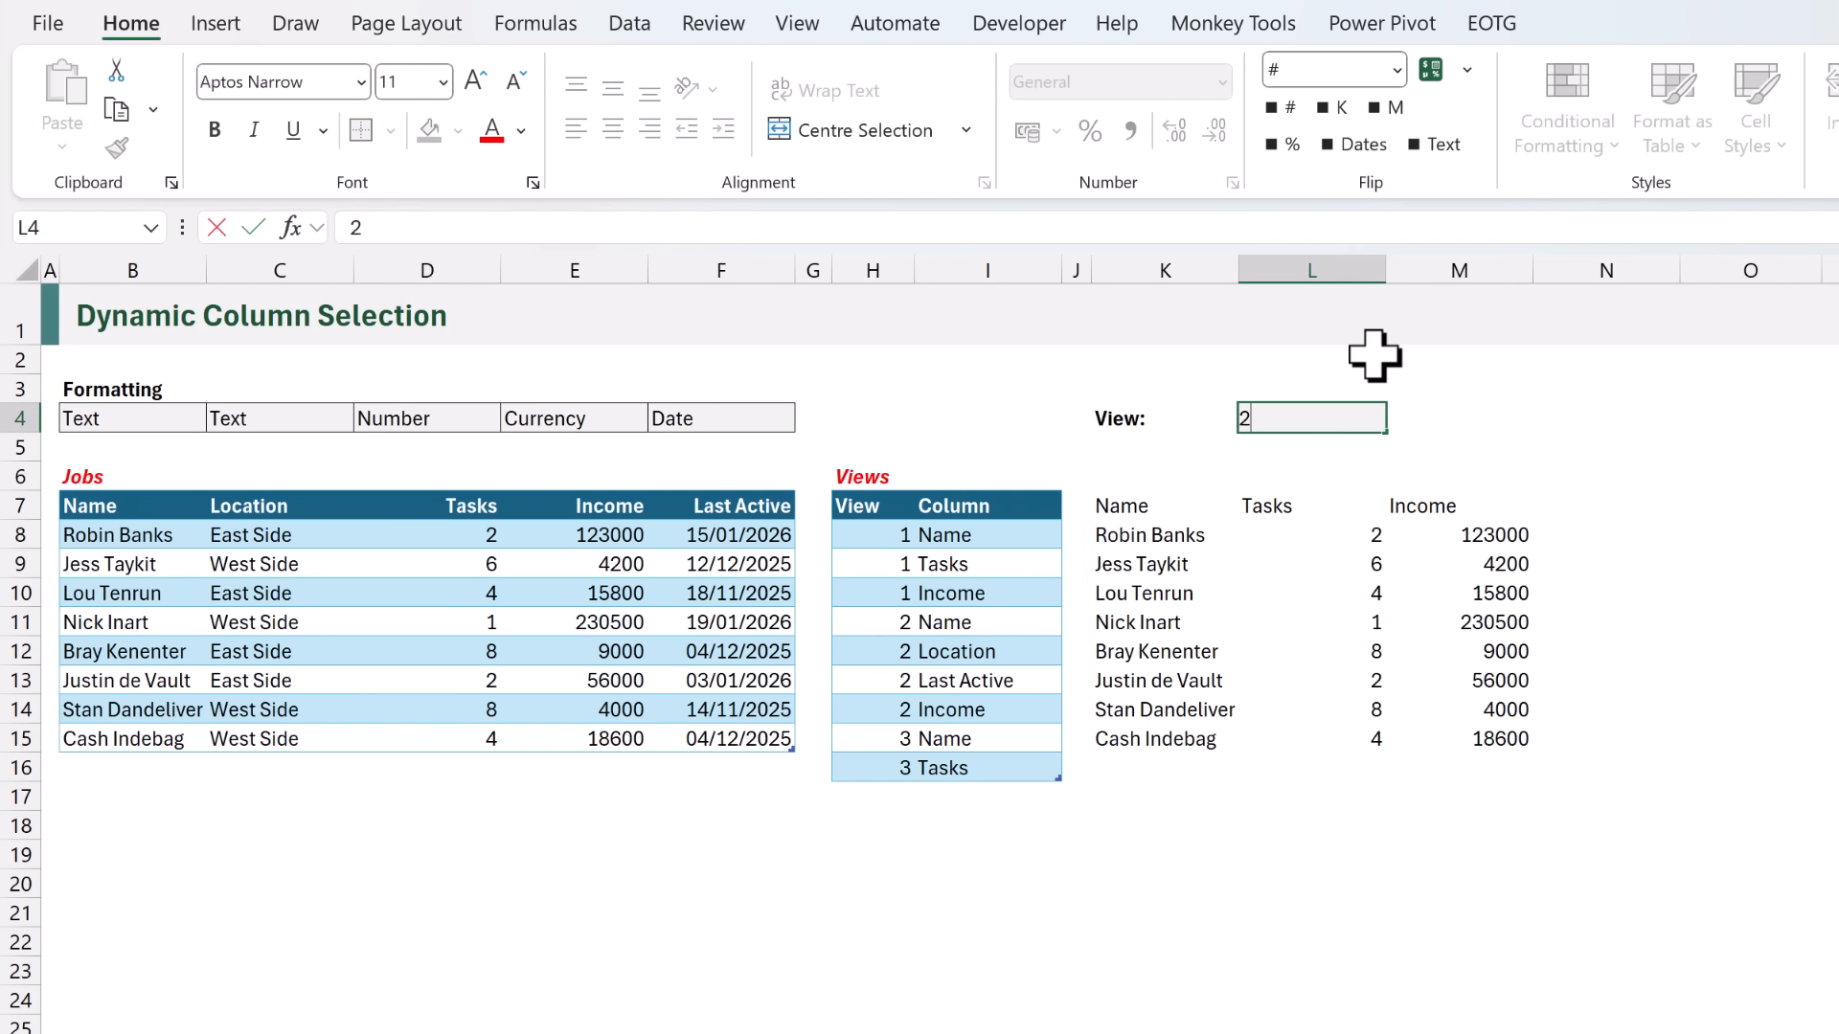
pyautogui.hotkey('ctrl', 'Return')
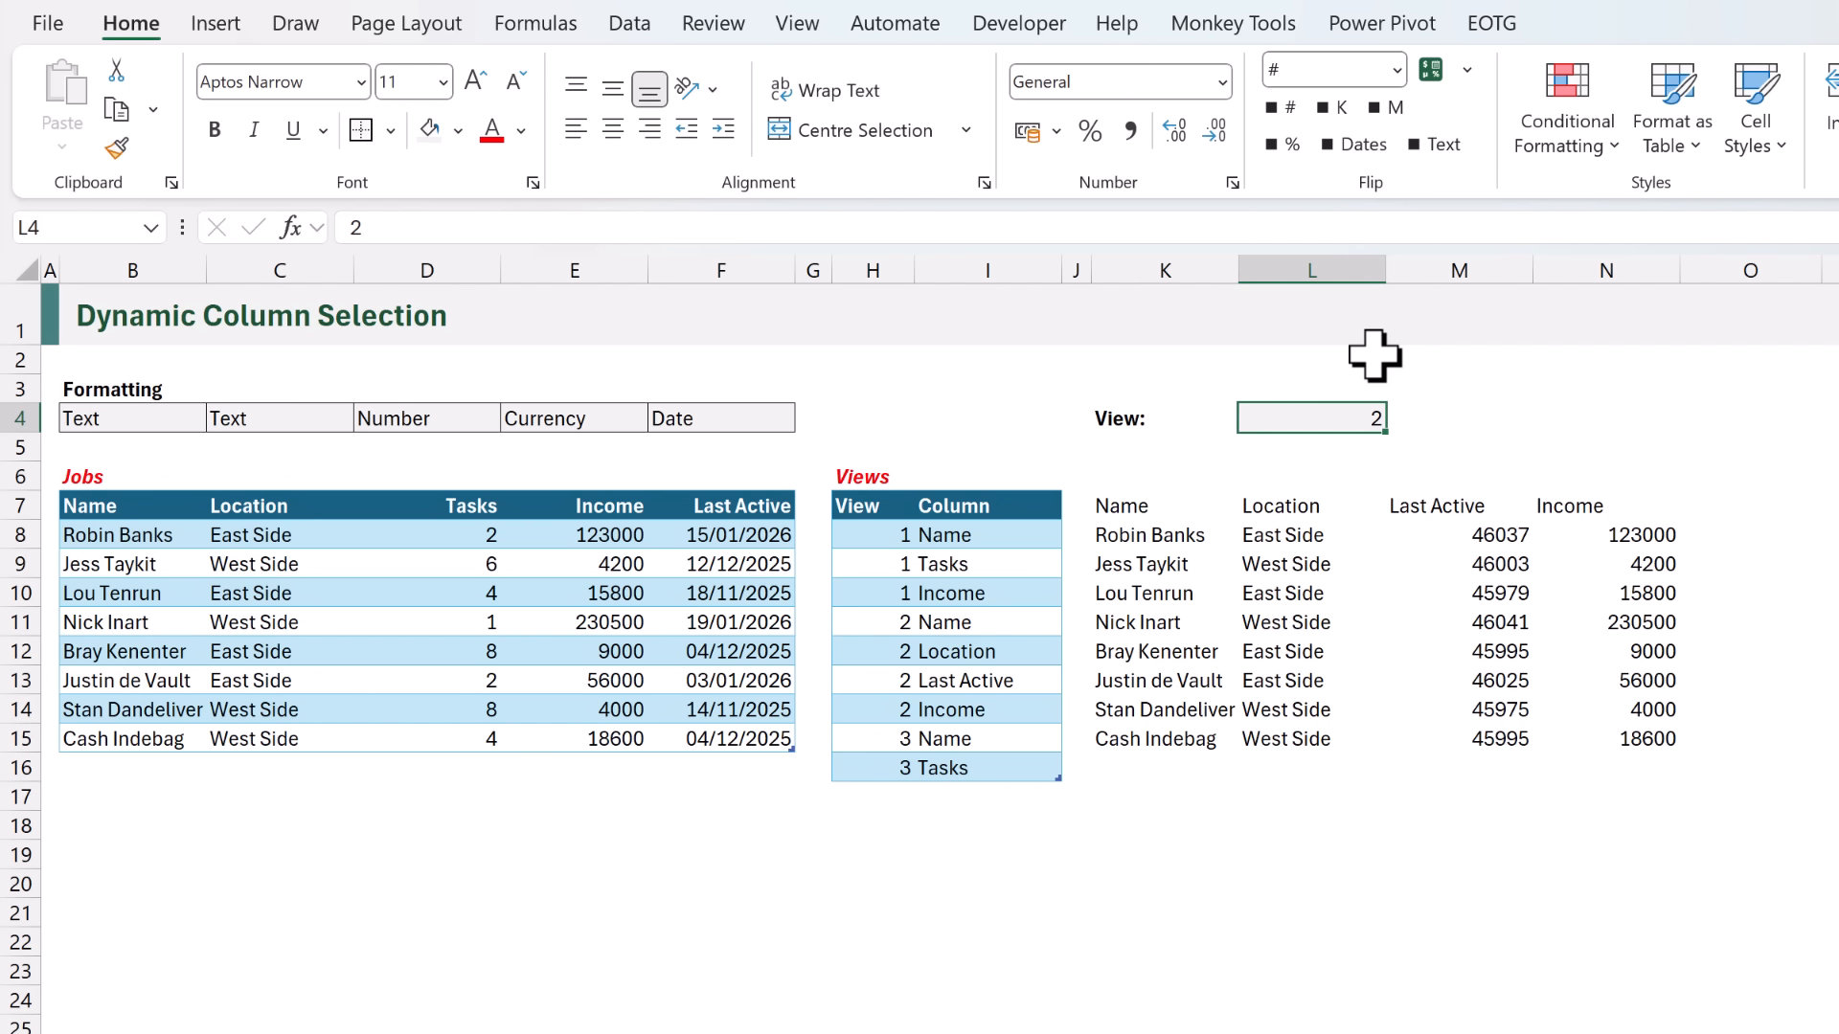
pyautogui.write('3')
pyautogui.hotkey('ctrl', 'Return')
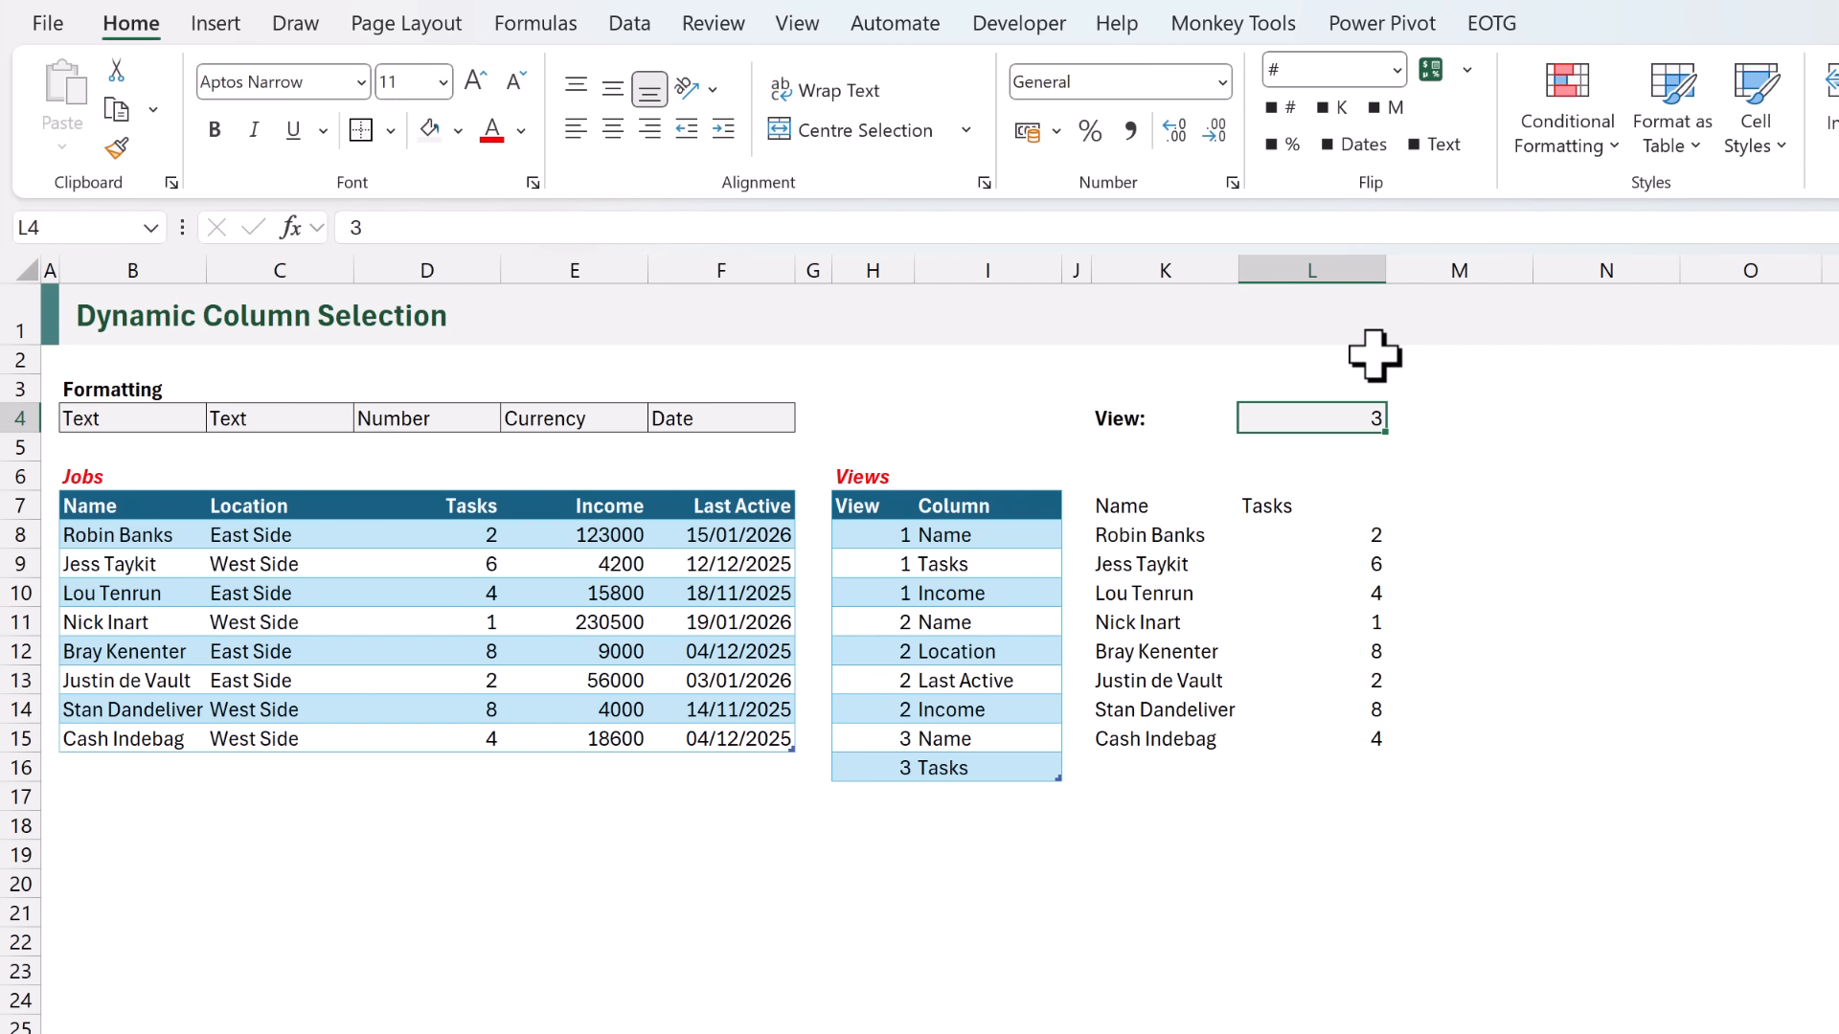
pyautogui.press('F2')
pyautogui.press('BackSpace')
pyautogui.write('2')
pyautogui.hotkey('ctrl', 'Return')
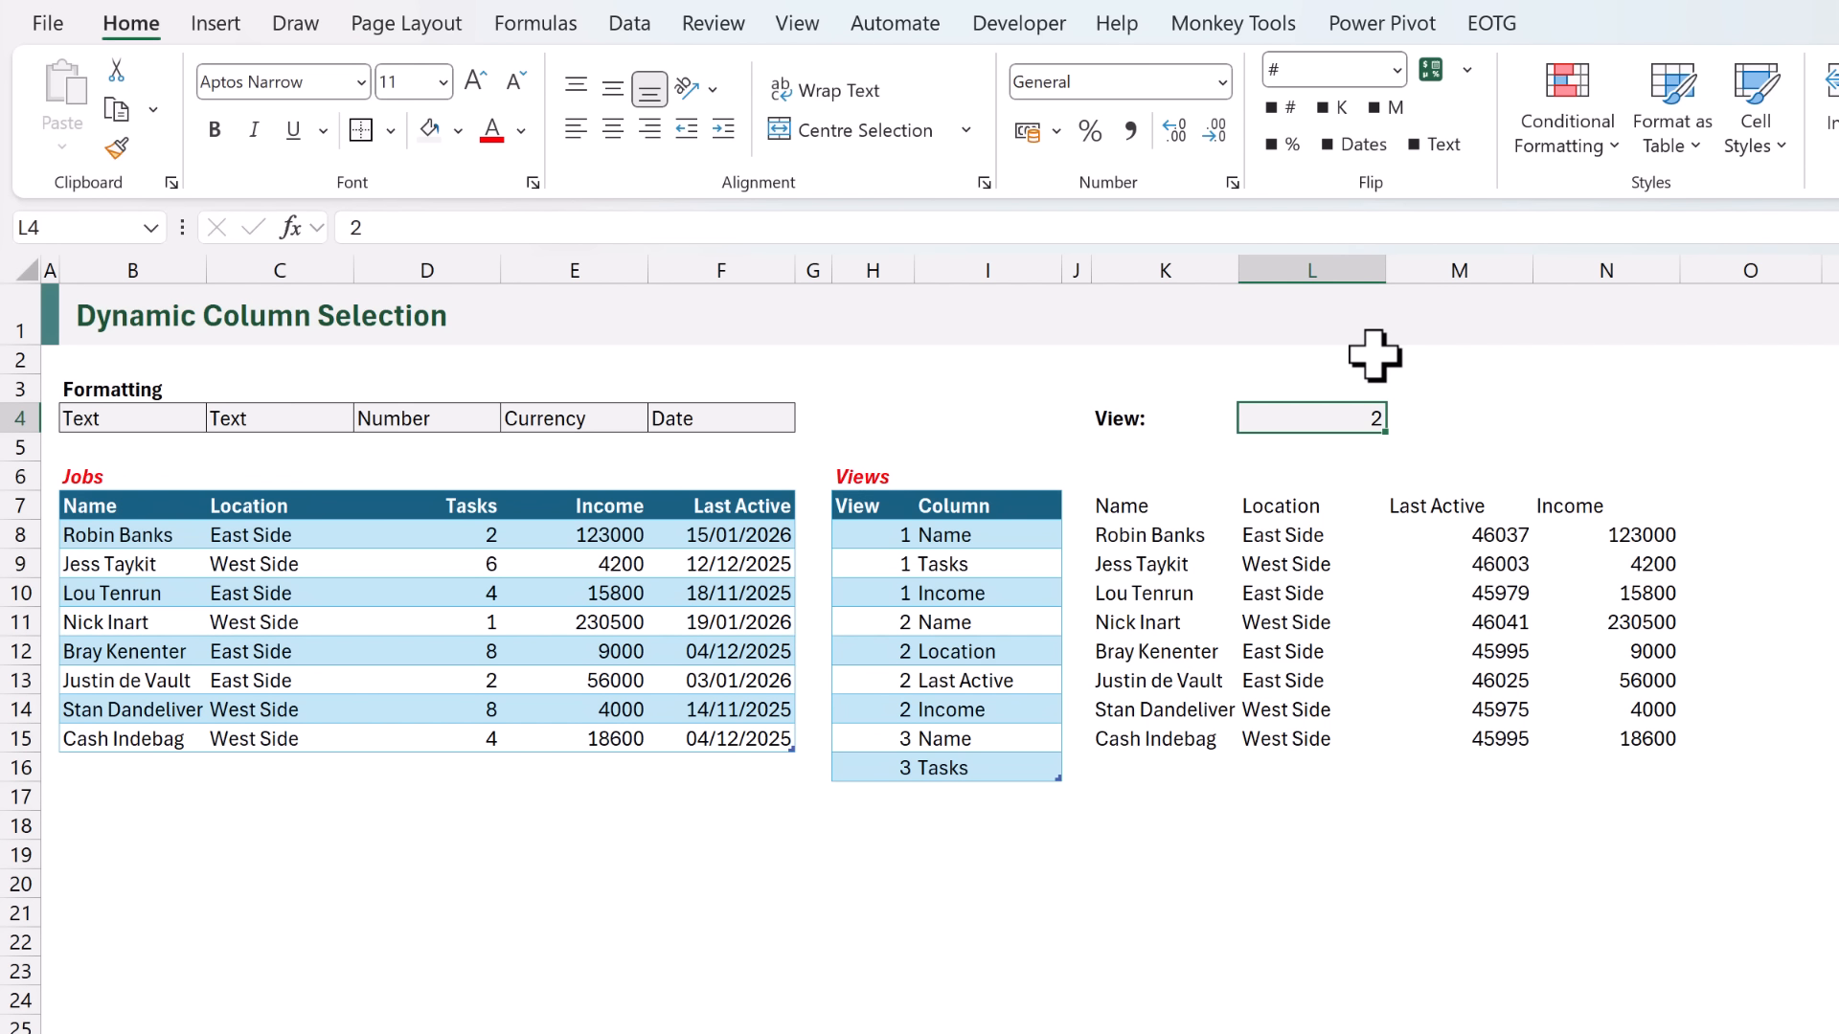
# - Create a conditional formatting rule for K8:P20 that uses a formula to determine which cells to format
pyautogui.click(1159, 532)
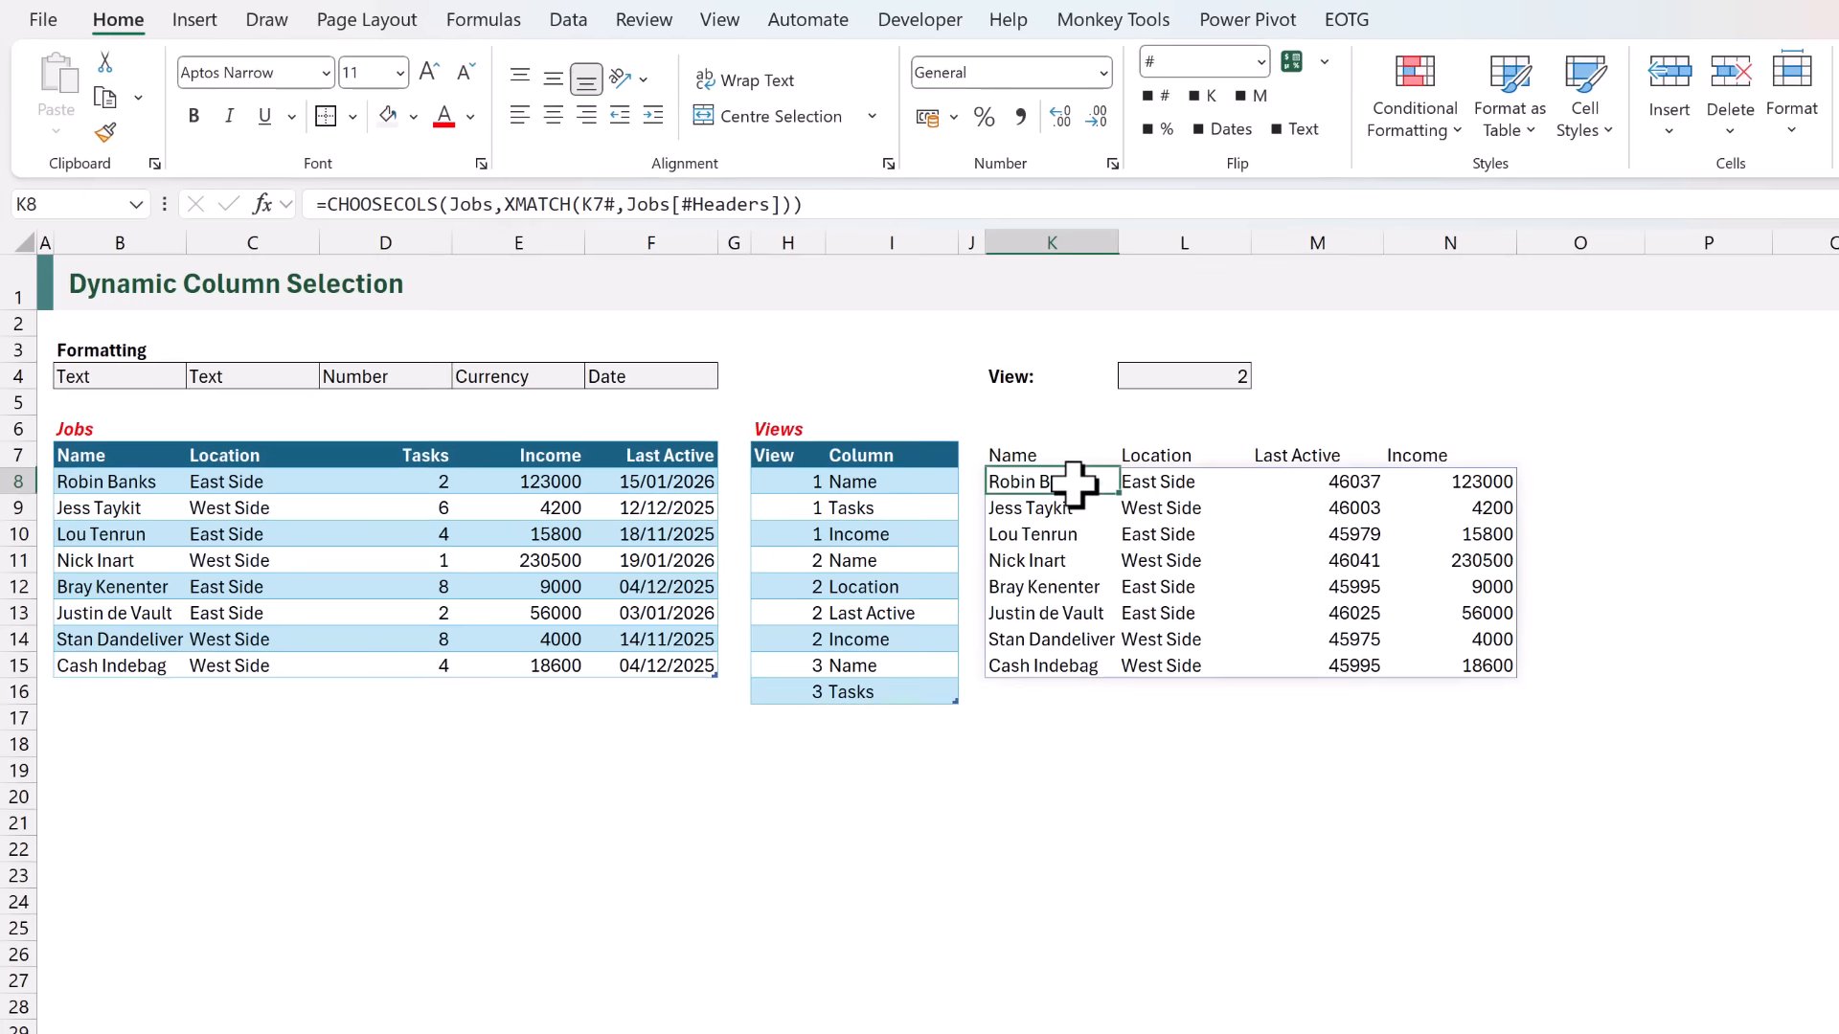
pyautogui.moveTo(1075, 484); pyautogui.dragTo(1652, 774)
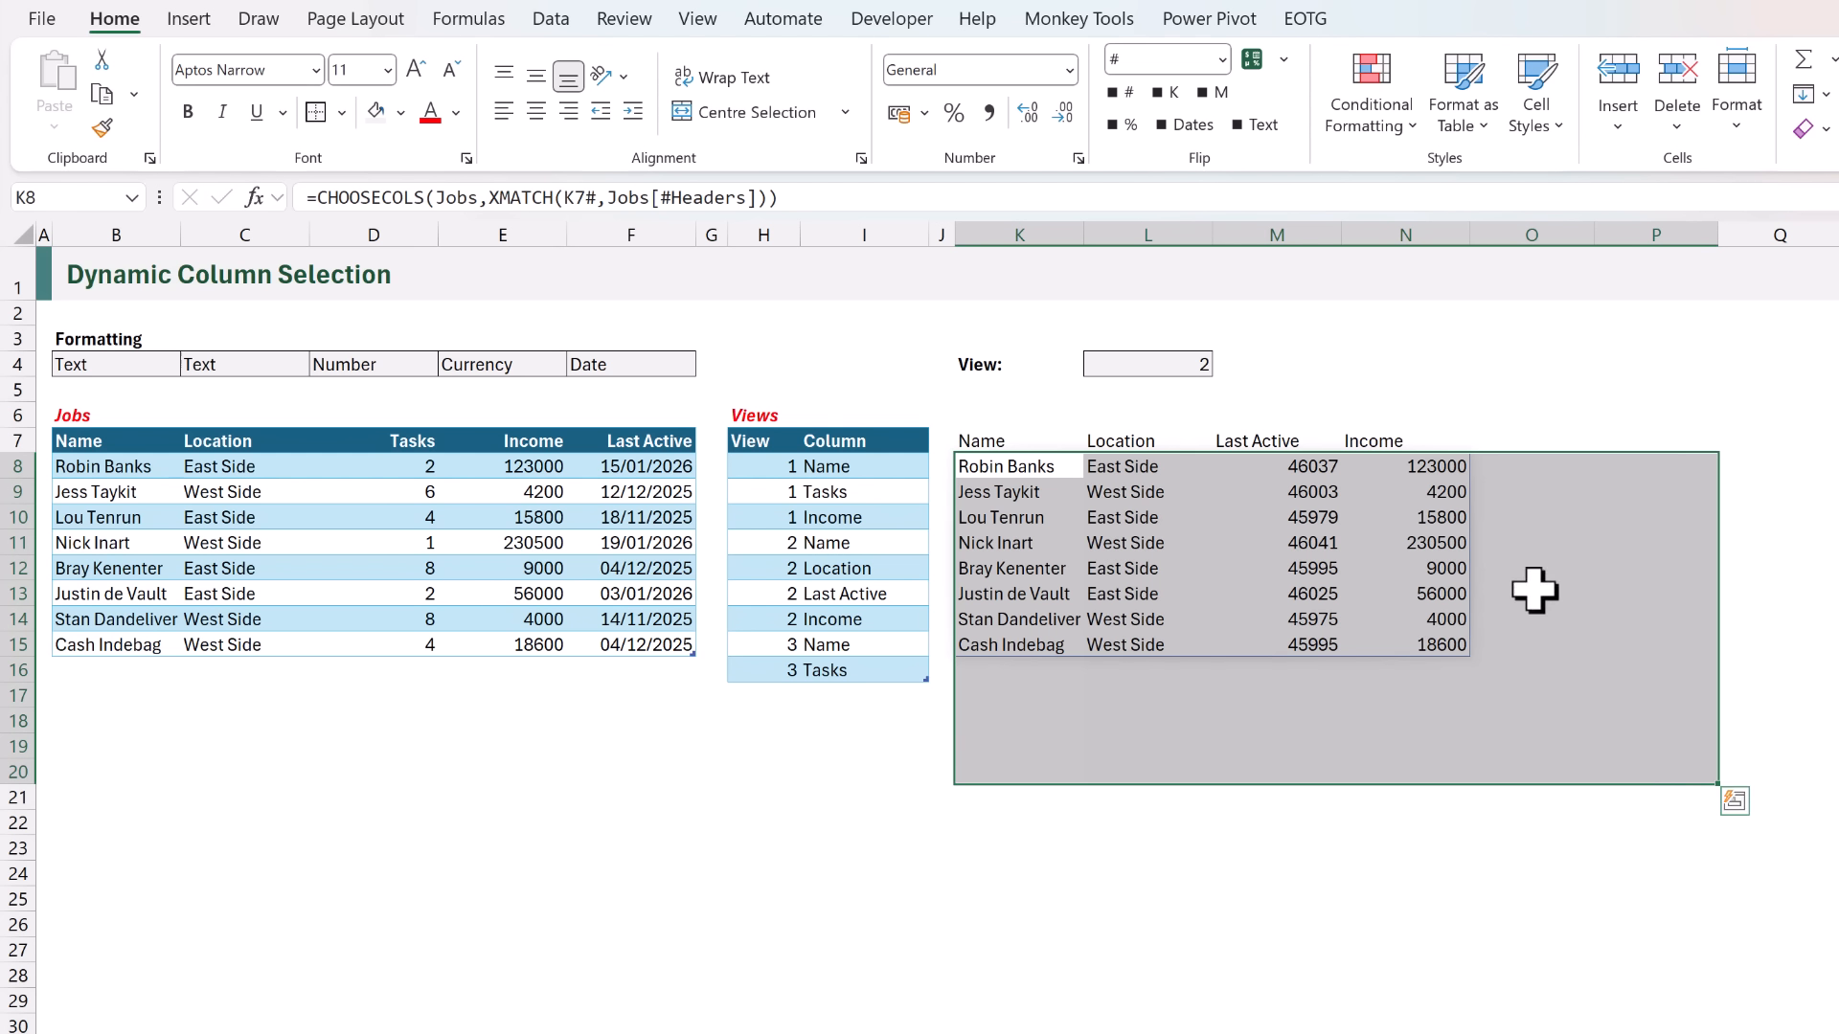
pyautogui.click(1398, 139)
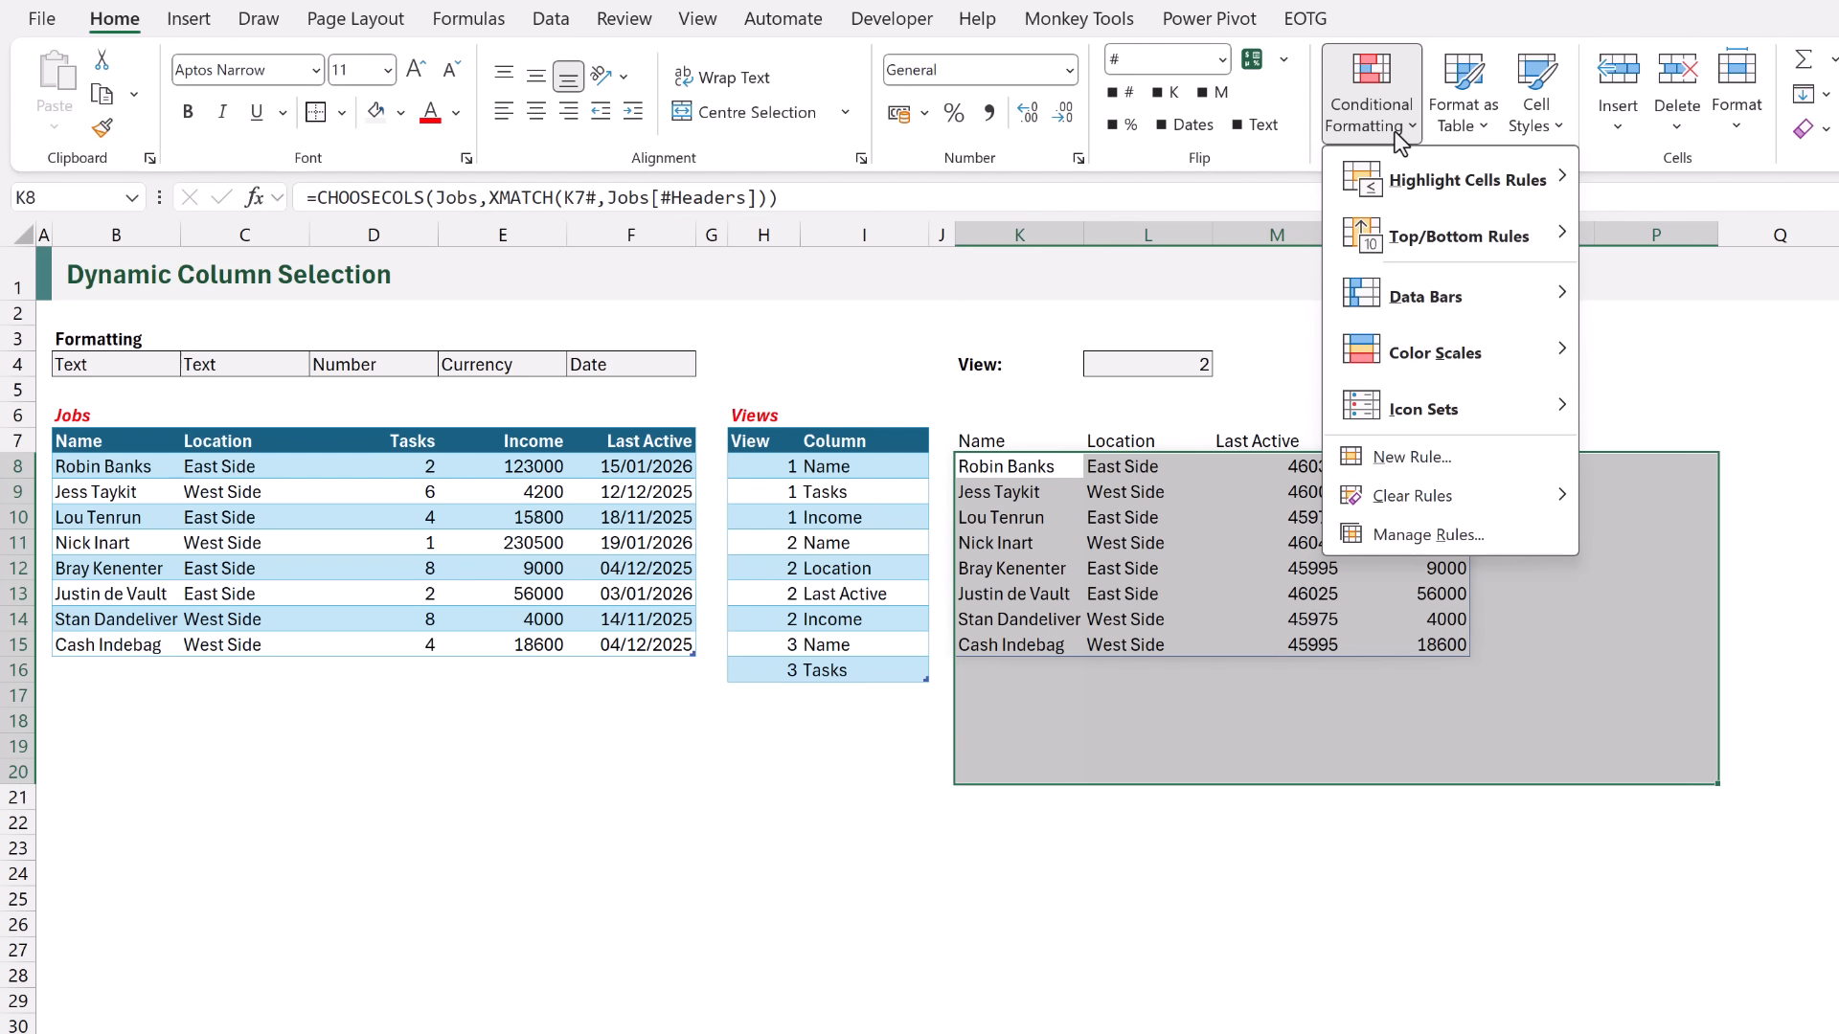
pyautogui.click(1411, 457)
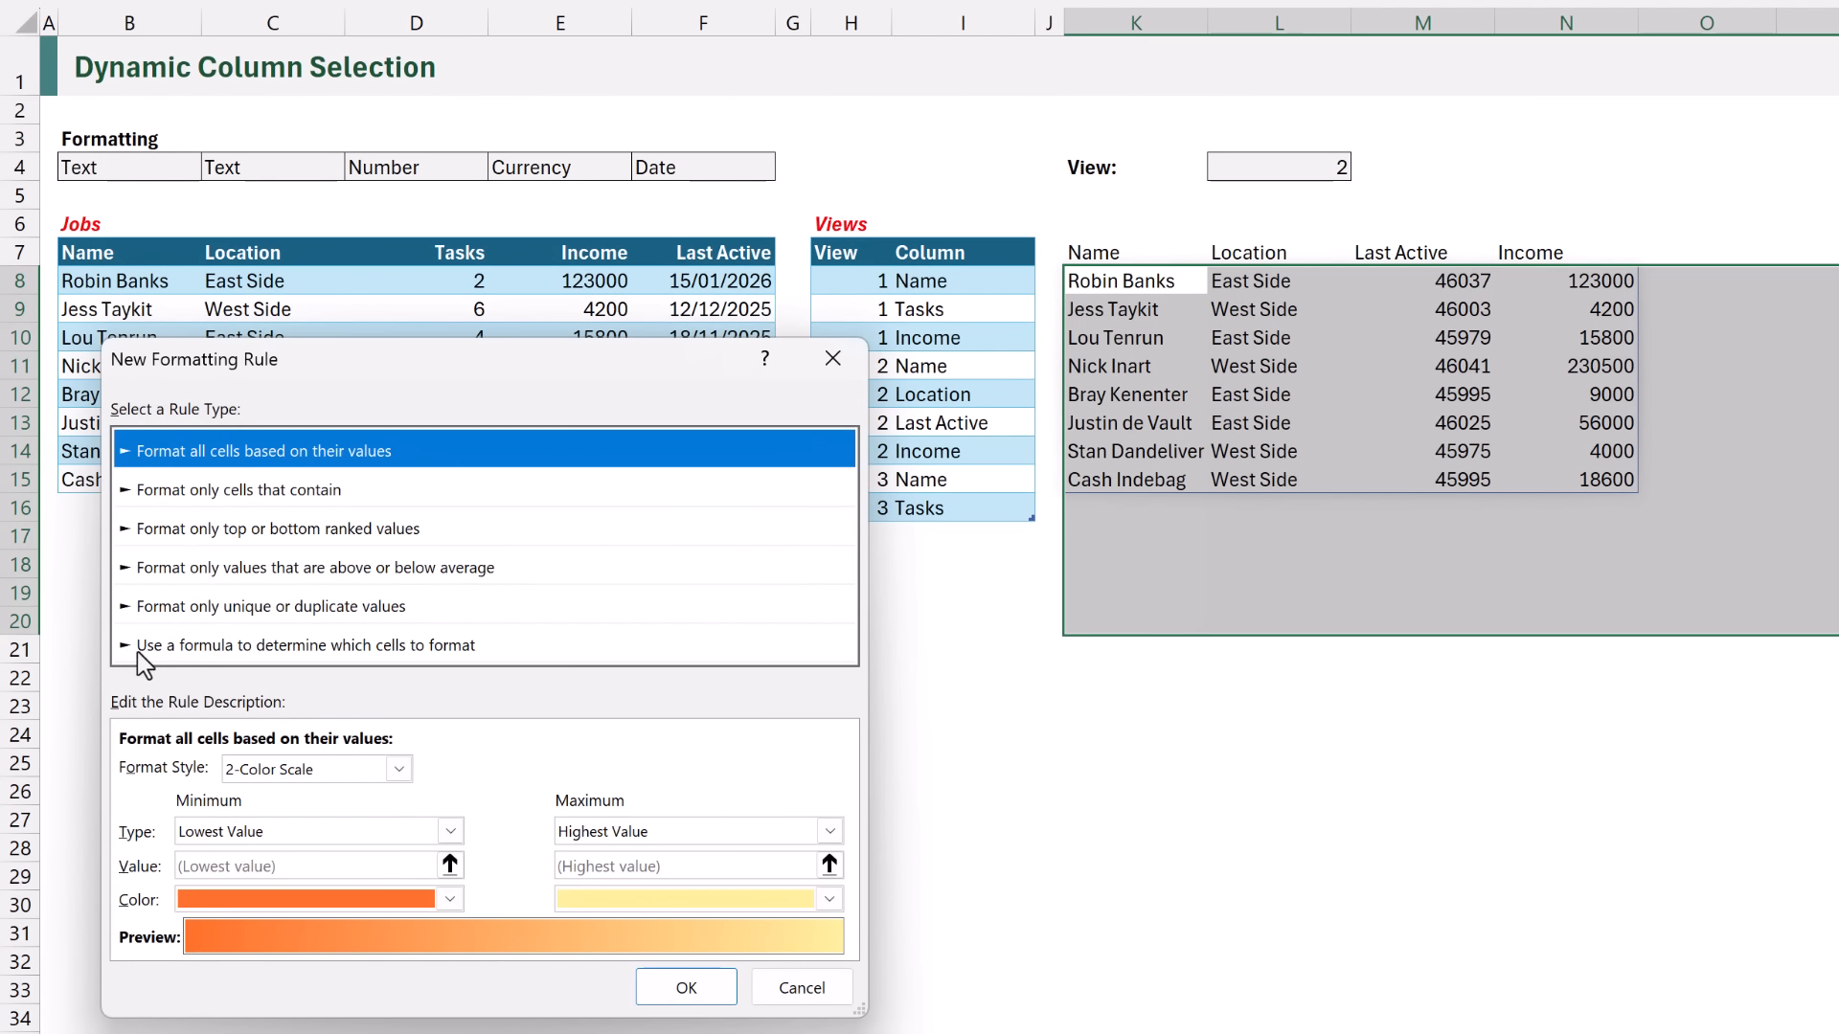
pyautogui.click(136, 645)
pyautogui.click(163, 767)
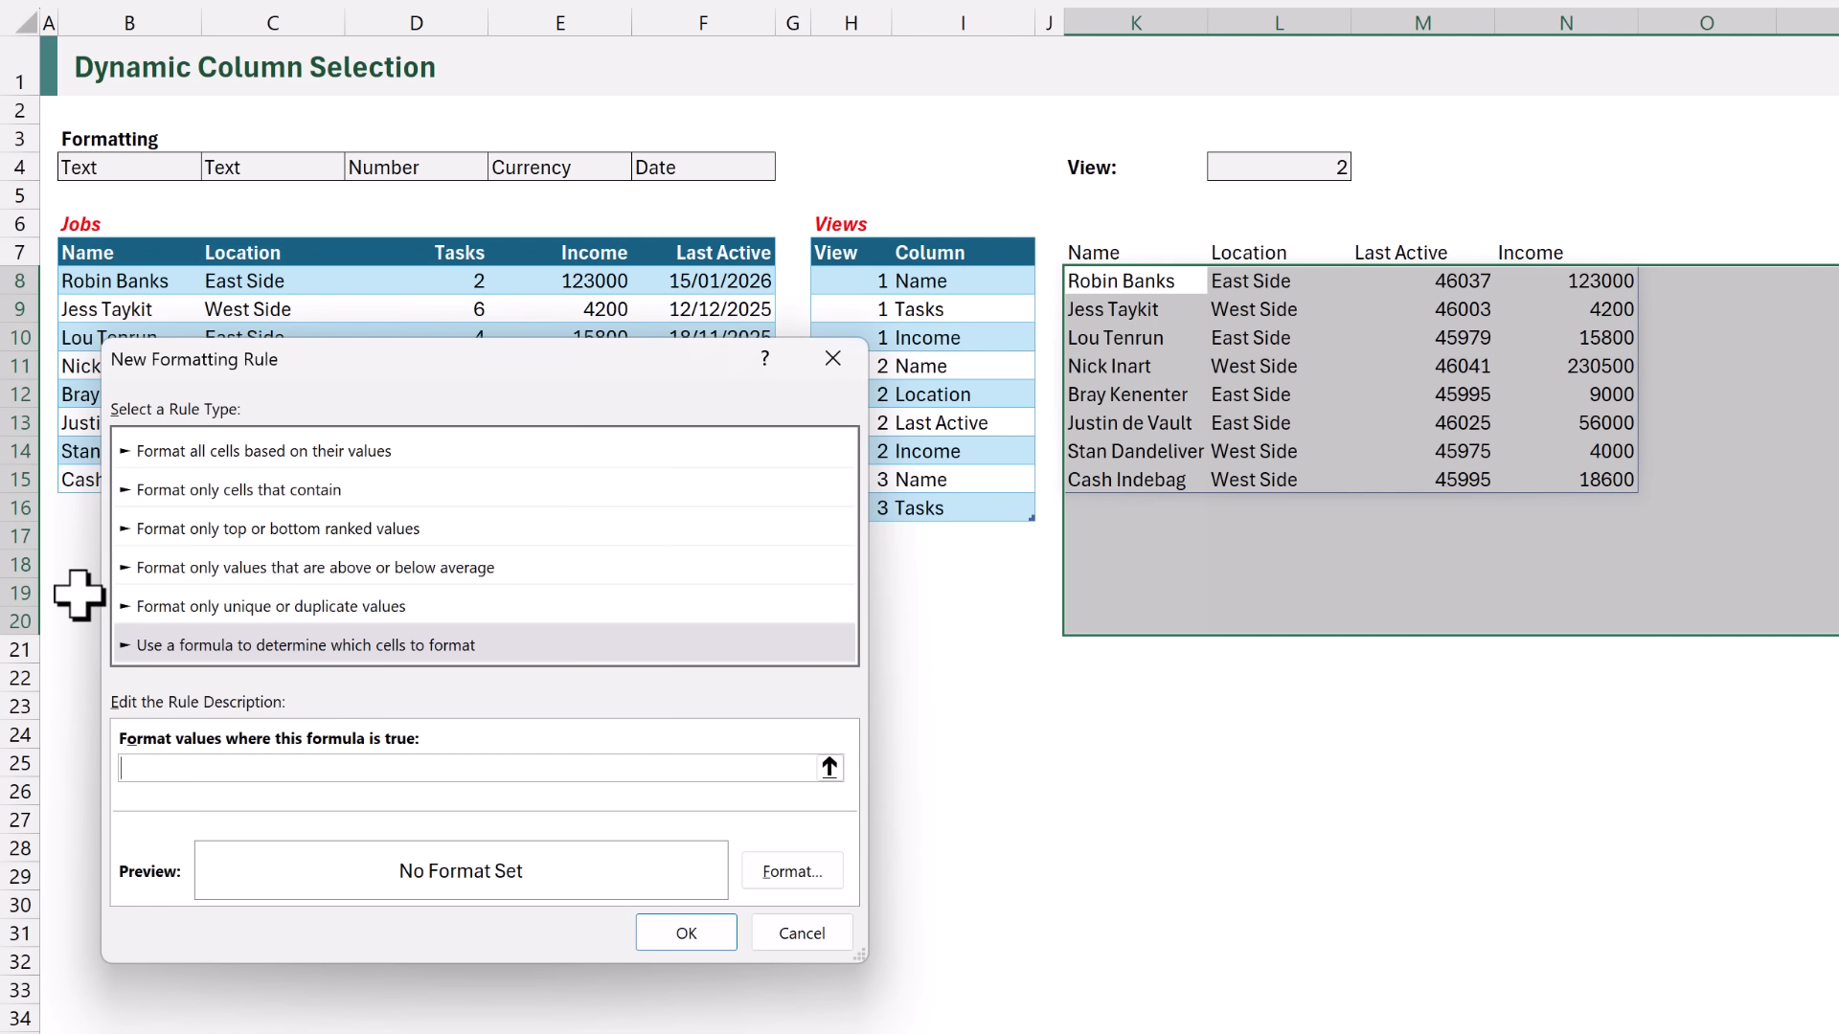
# - Enter the rule formula =XLOOKUP(K$7,$B$7:$F$7,$B$4:$F$4)="Date"
pyautogui.write('=XLOOKUP(')
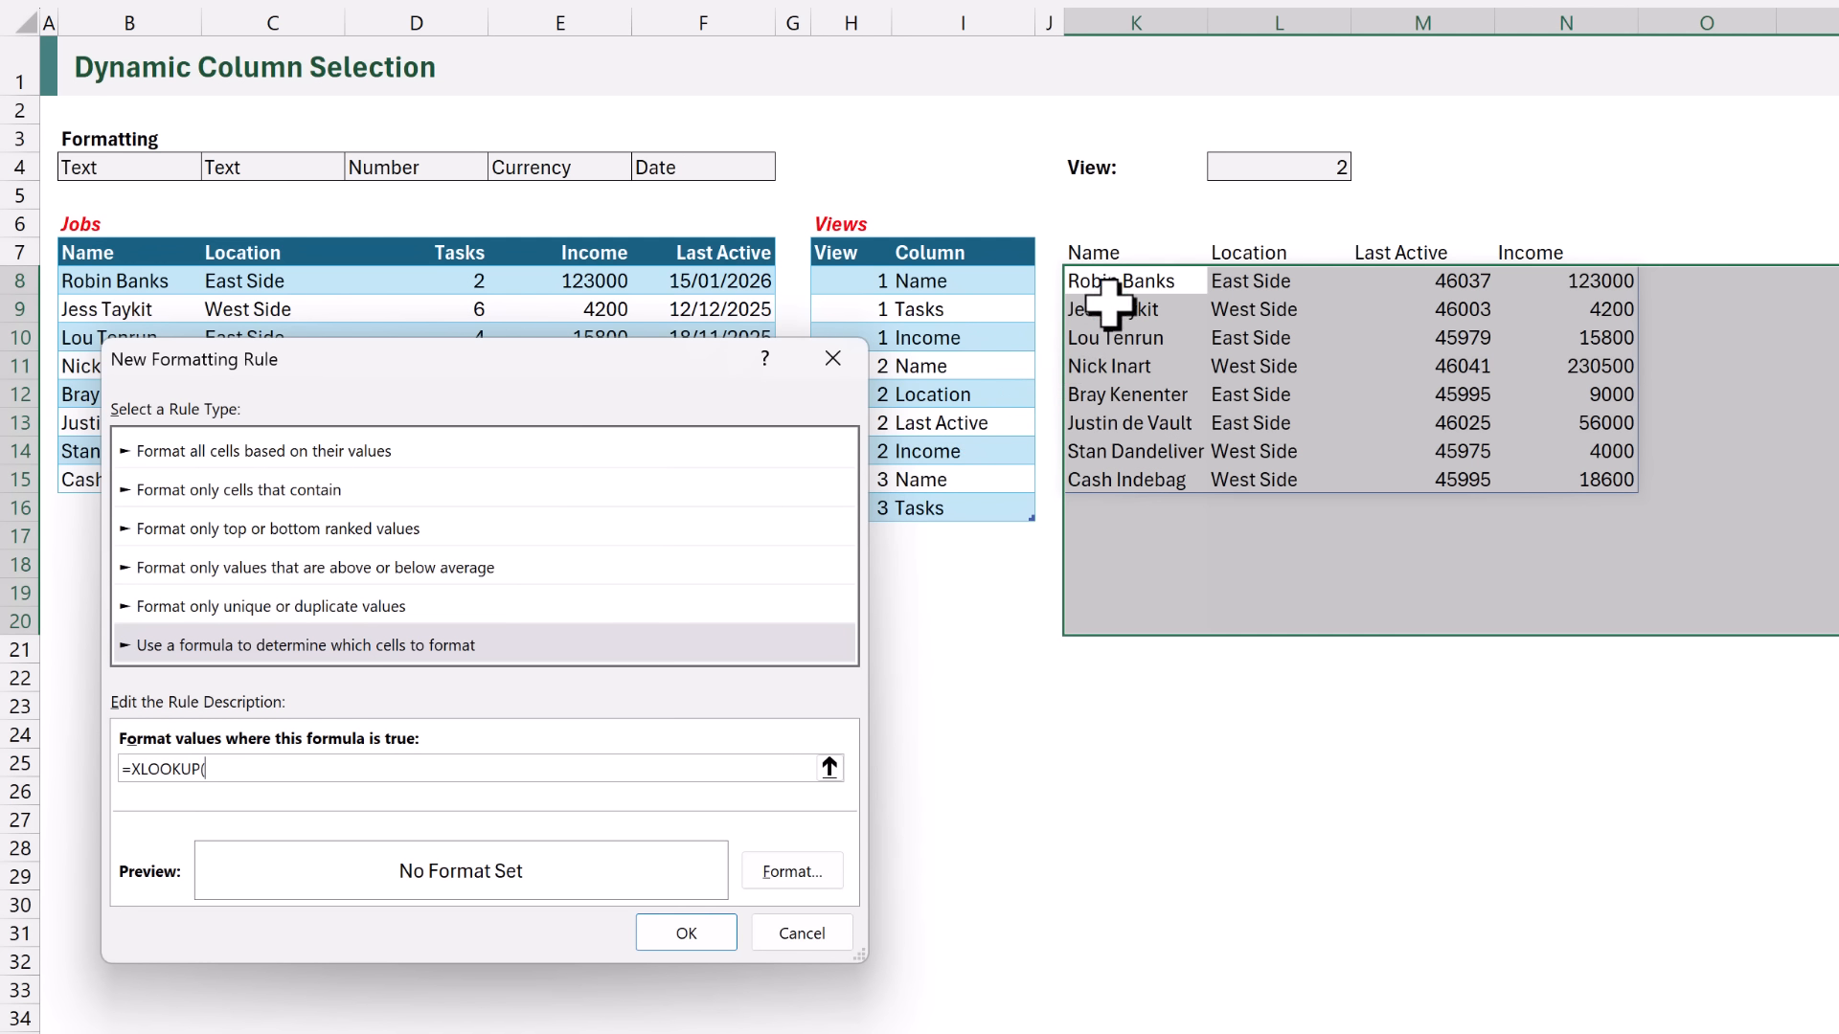
pyautogui.click(1113, 253)
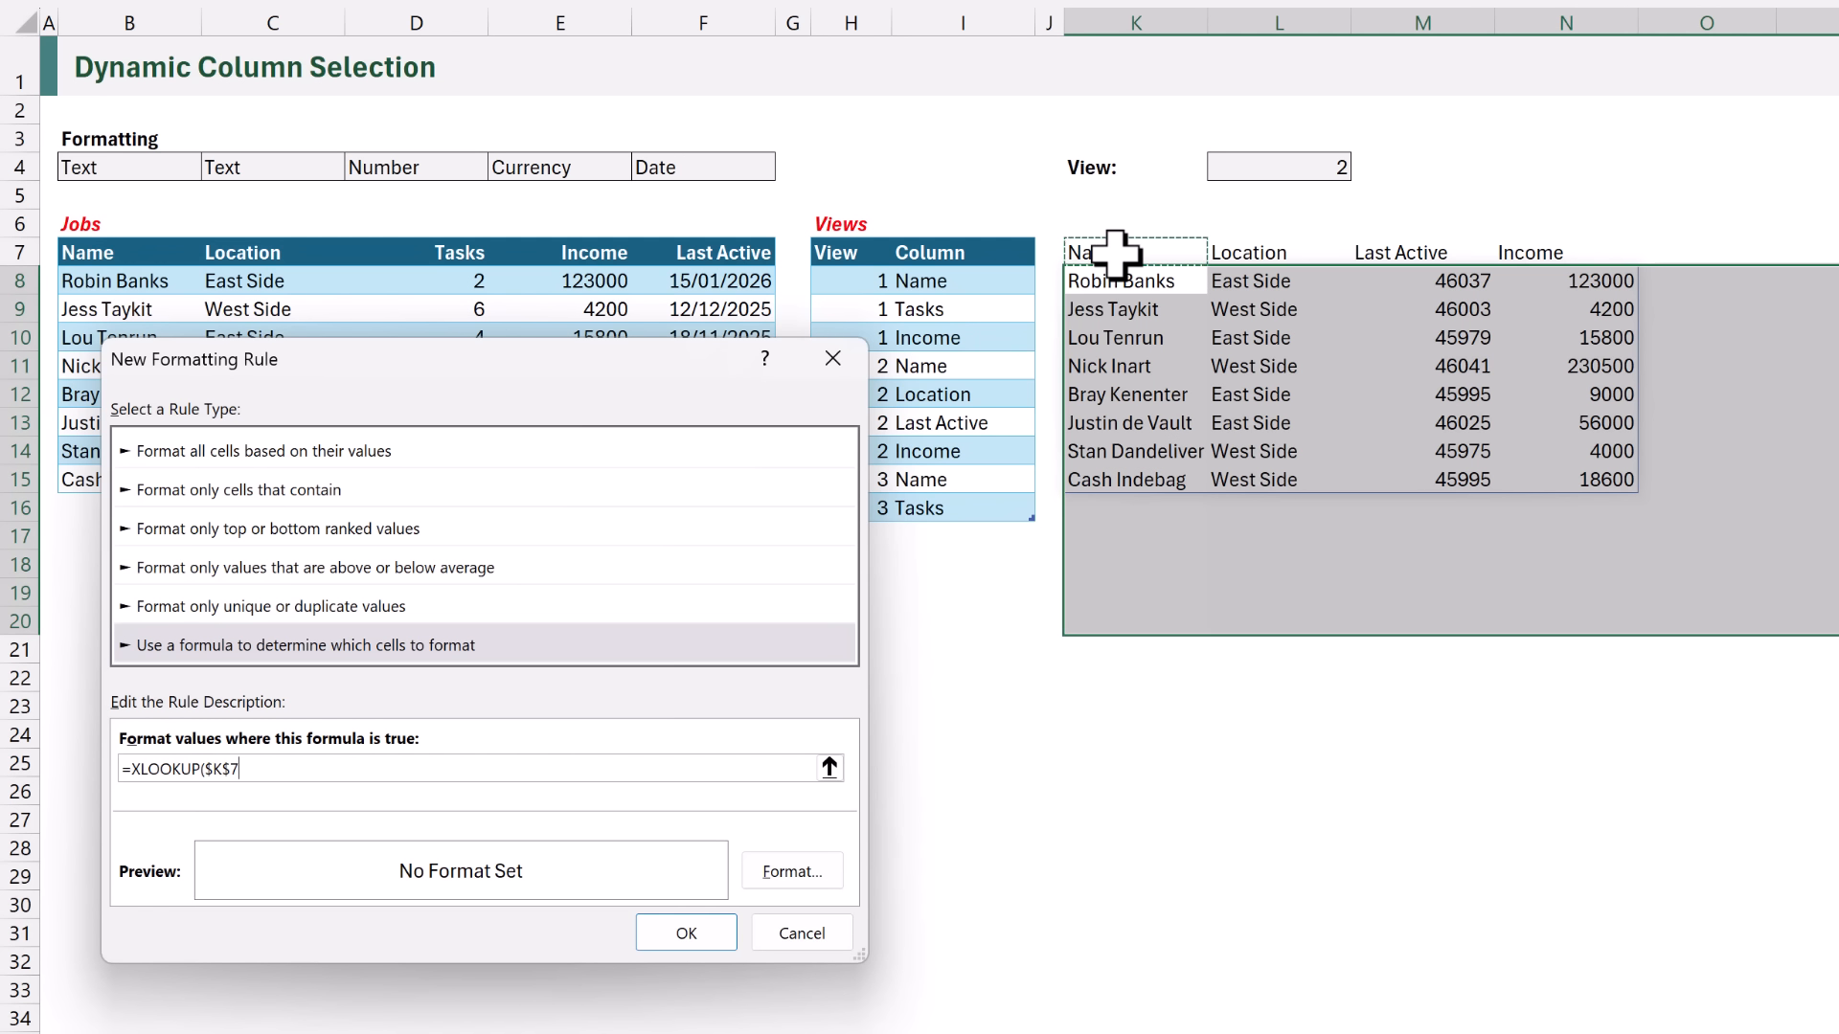
pyautogui.press('F4')
pyautogui.write(',')
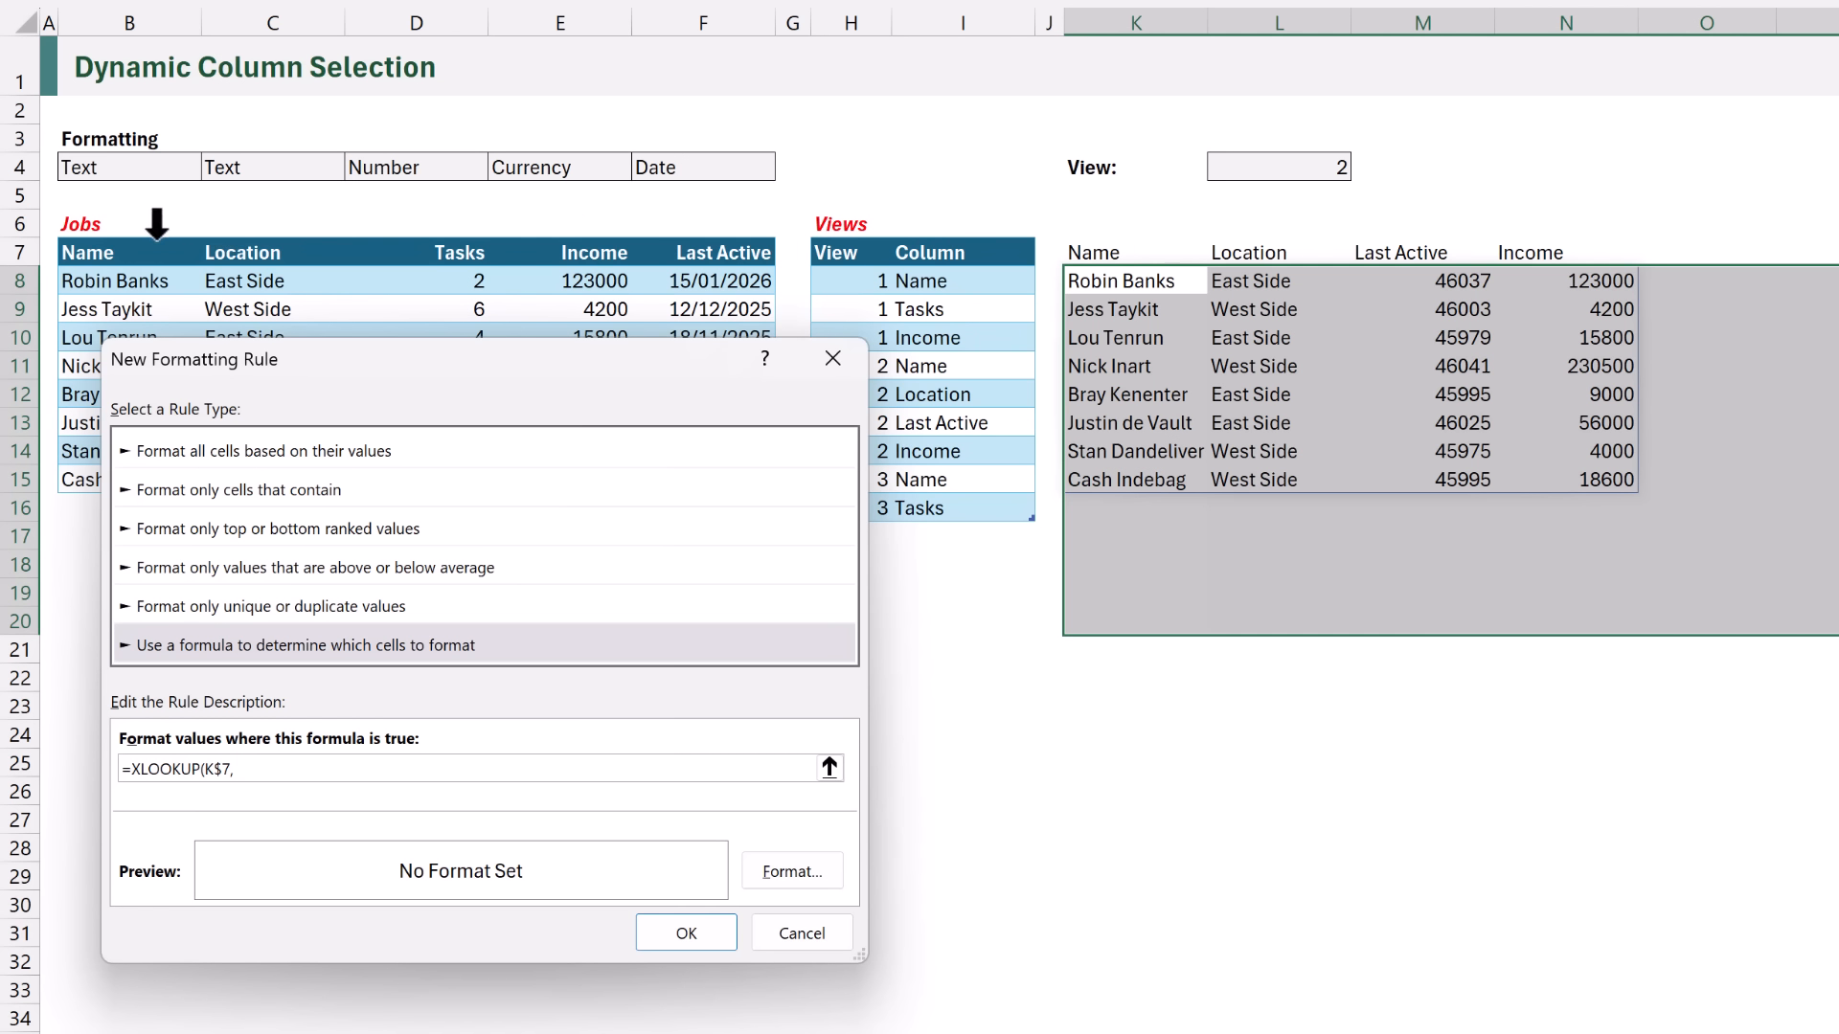
pyautogui.moveTo(115, 252); pyautogui.dragTo(705, 251)
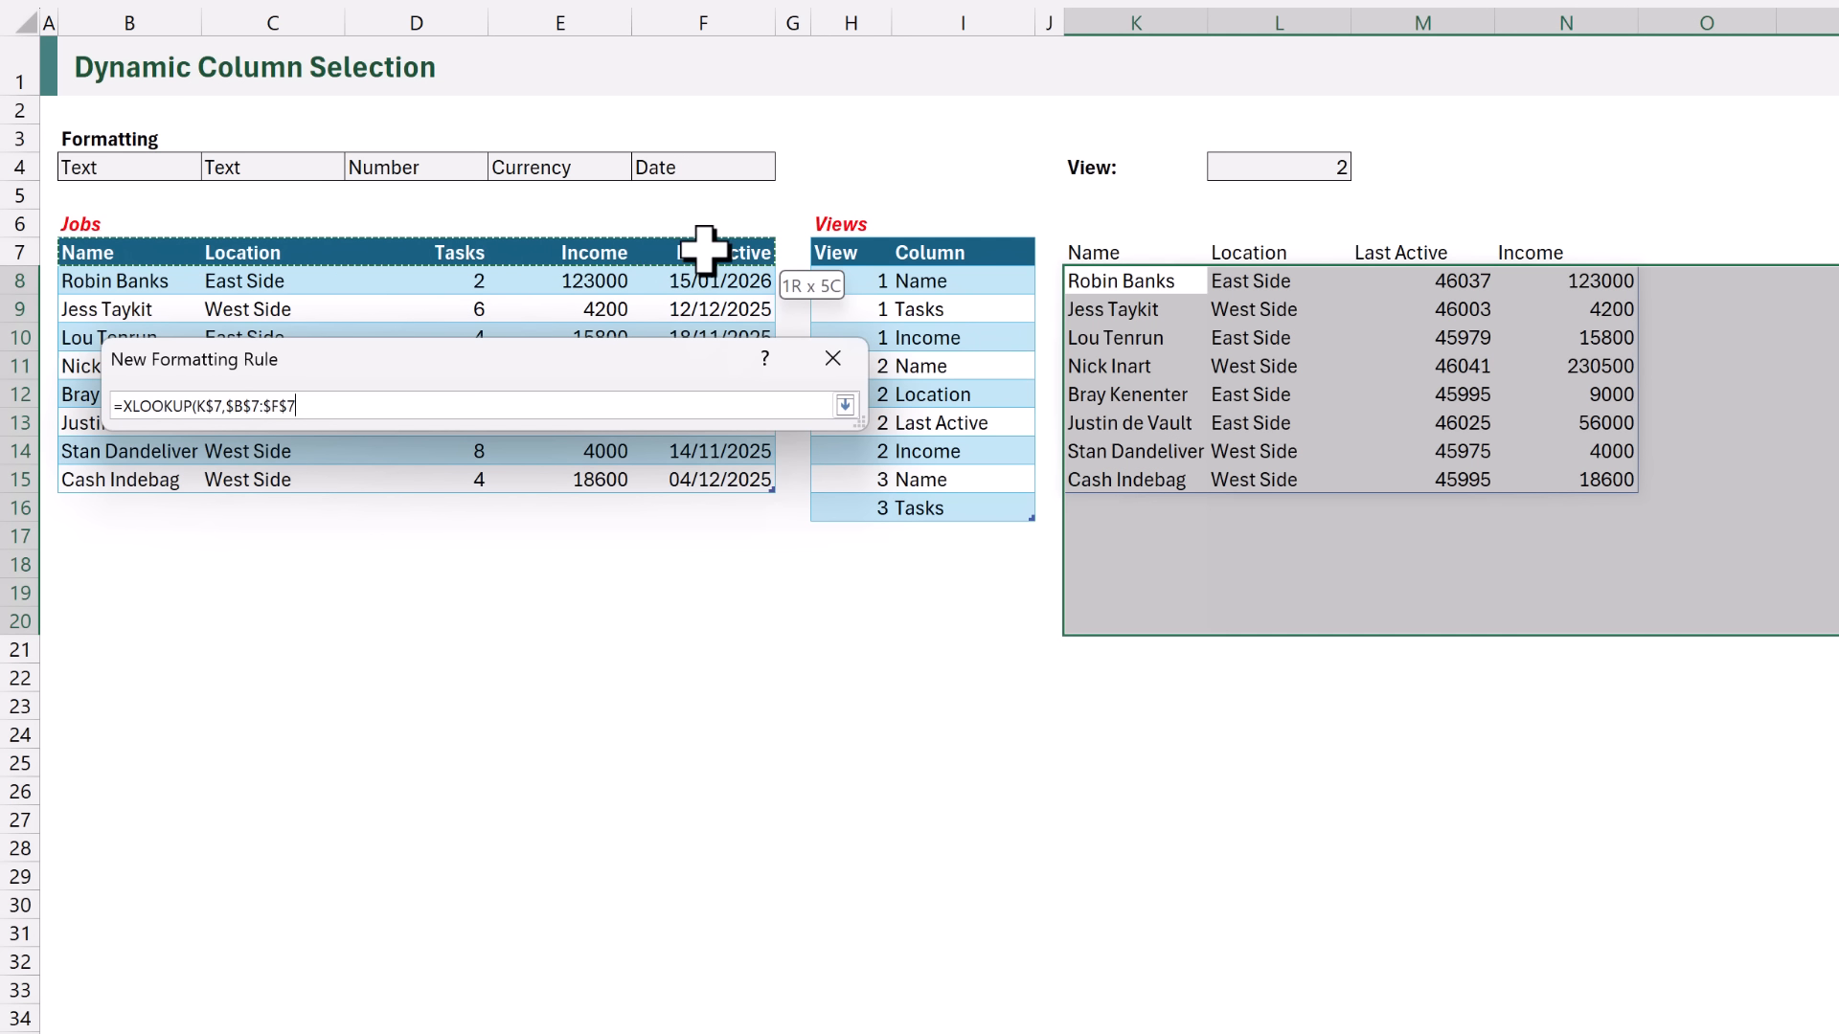
pyautogui.write(',')
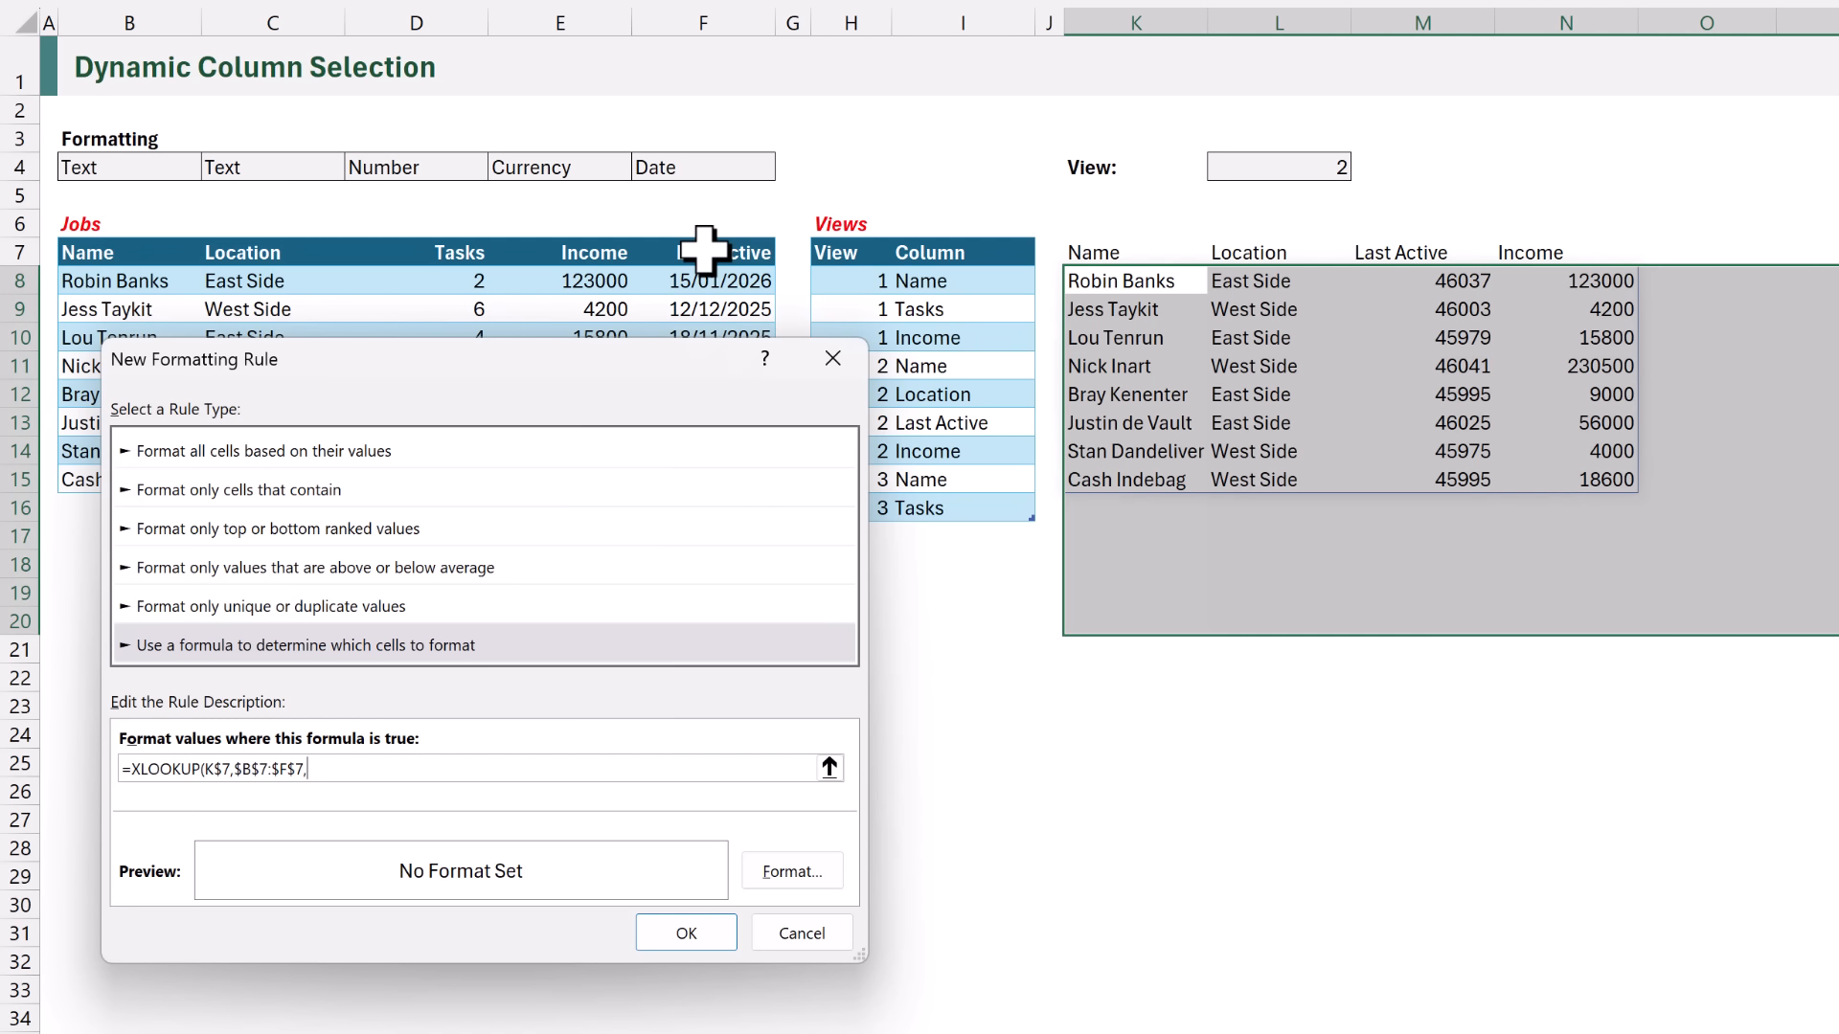
pyautogui.moveTo(147, 165); pyautogui.dragTo(657, 163)
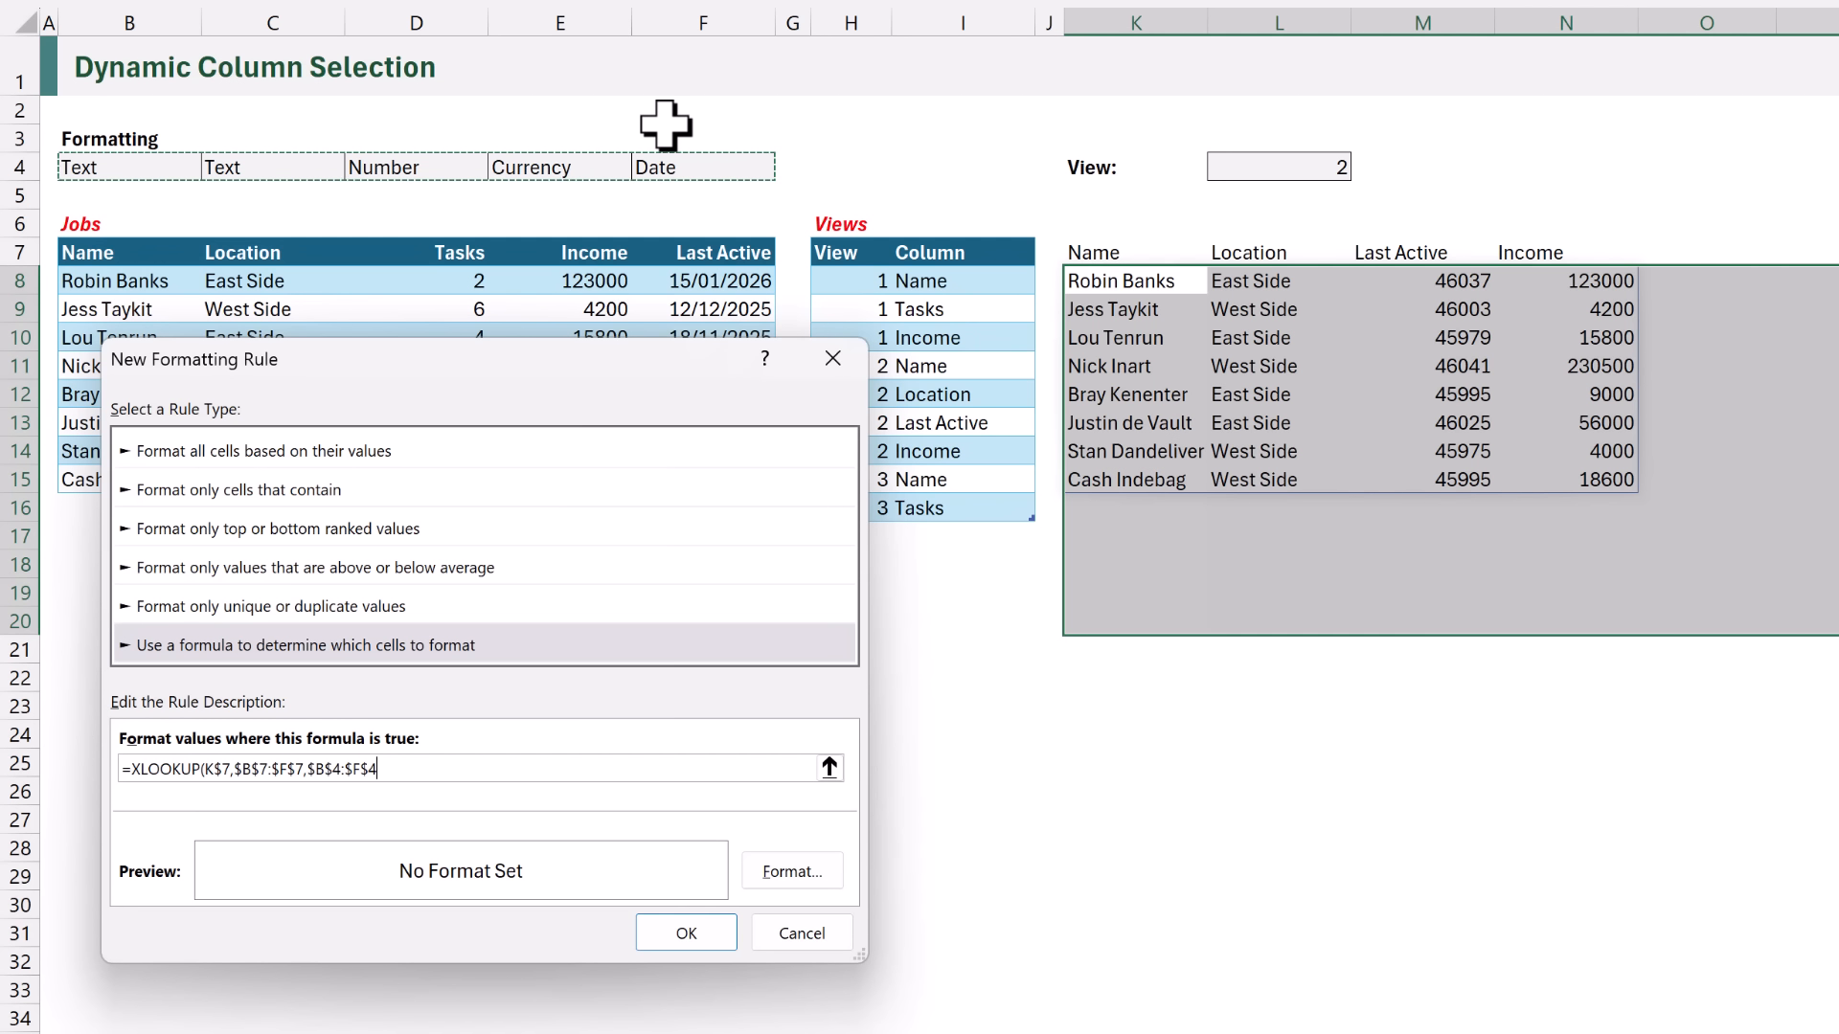
pyautogui.write(')')
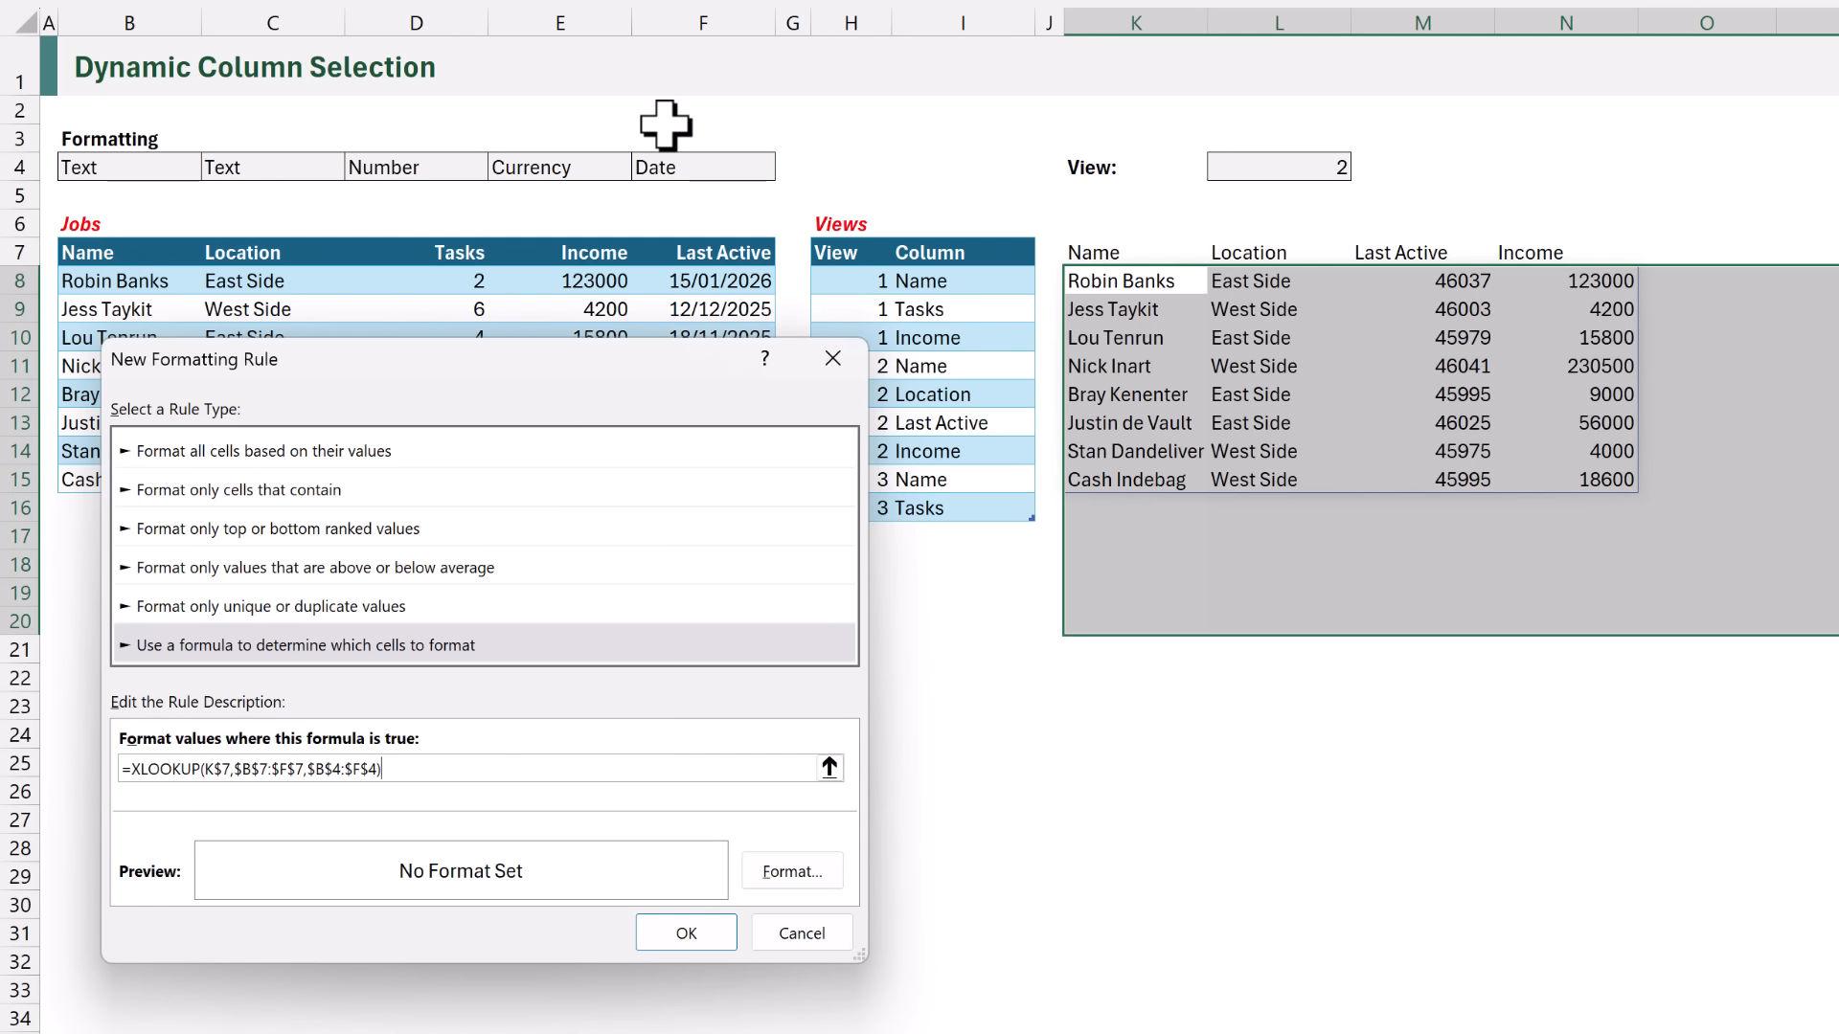
pyautogui.write('="Date"')
# - Give the rule the Date number format *14/03/2012 and apply it to the report range
pyautogui.click(795, 868)
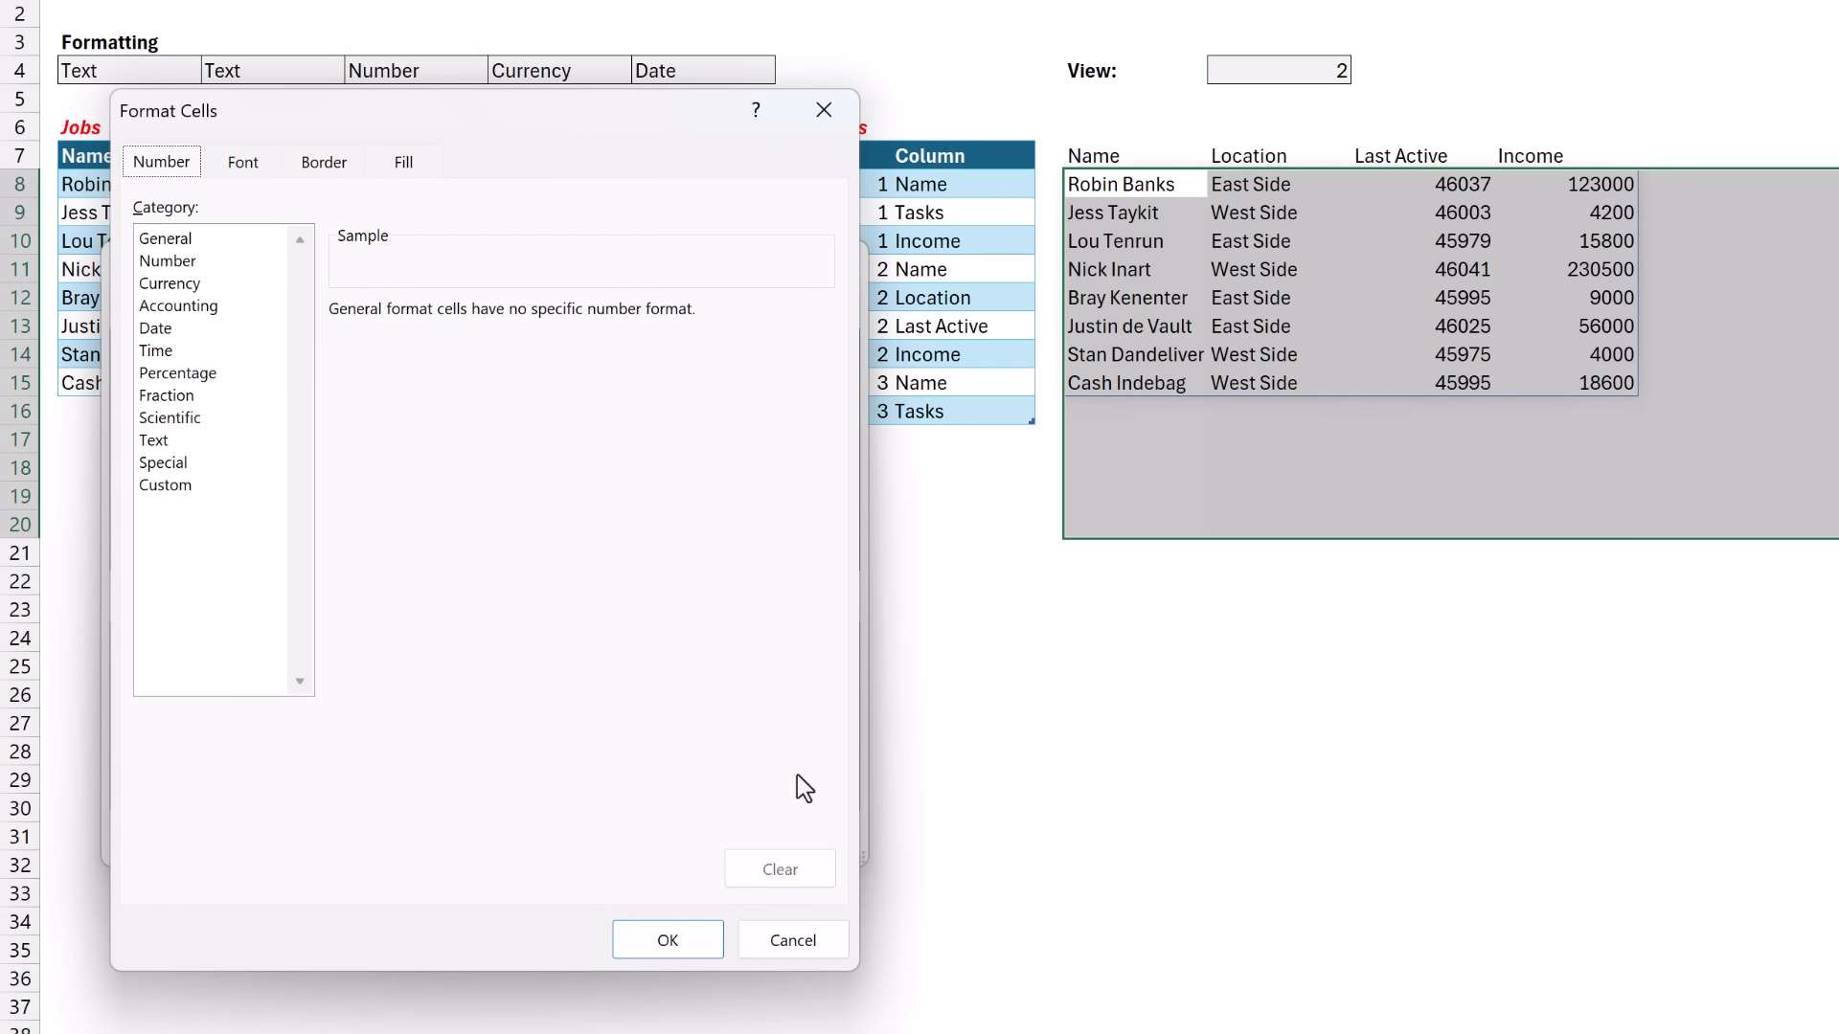
pyautogui.click(156, 328)
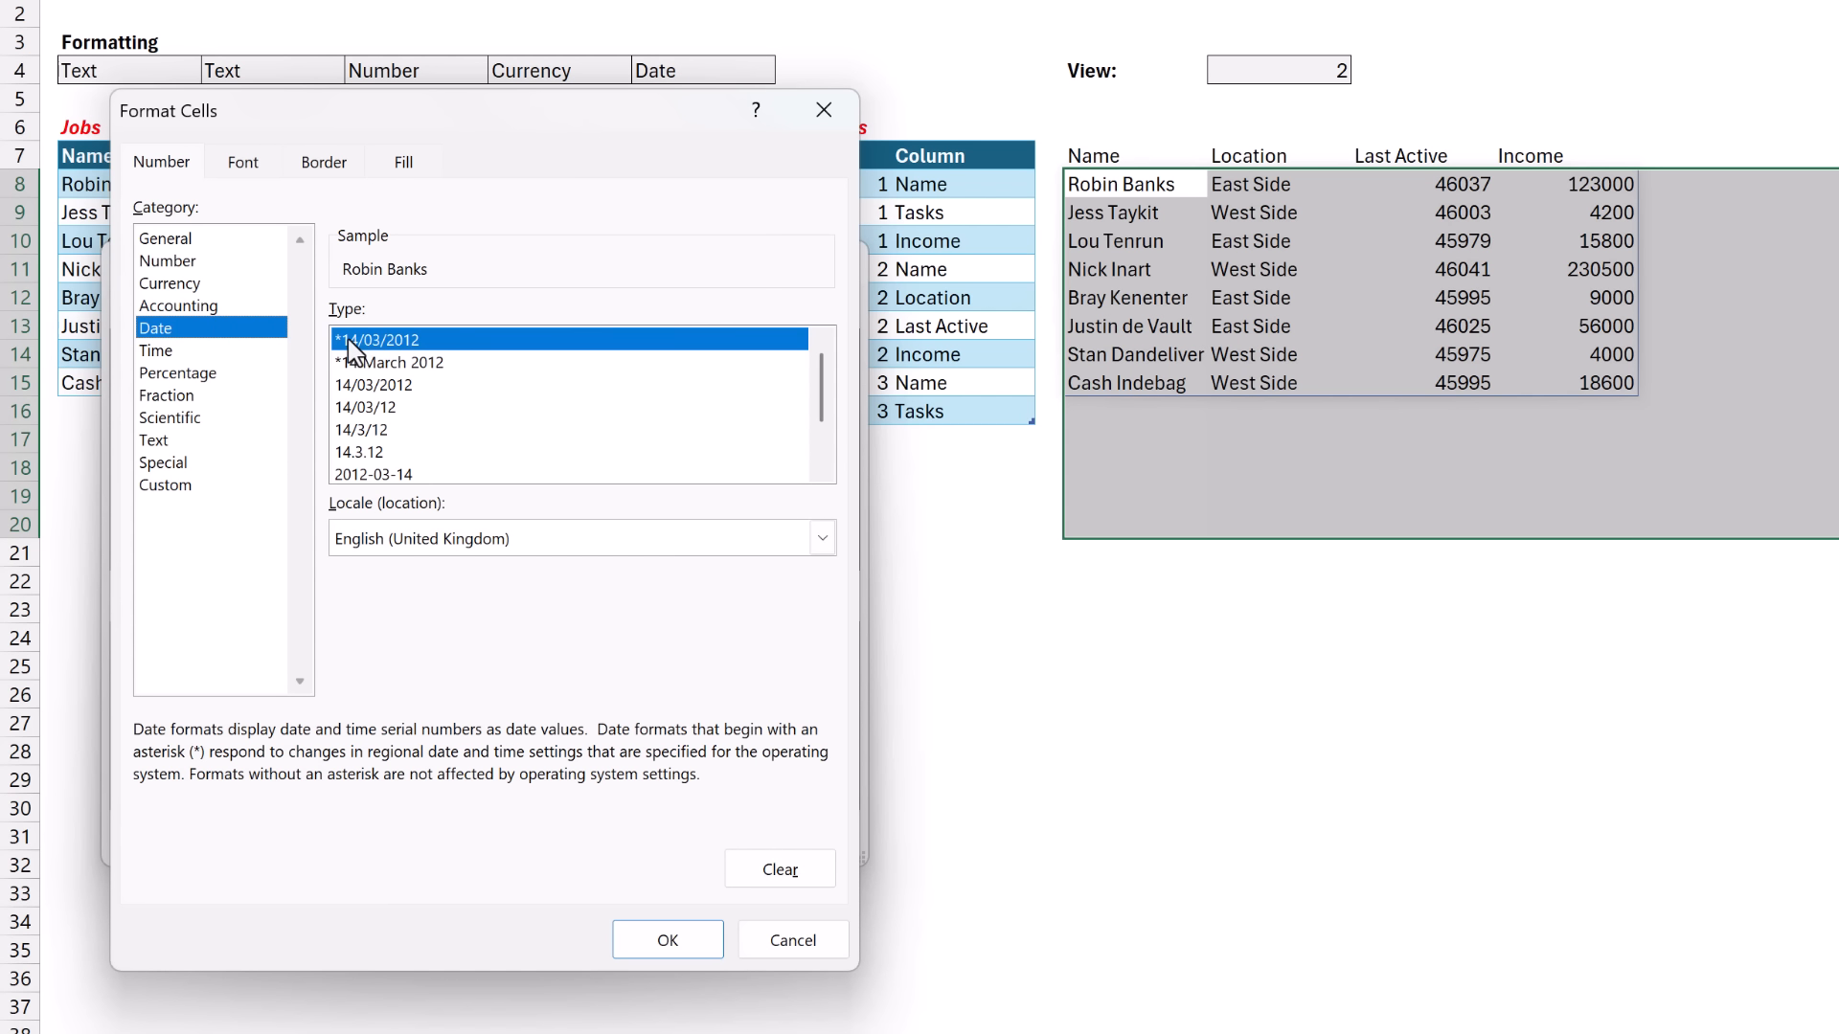
pyautogui.click(657, 936)
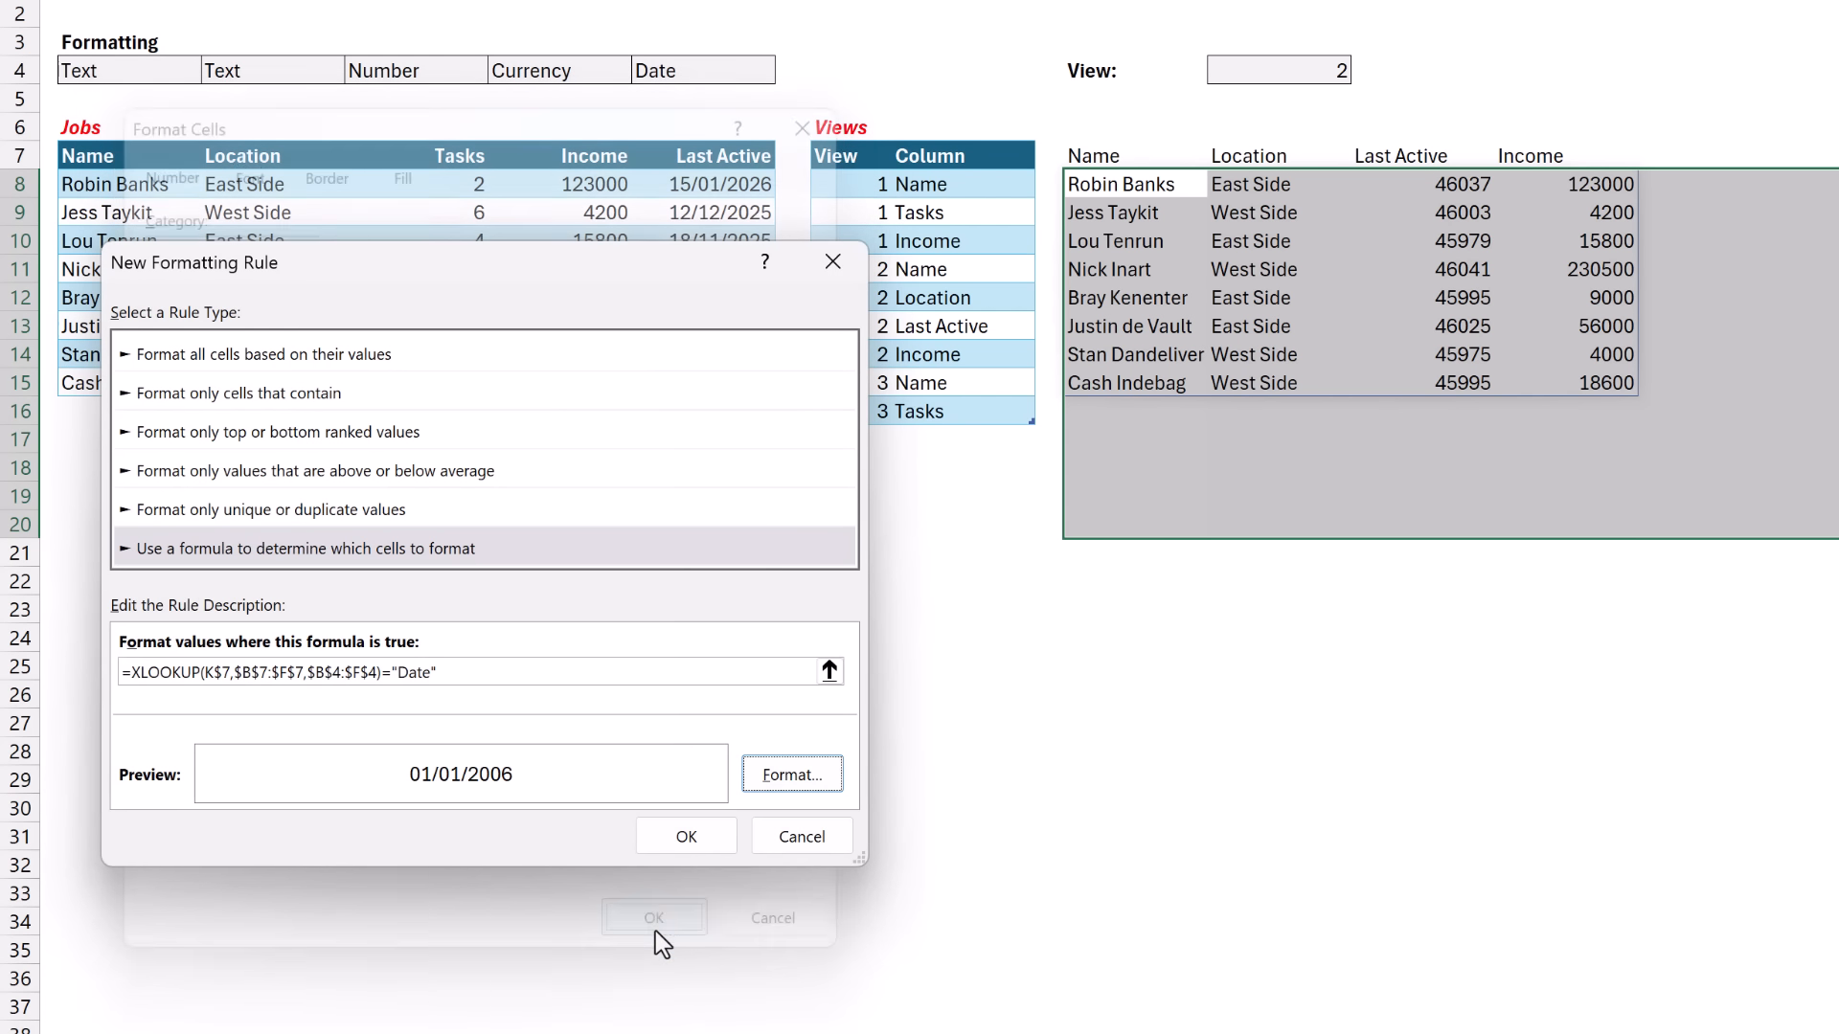
pyautogui.click(686, 835)
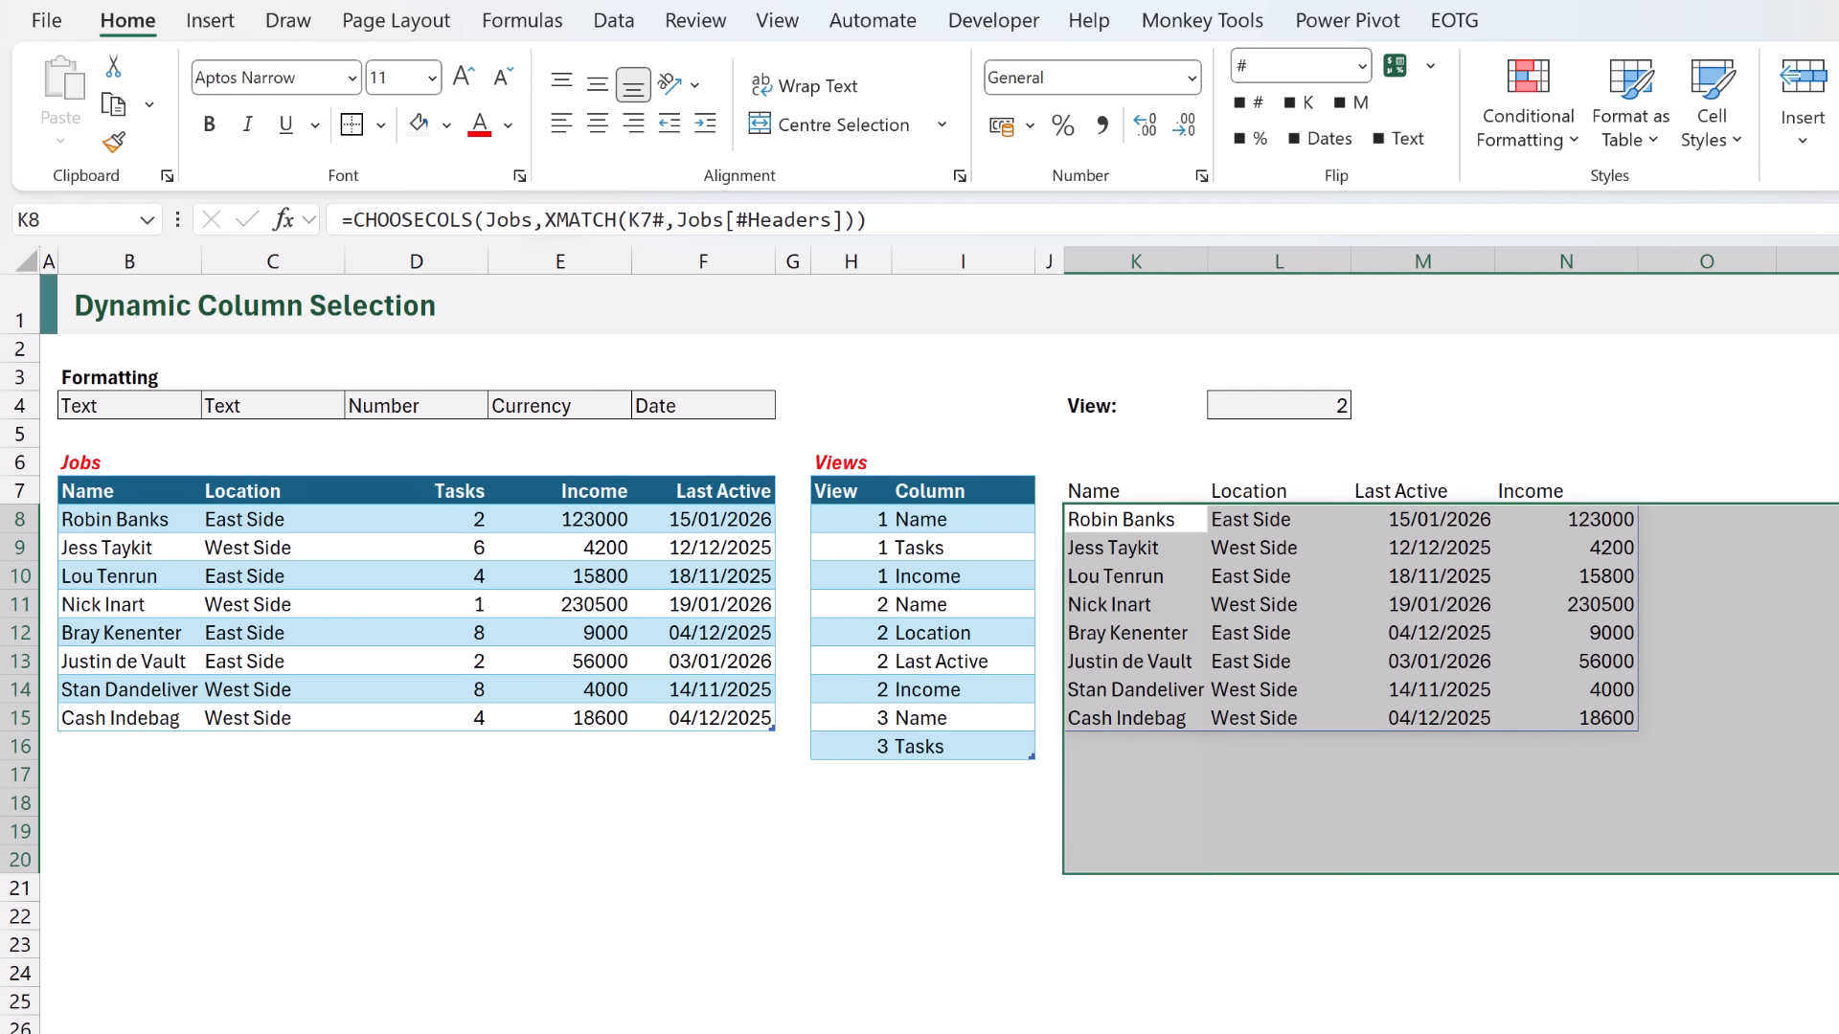
# - Duplicate the date formatting rule for K8:P20 in the Conditional Formatting Rules Manager
pyautogui.click(1543, 142)
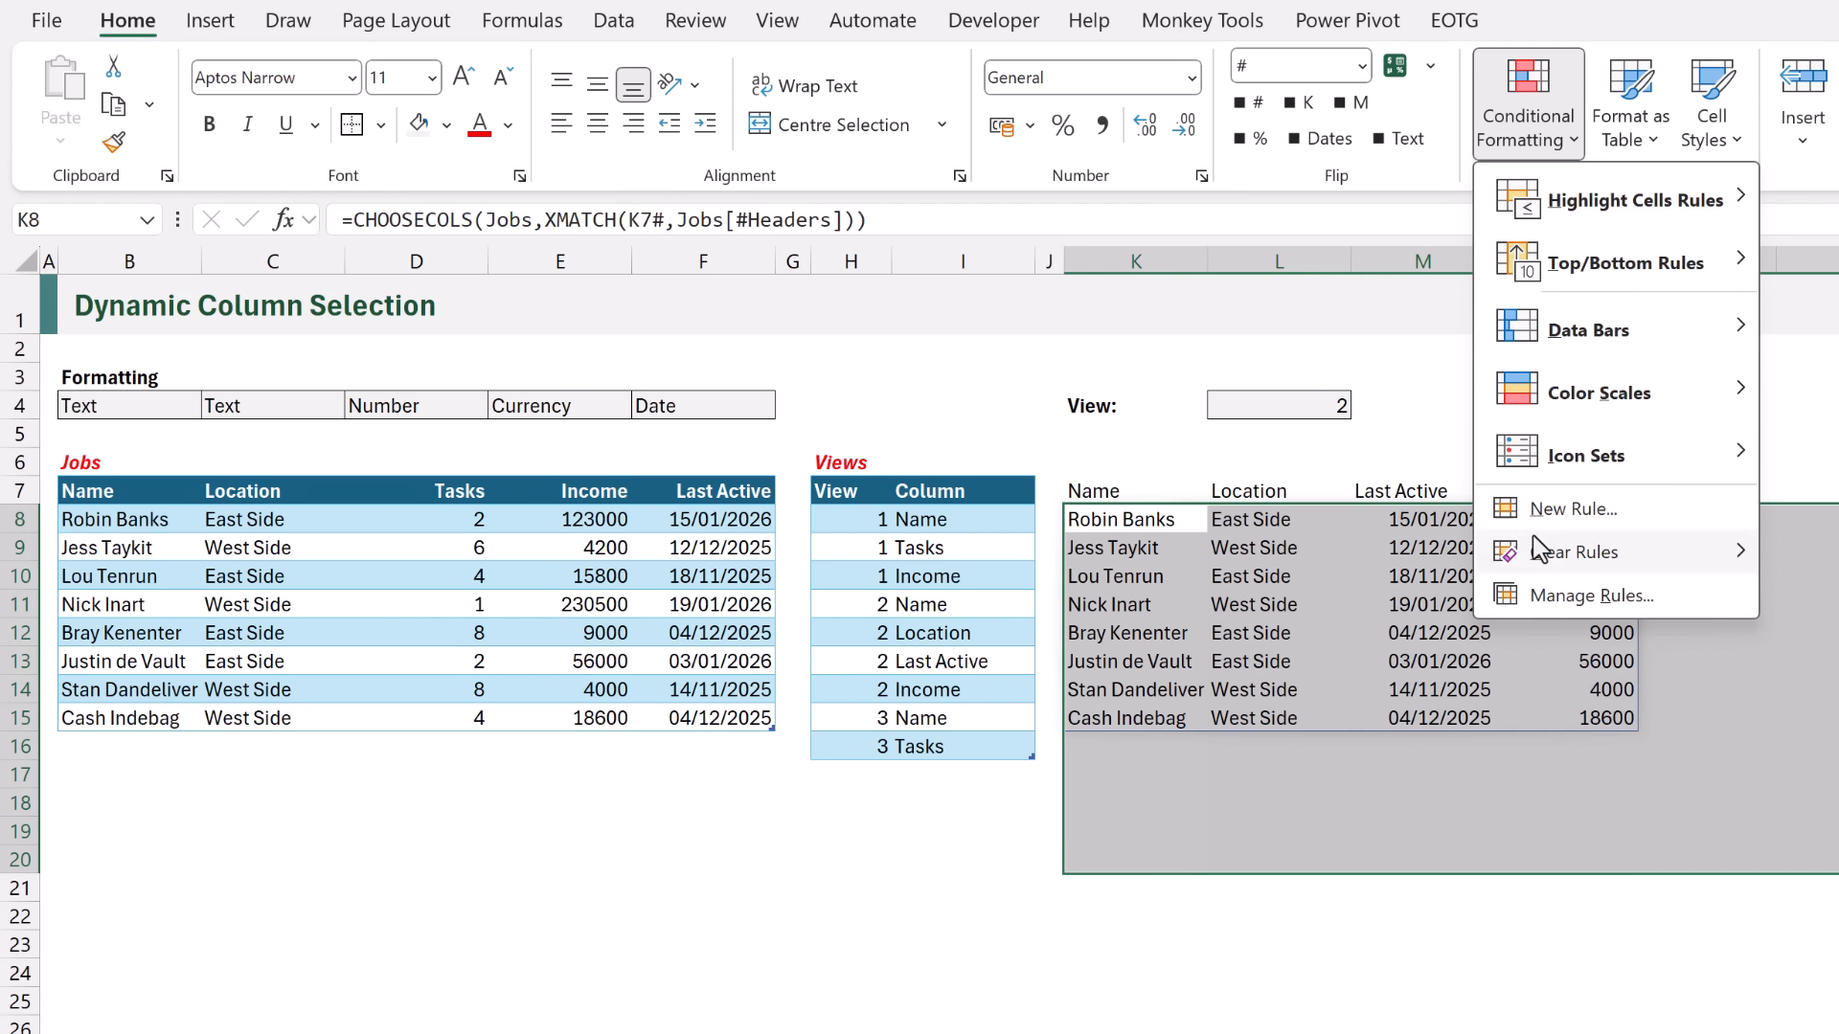
pyautogui.click(1552, 590)
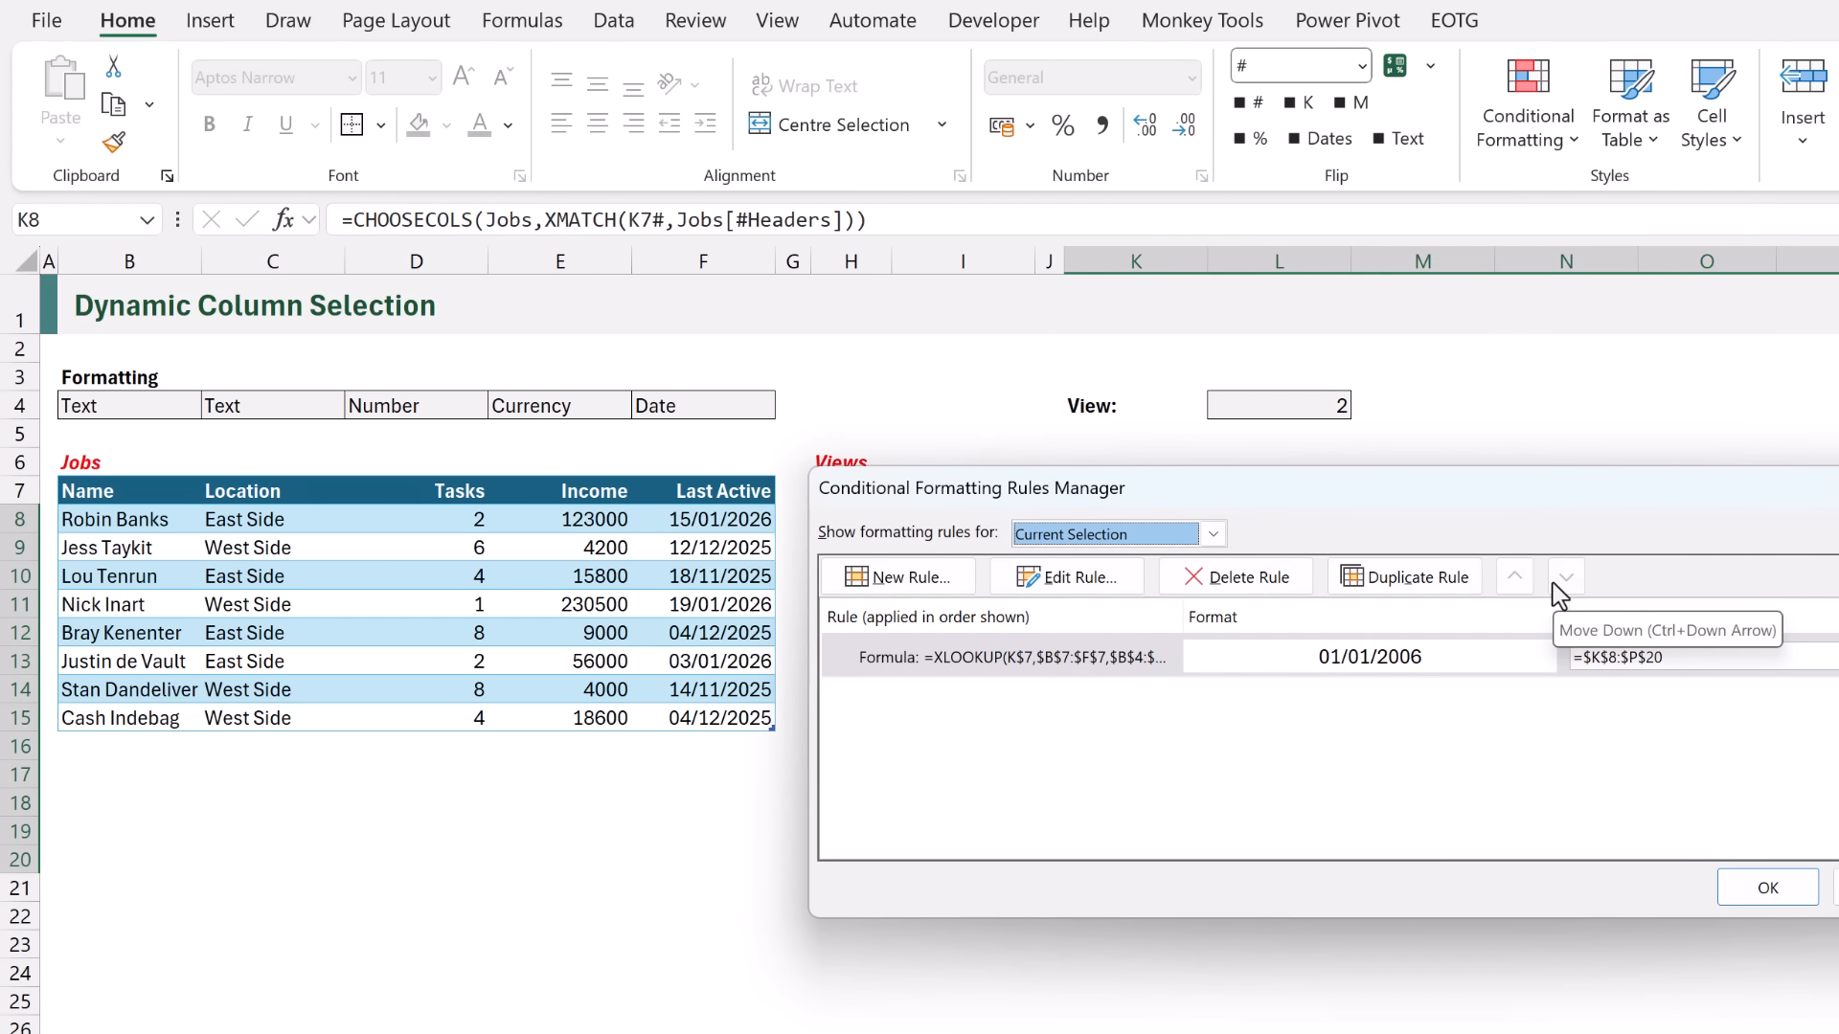
pyautogui.moveTo(1559, 494); pyautogui.dragTo(877, 785)
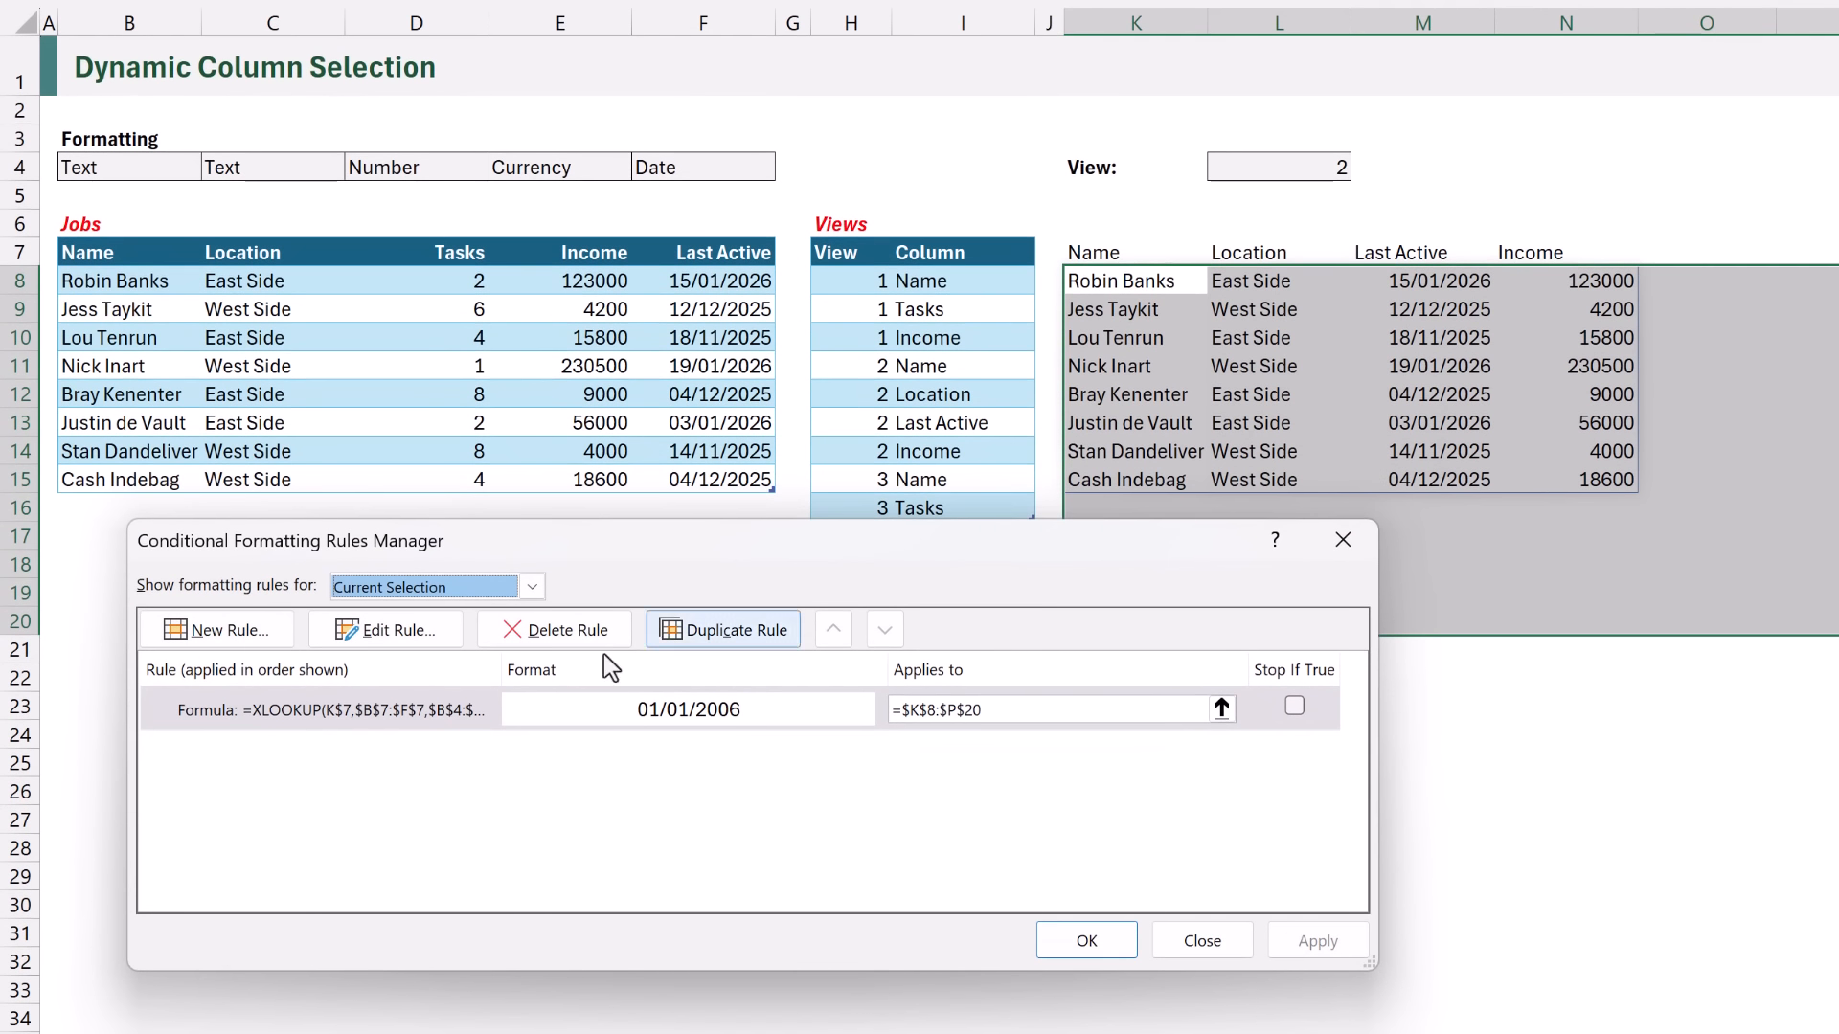
pyautogui.click(383, 710)
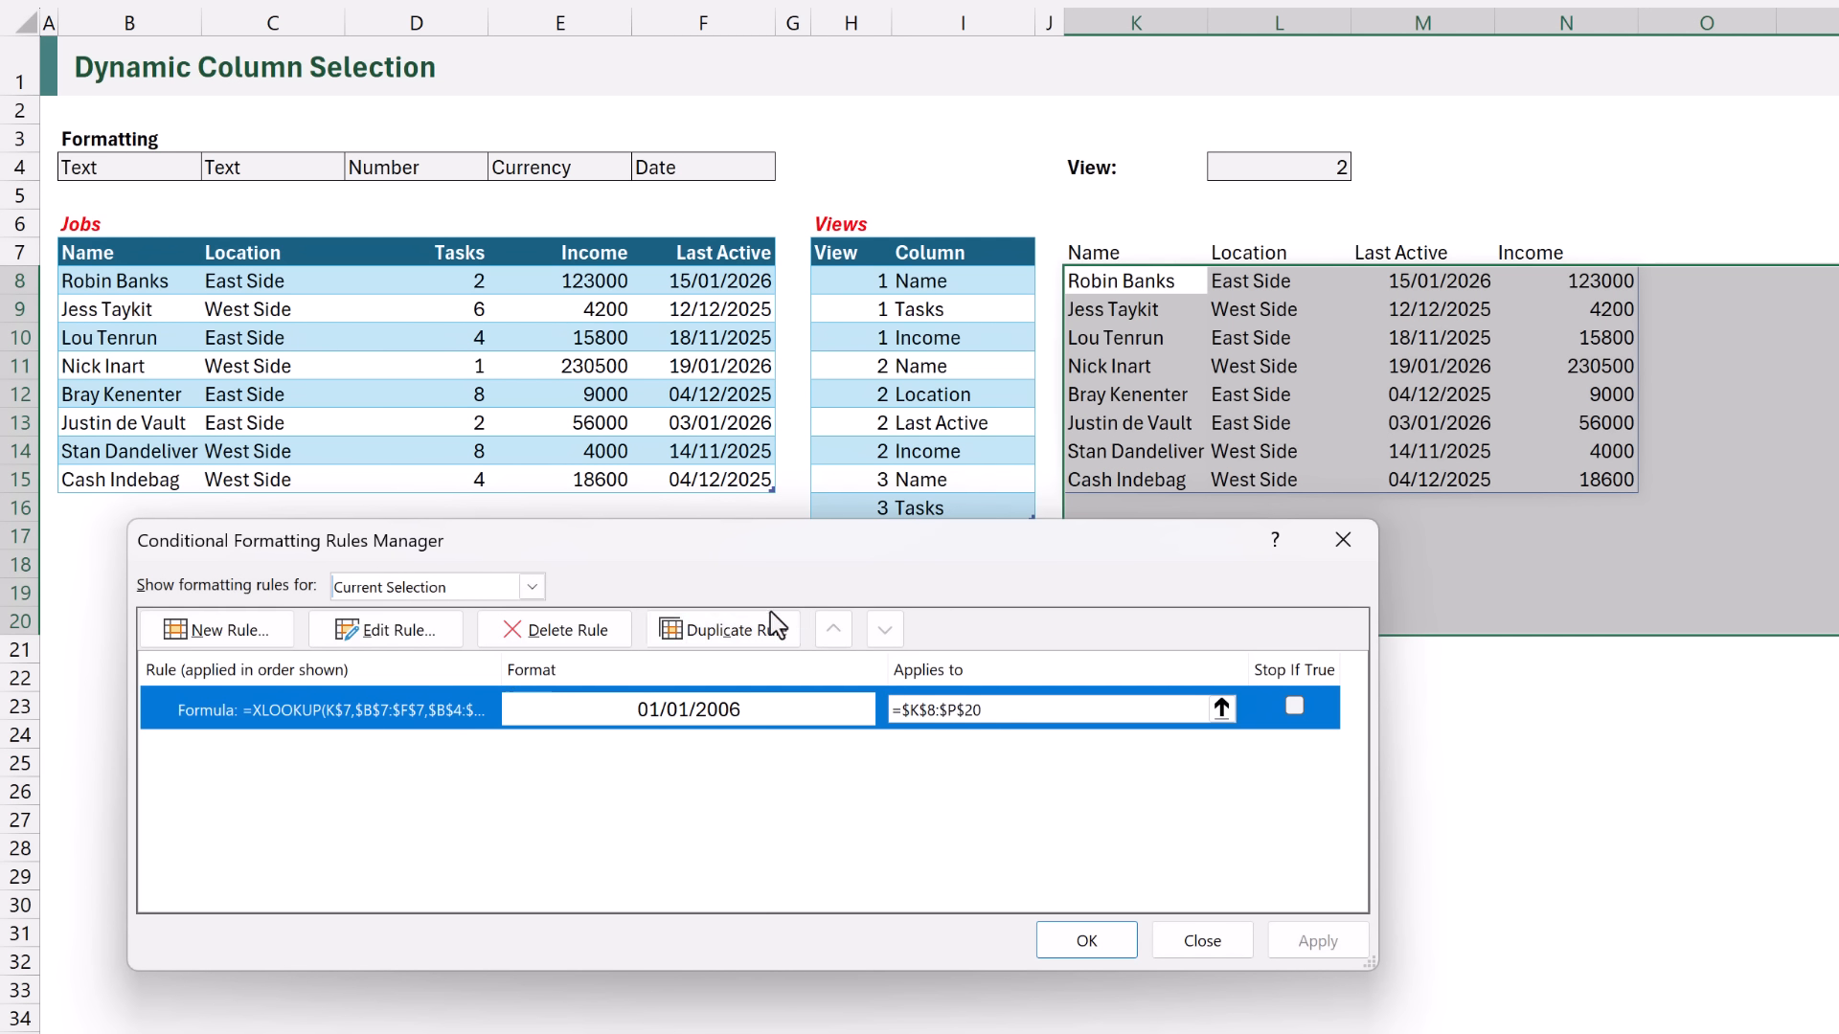
pyautogui.click(744, 629)
# - Edit the duplicated rule so its formula compares the XLOOKUP result with "Currency"
pyautogui.click(402, 632)
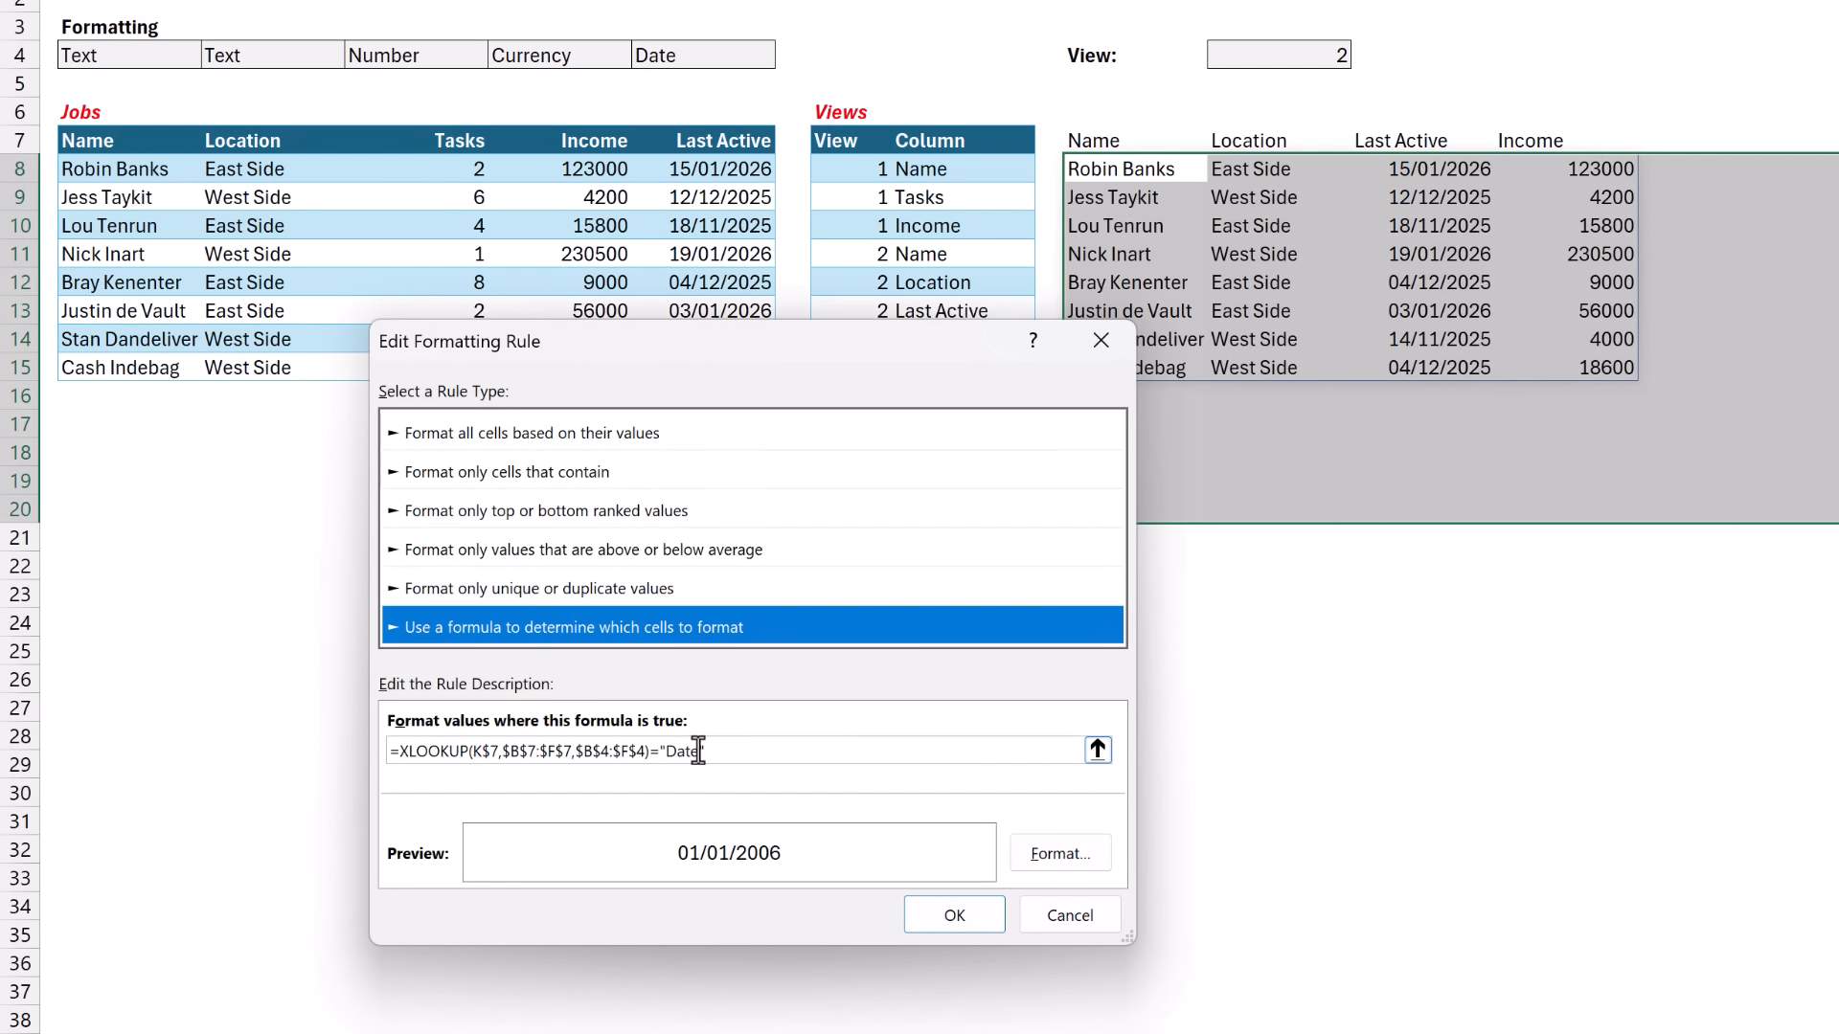
pyautogui.click(702, 751)
pyautogui.press('BackSpace')
pyautogui.press('BackSpace')
pyautogui.press('BackSpace')
pyautogui.press('BackSpace')
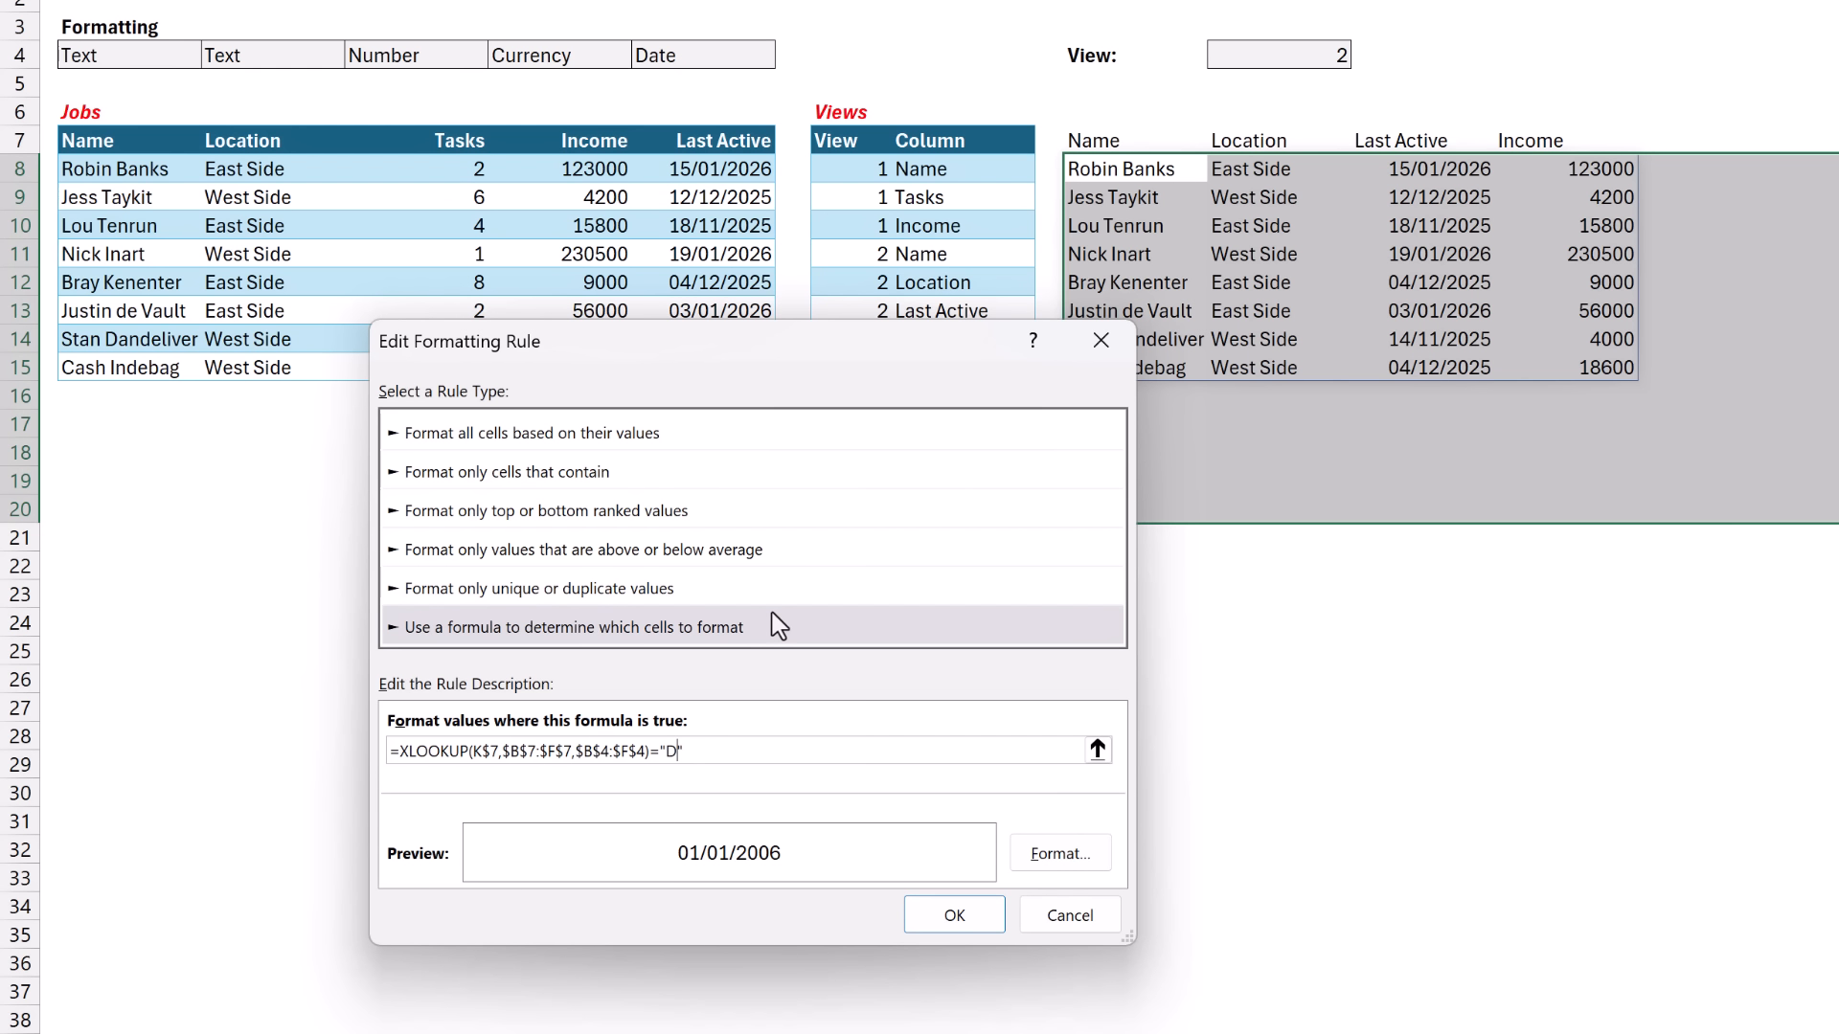
pyautogui.write('Currency')
# - Set the currency rule's custom number format to #,##0 and apply the rules to the report
pyautogui.click(1060, 853)
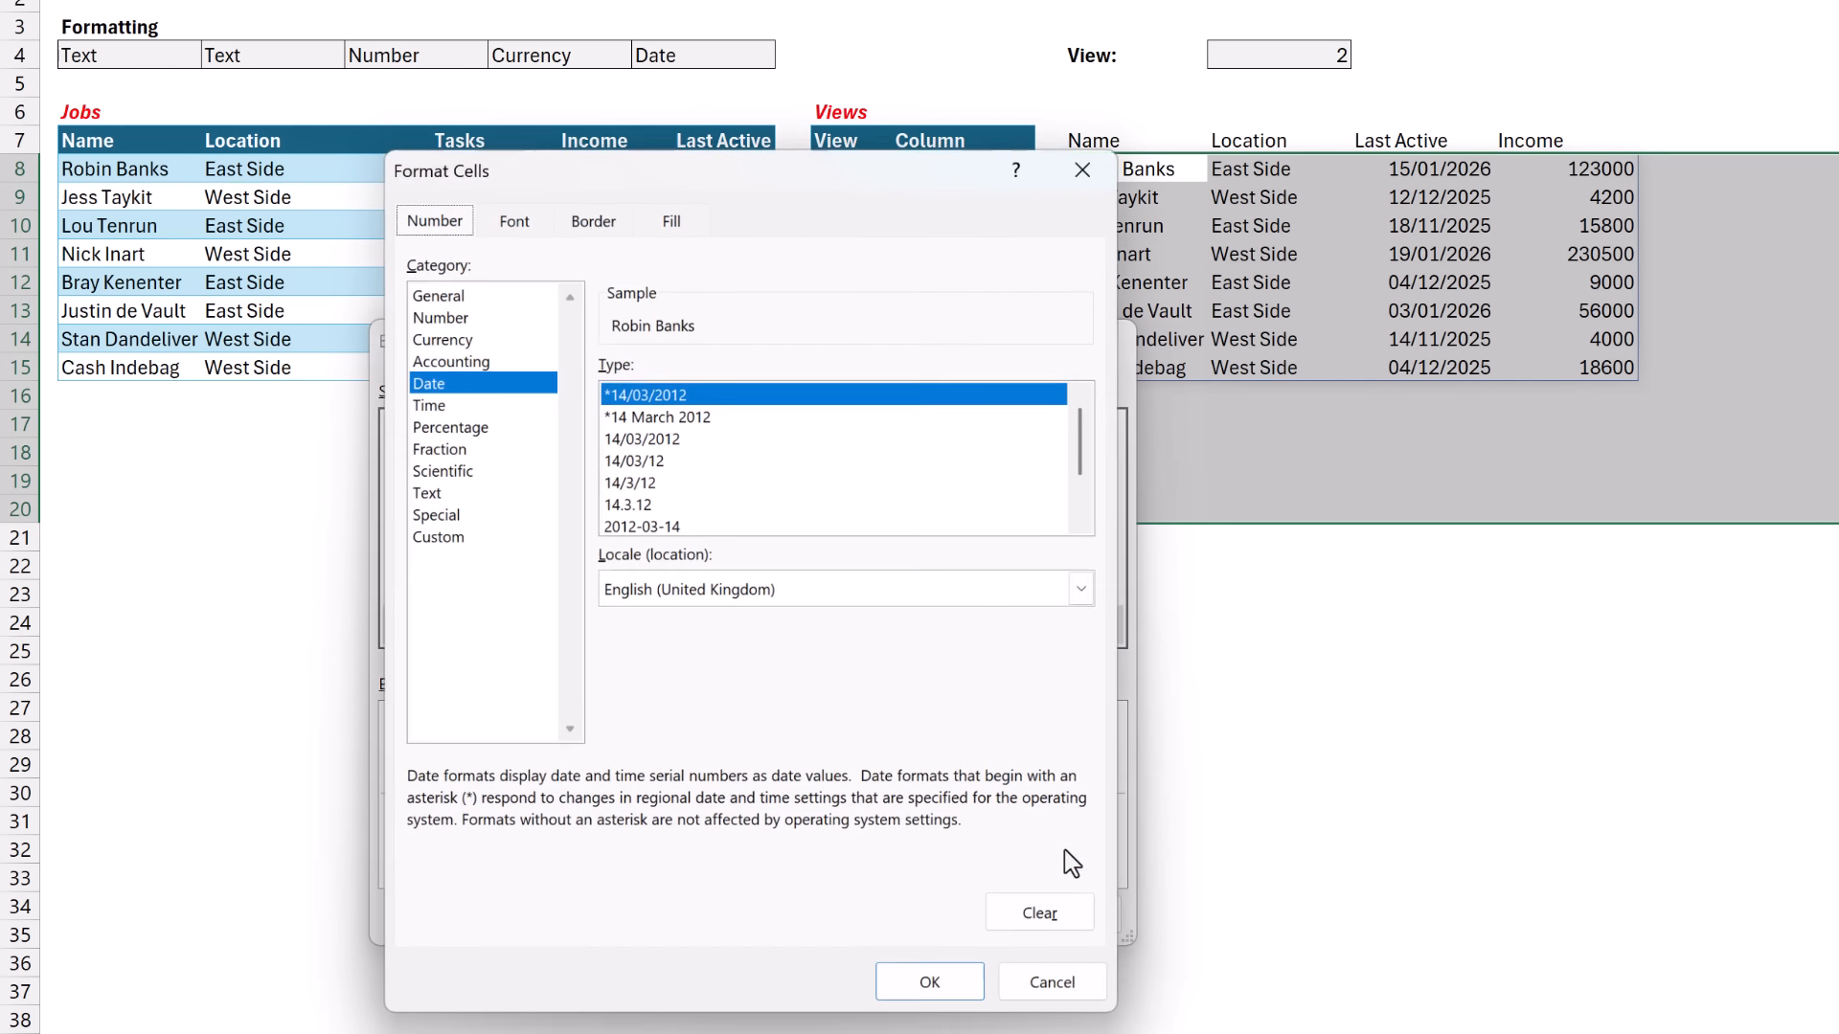
pyautogui.click(461, 537)
pyautogui.moveTo(692, 394); pyautogui.dragTo(563, 401)
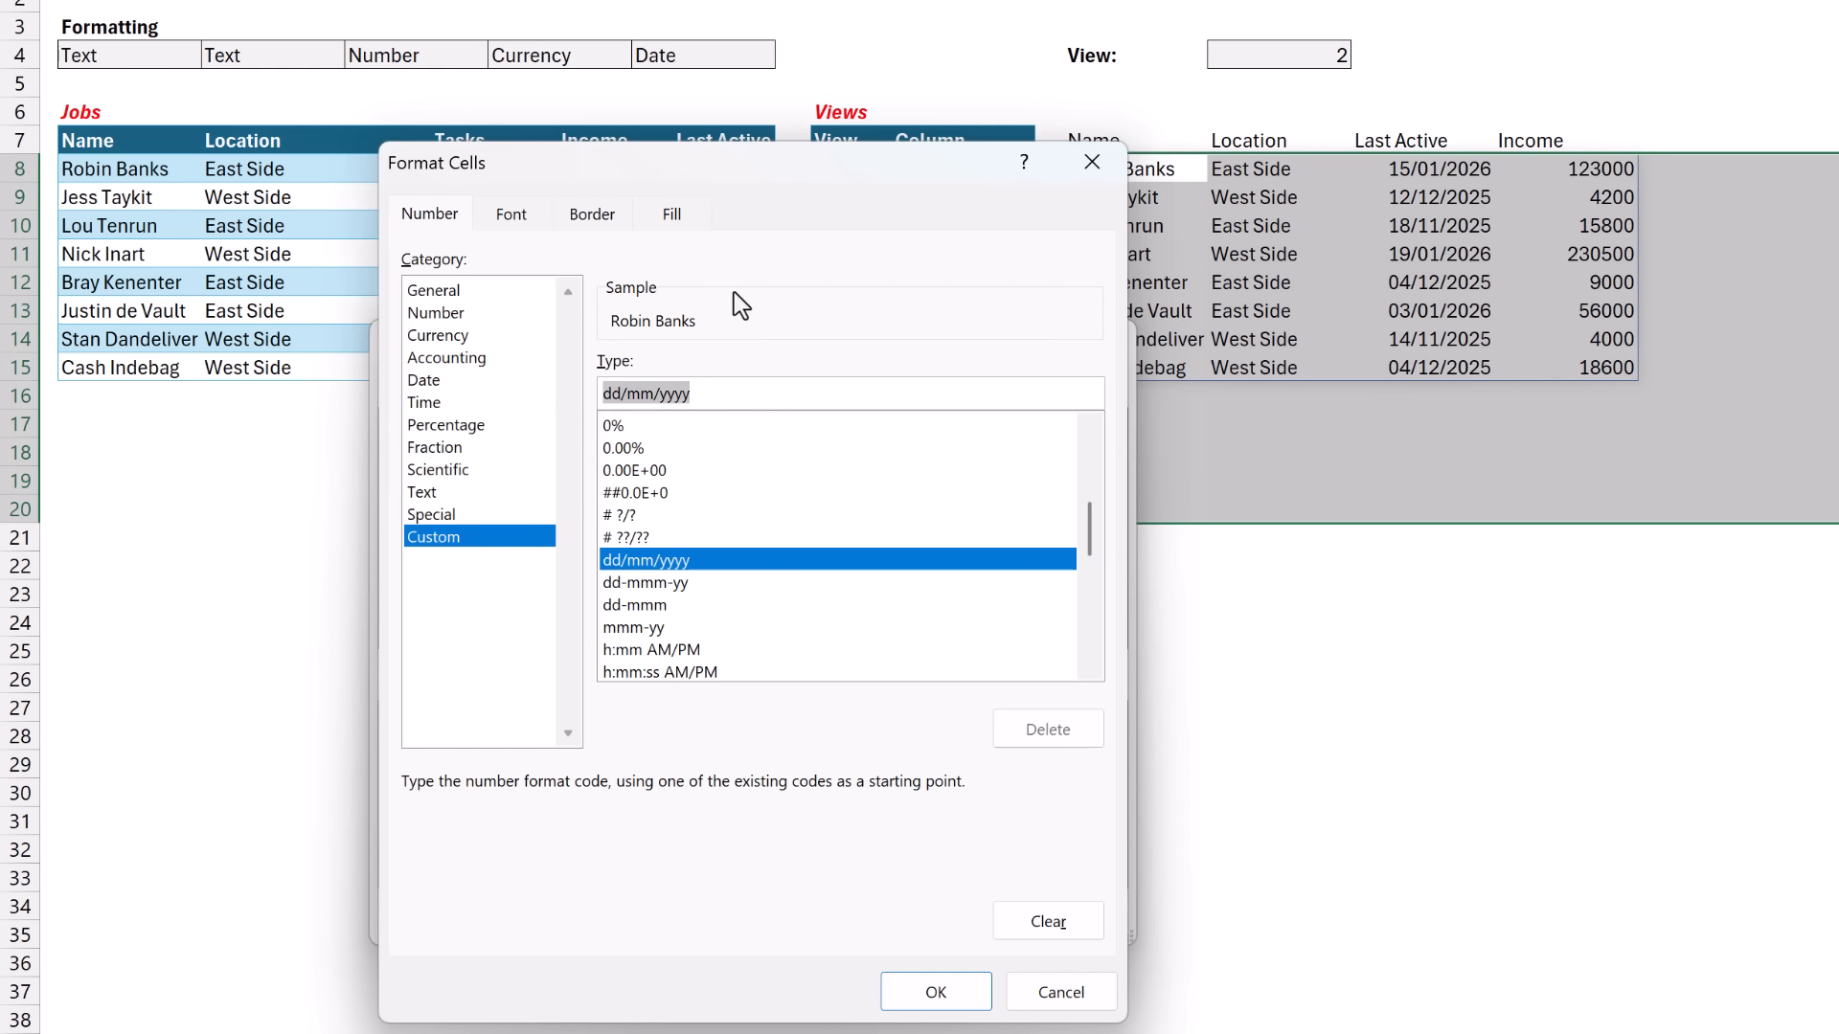
pyautogui.write('#,')
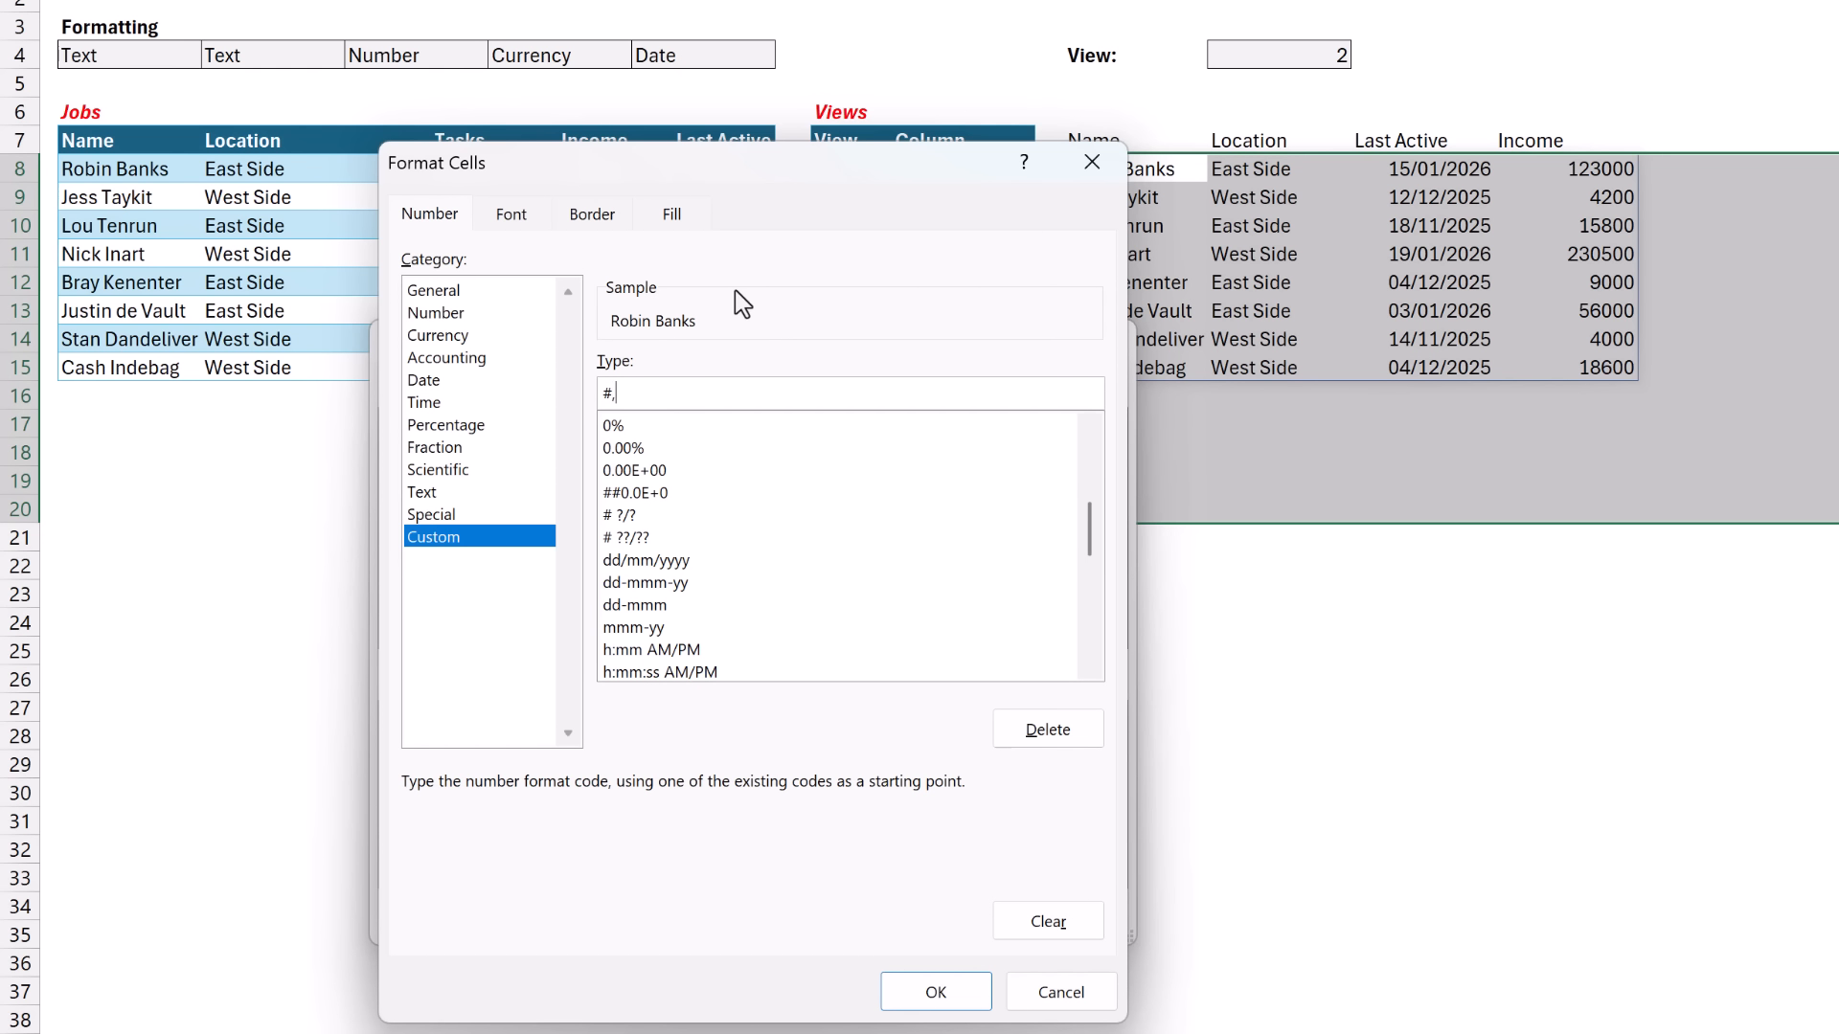
pyautogui.write('##0')
pyautogui.click(935, 992)
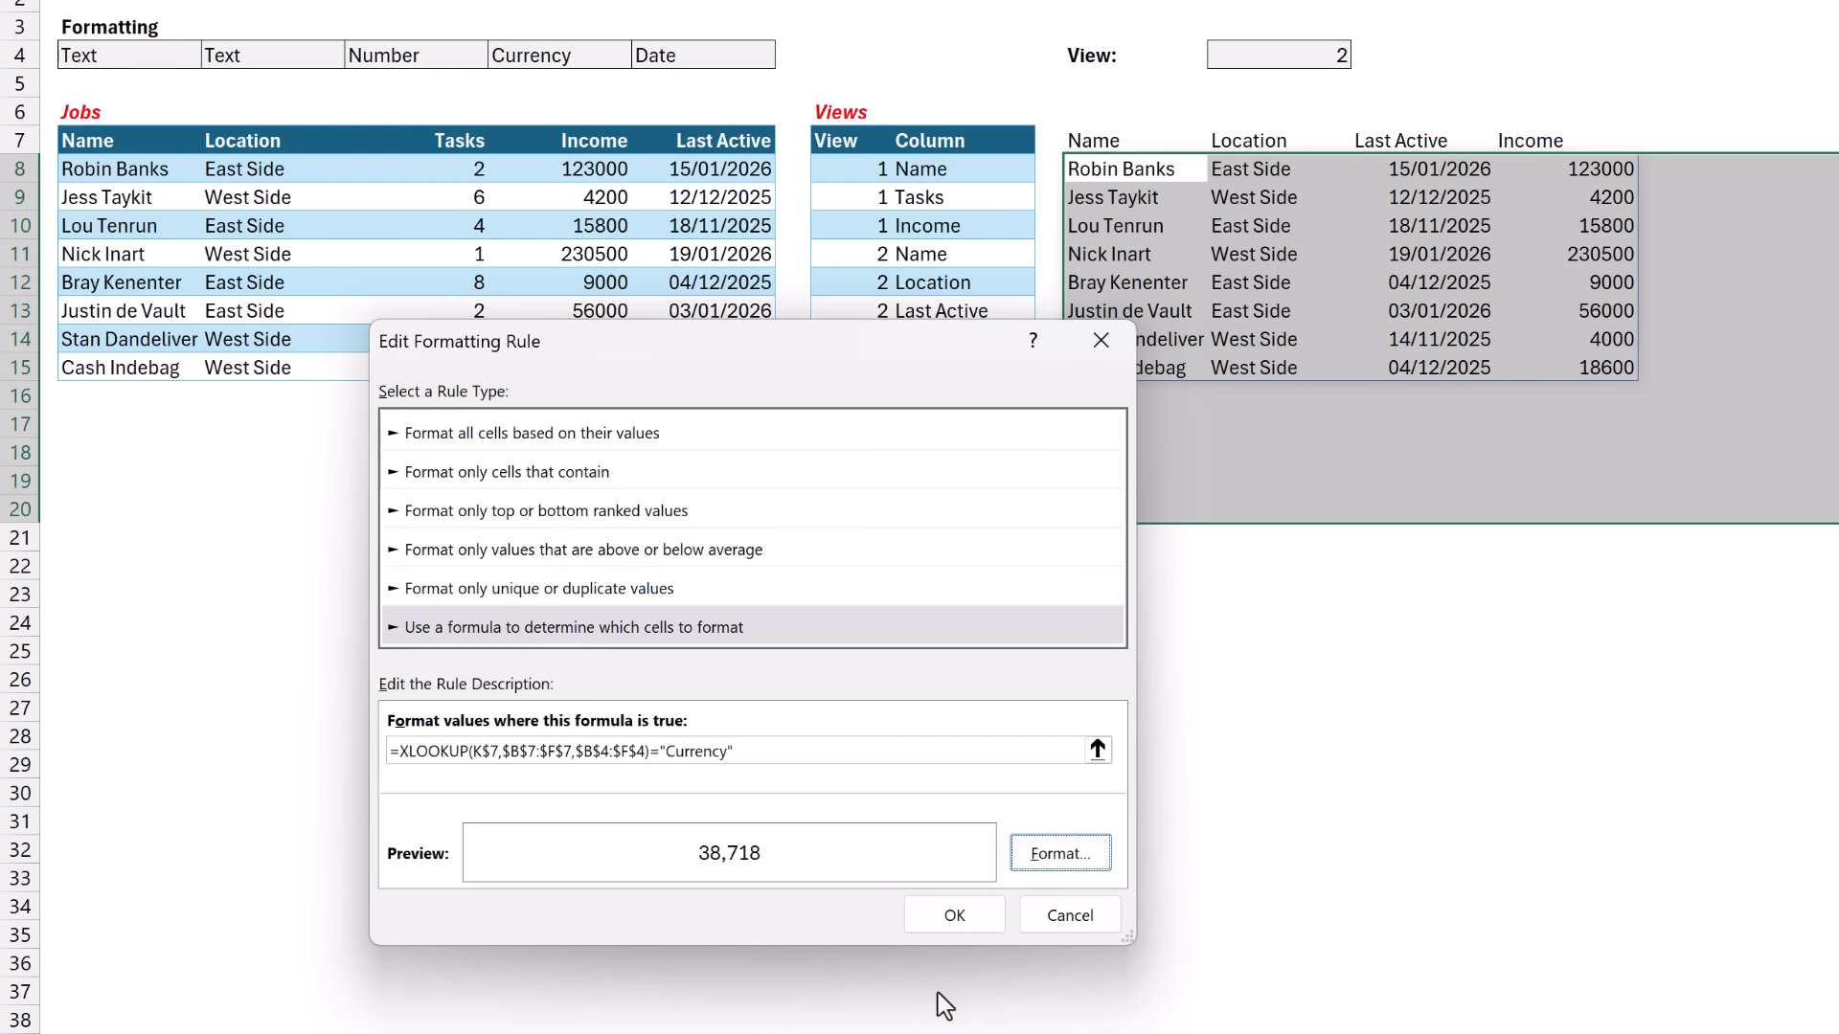
pyautogui.click(955, 917)
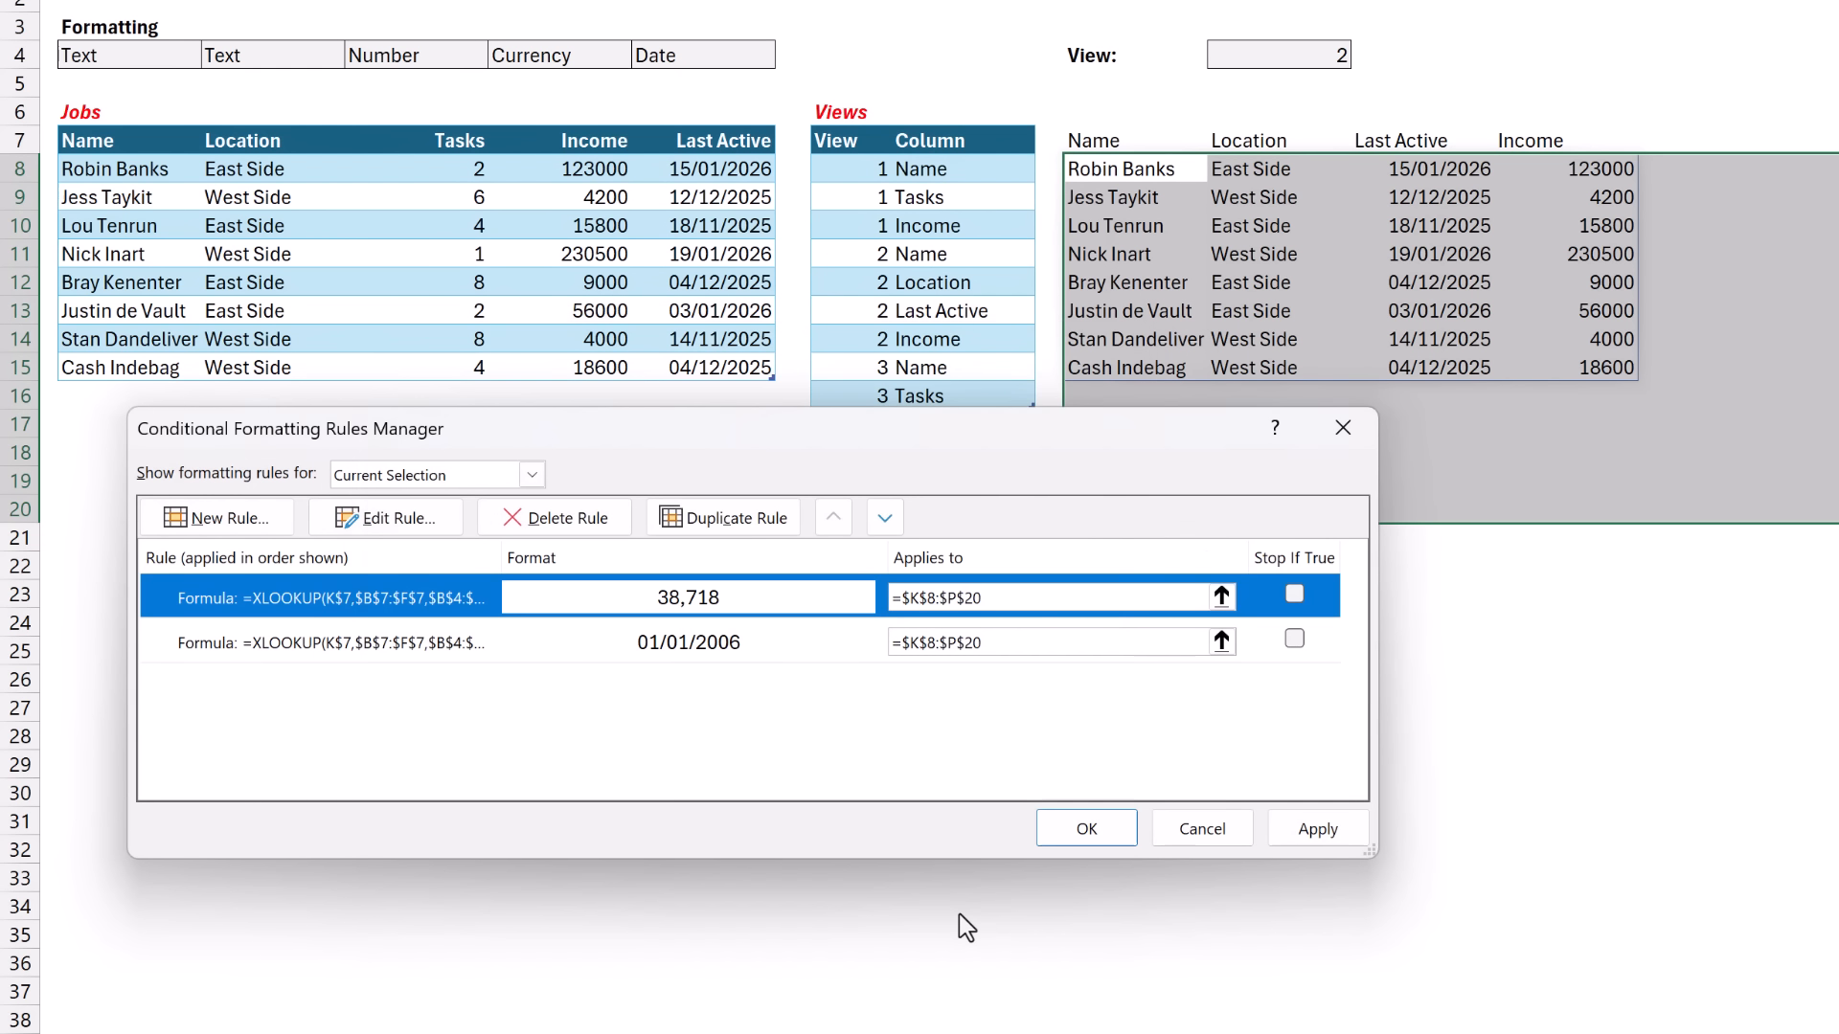
pyautogui.click(1125, 825)
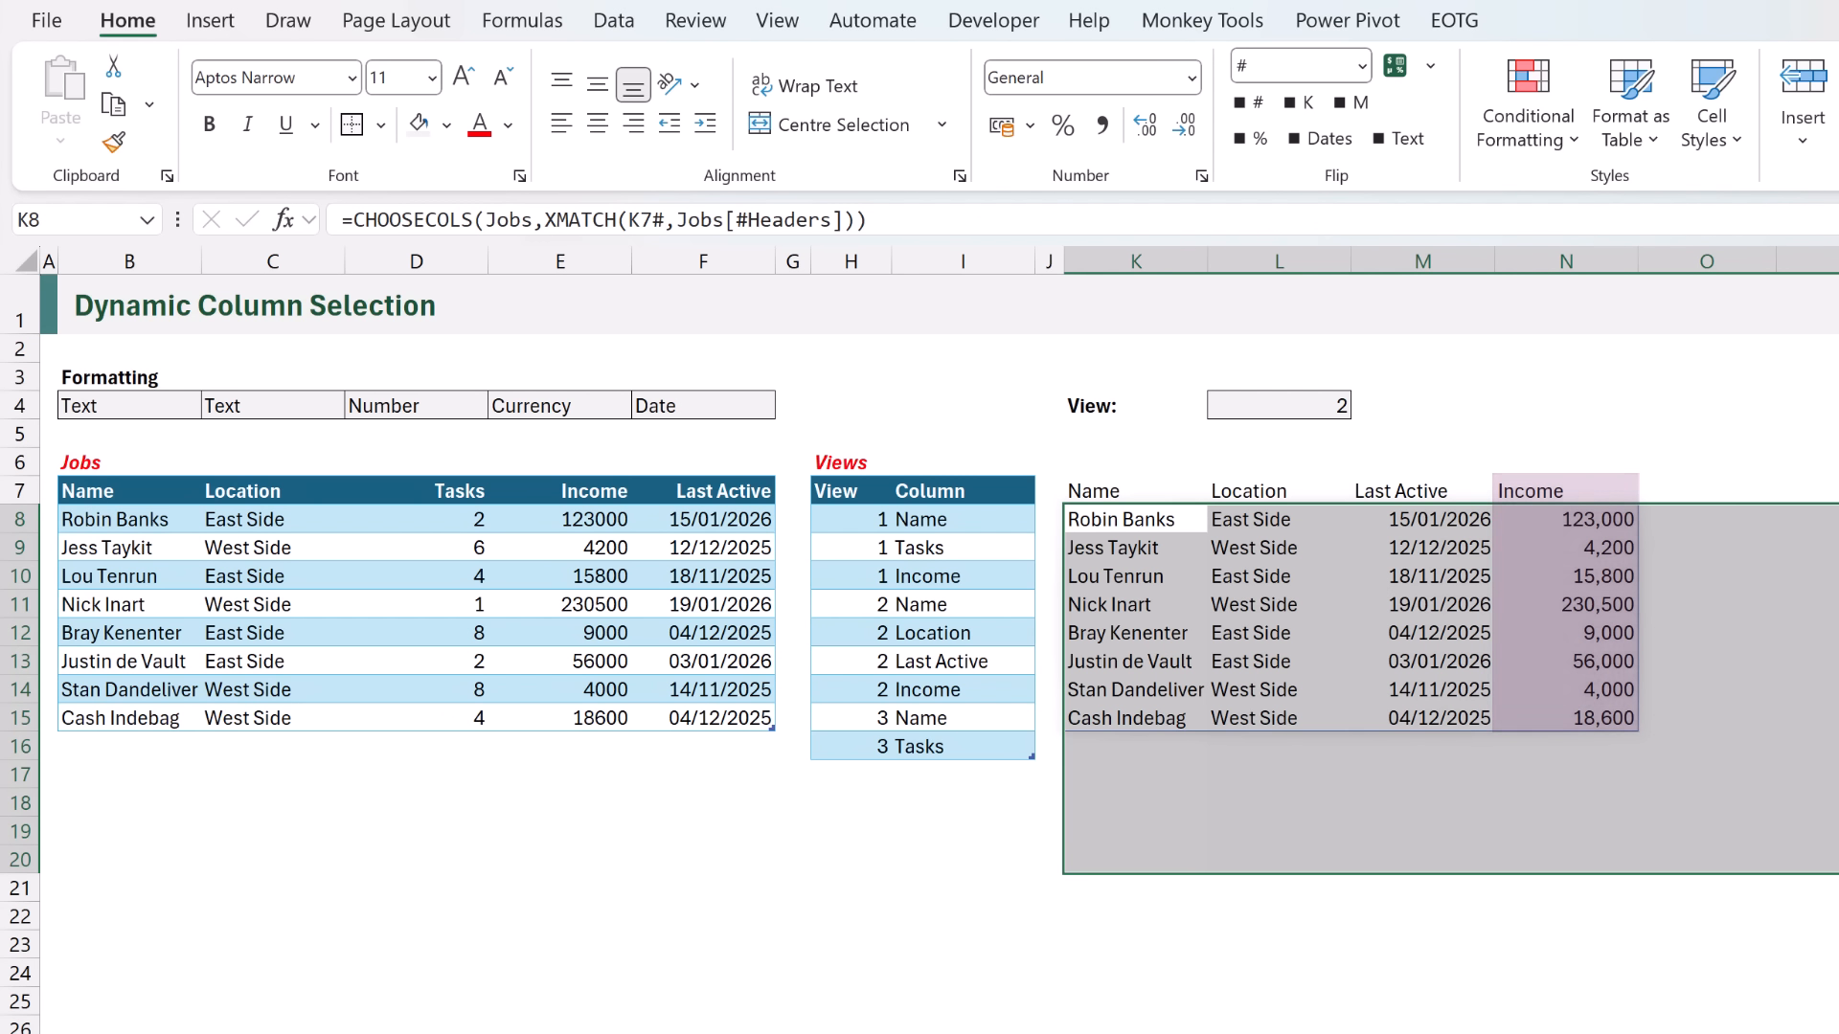
# - Test the conditional formats by changing the View number in L4 to 1 and back to 2
pyautogui.click(1272, 406)
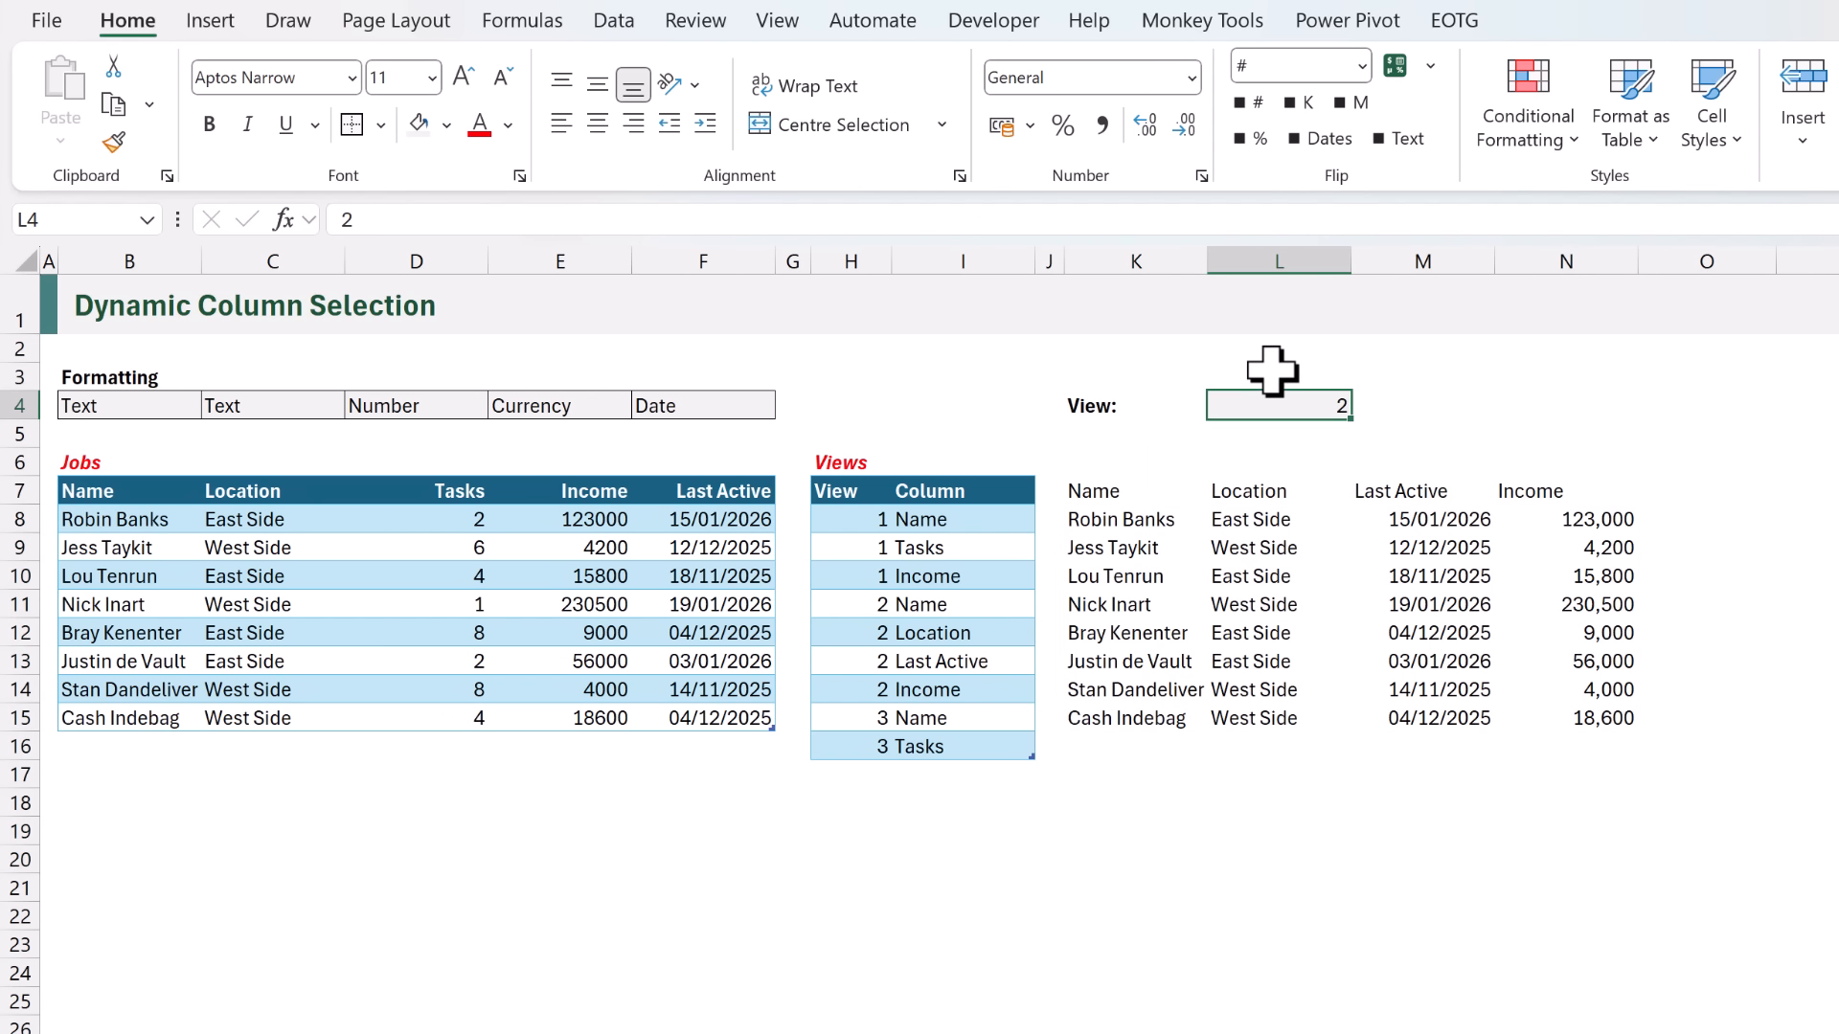
pyautogui.write('1')
pyautogui.hotkey('ctrl', 'Return')
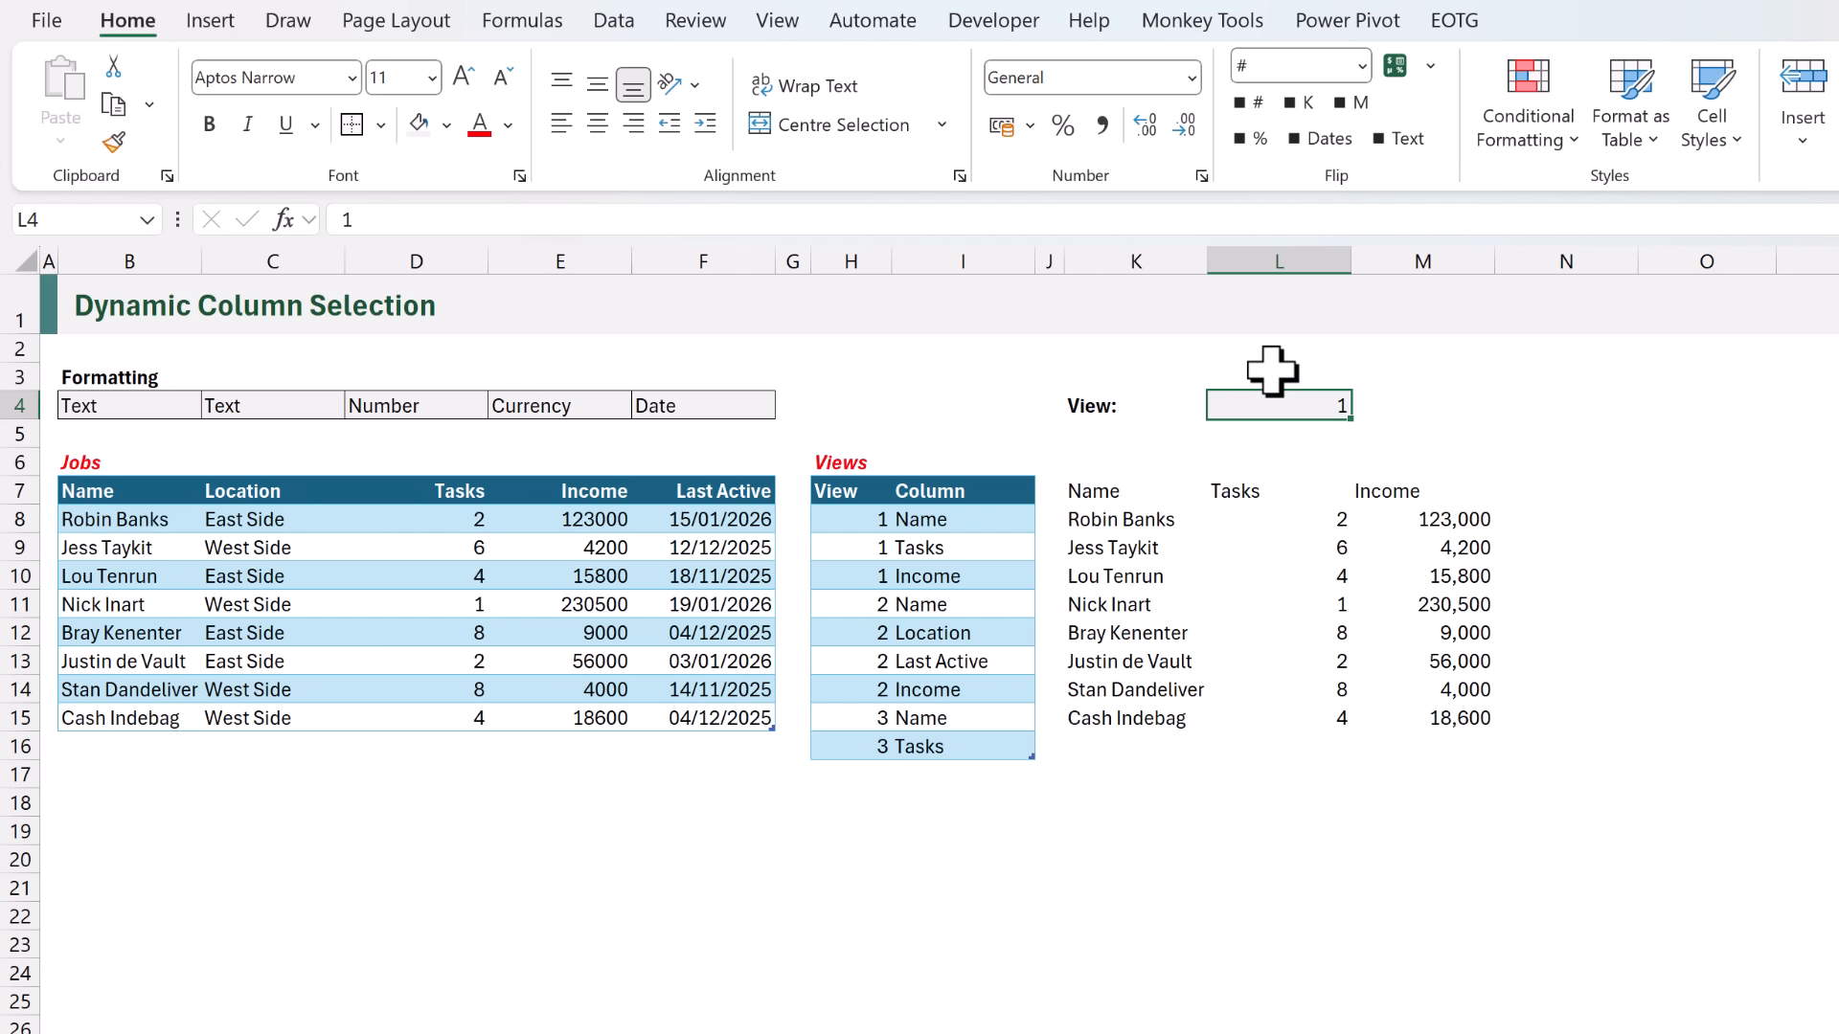
pyautogui.write('2')
pyautogui.hotkey('ctrl', 'Return')
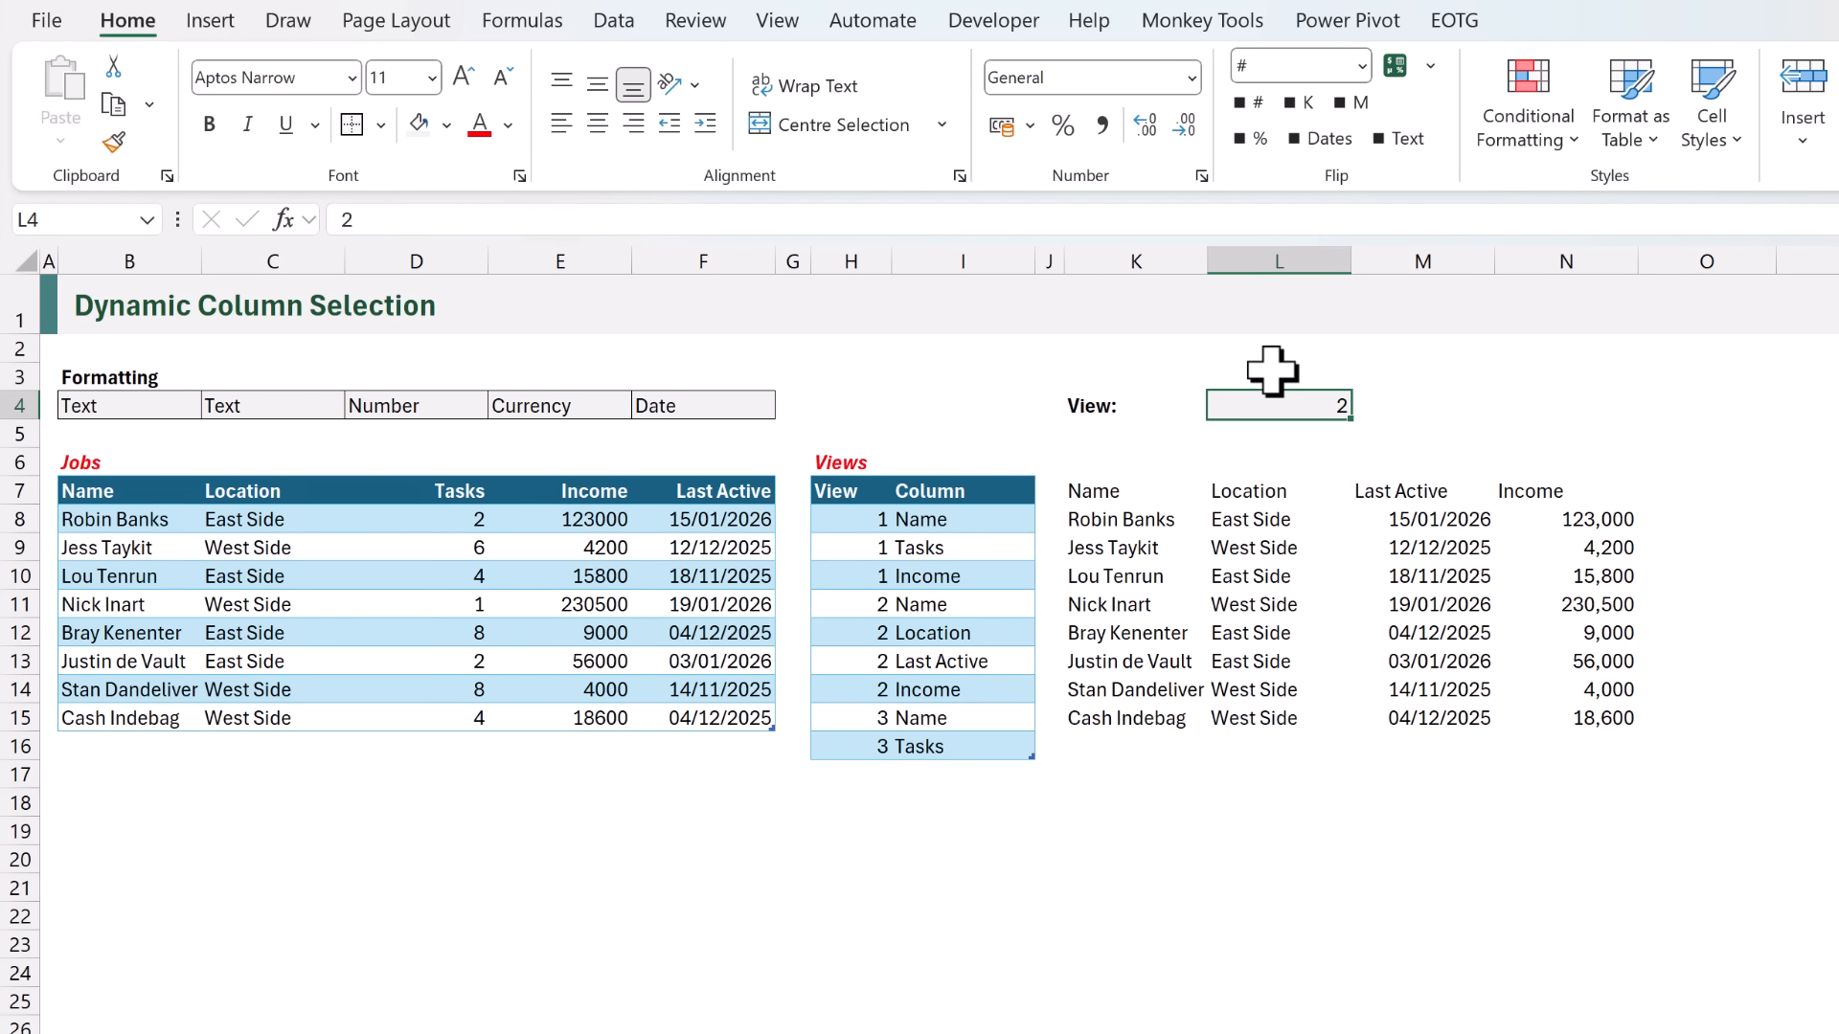
# - Create a formula-based conditional formatting rule for header cells K7:P7 using =NOT(ISBLANK(K$7))
pyautogui.moveTo(986, 443); pyautogui.dragTo(1598, 443)
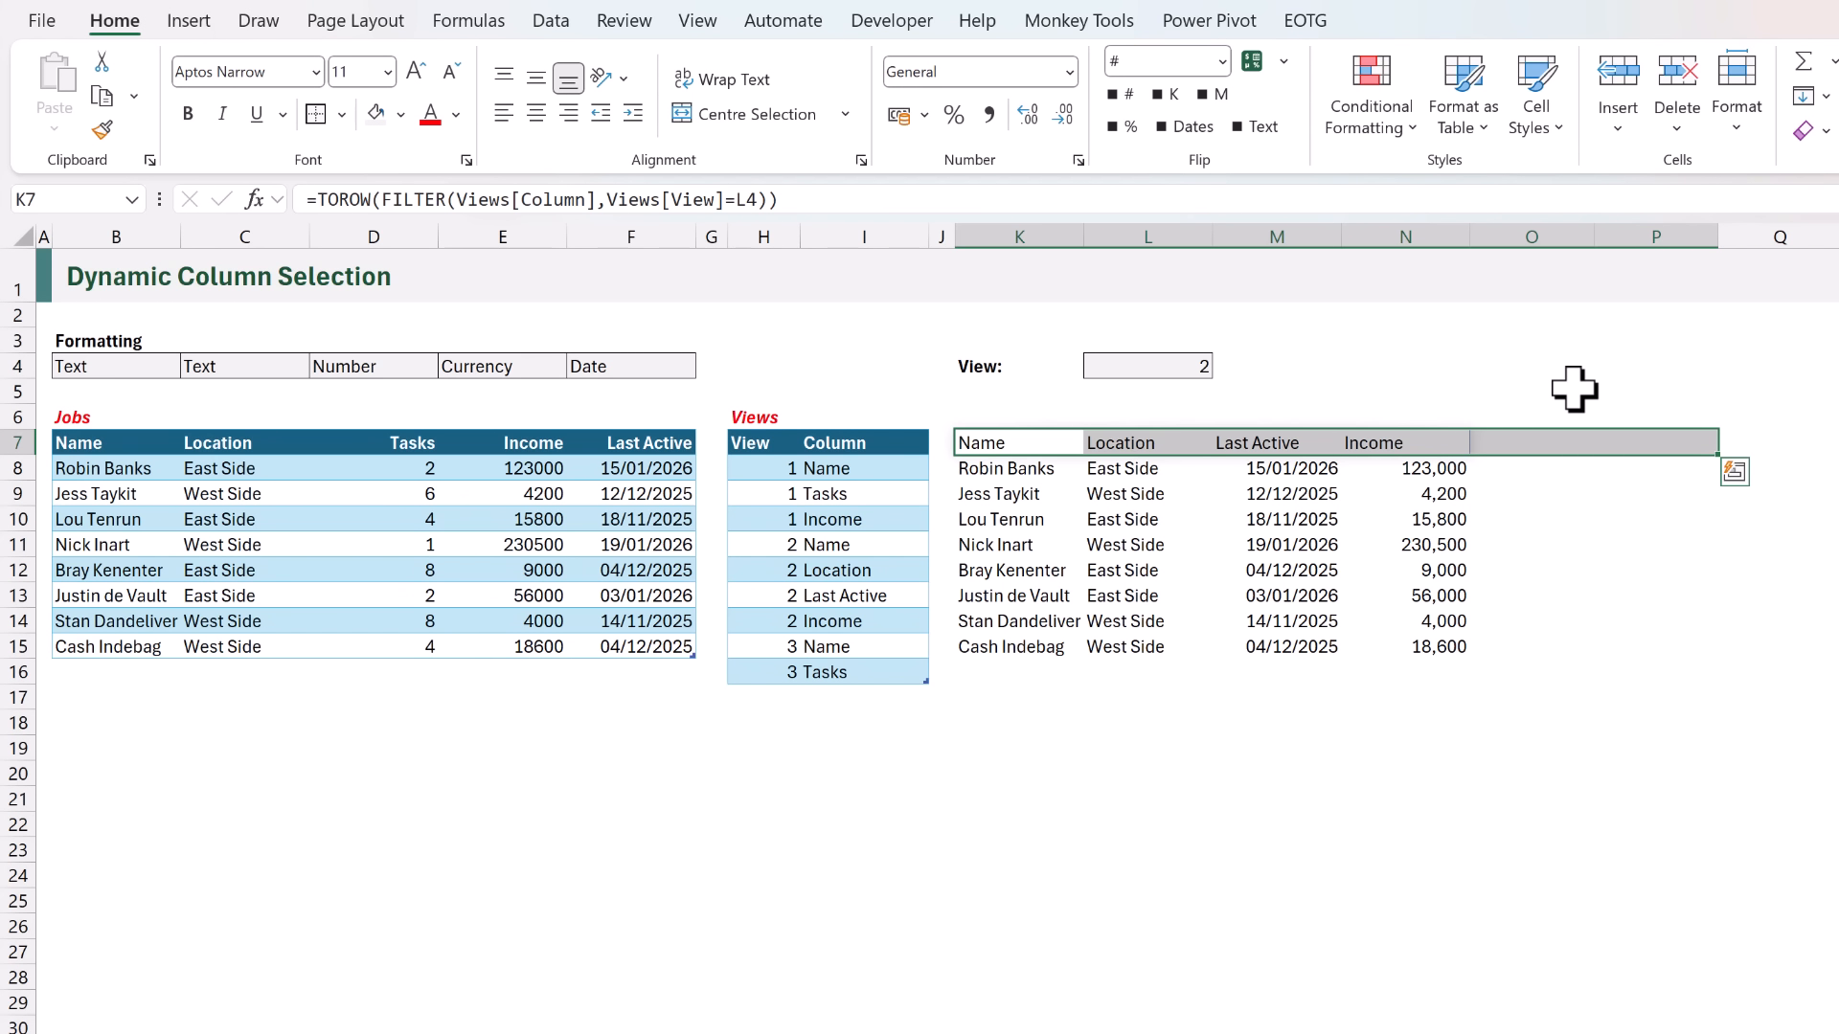
pyautogui.click(1403, 134)
pyautogui.click(1412, 459)
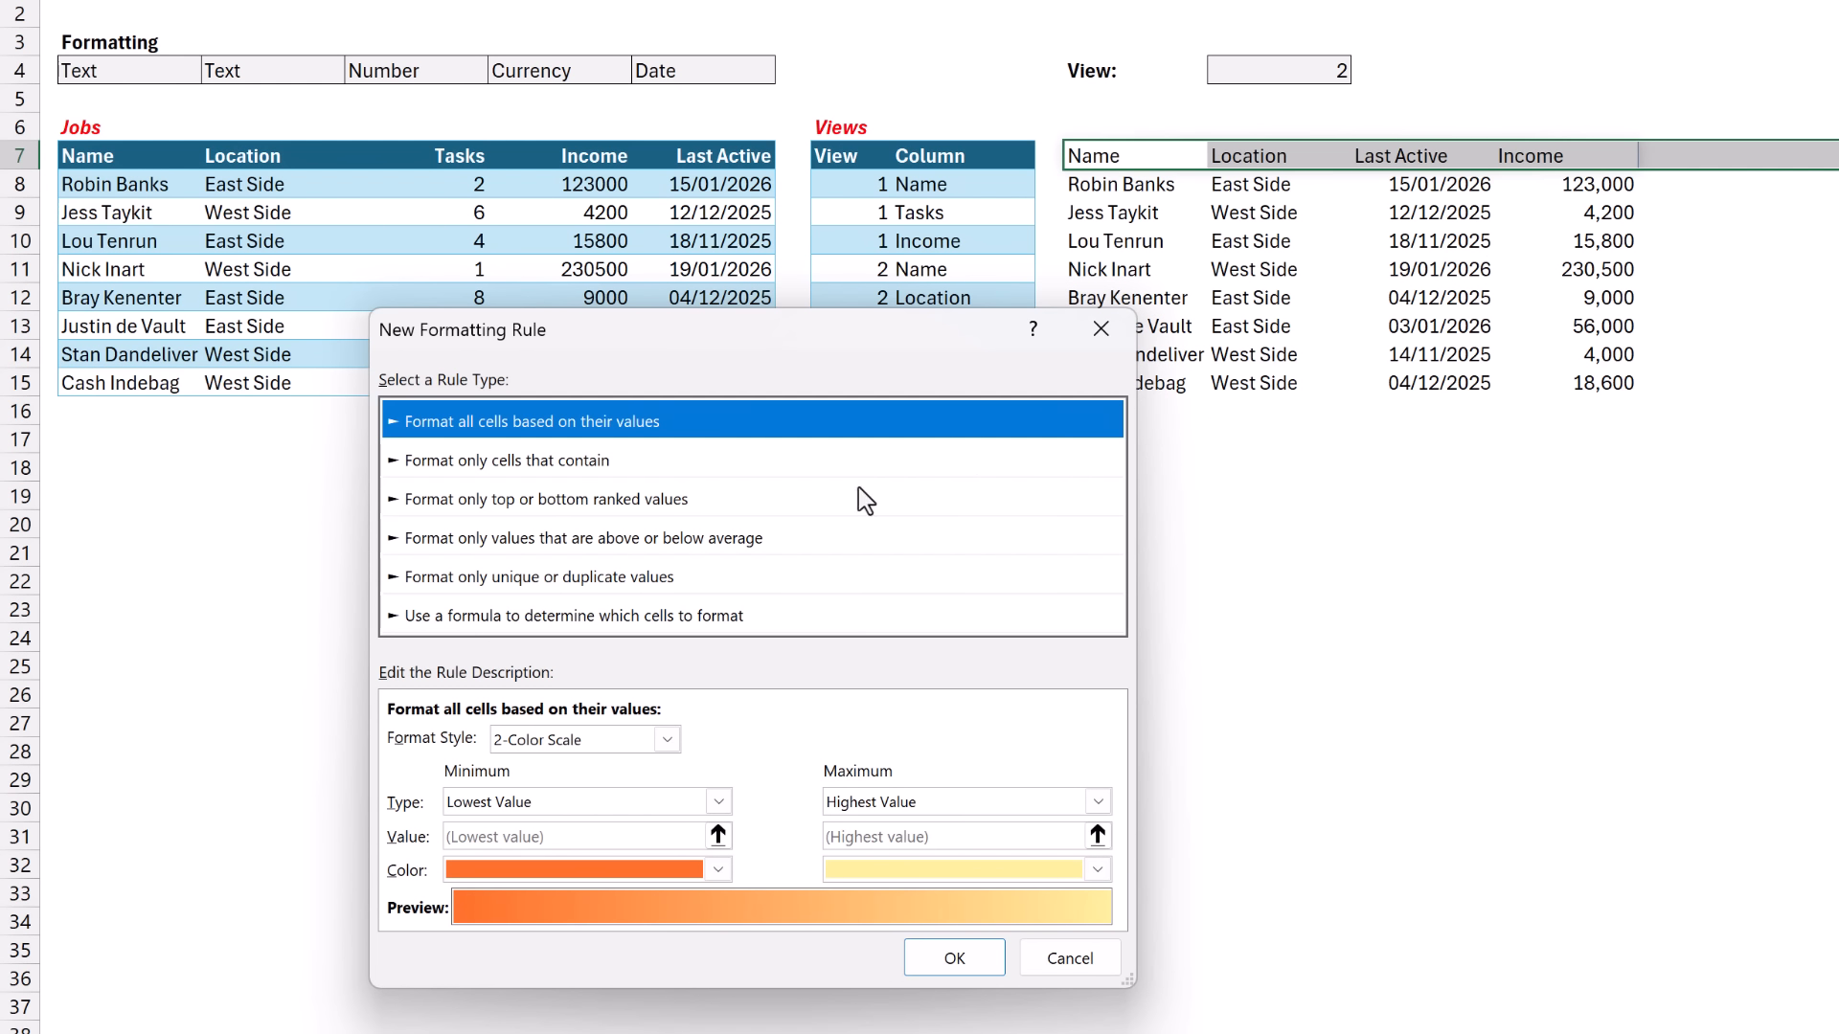
pyautogui.click(398, 616)
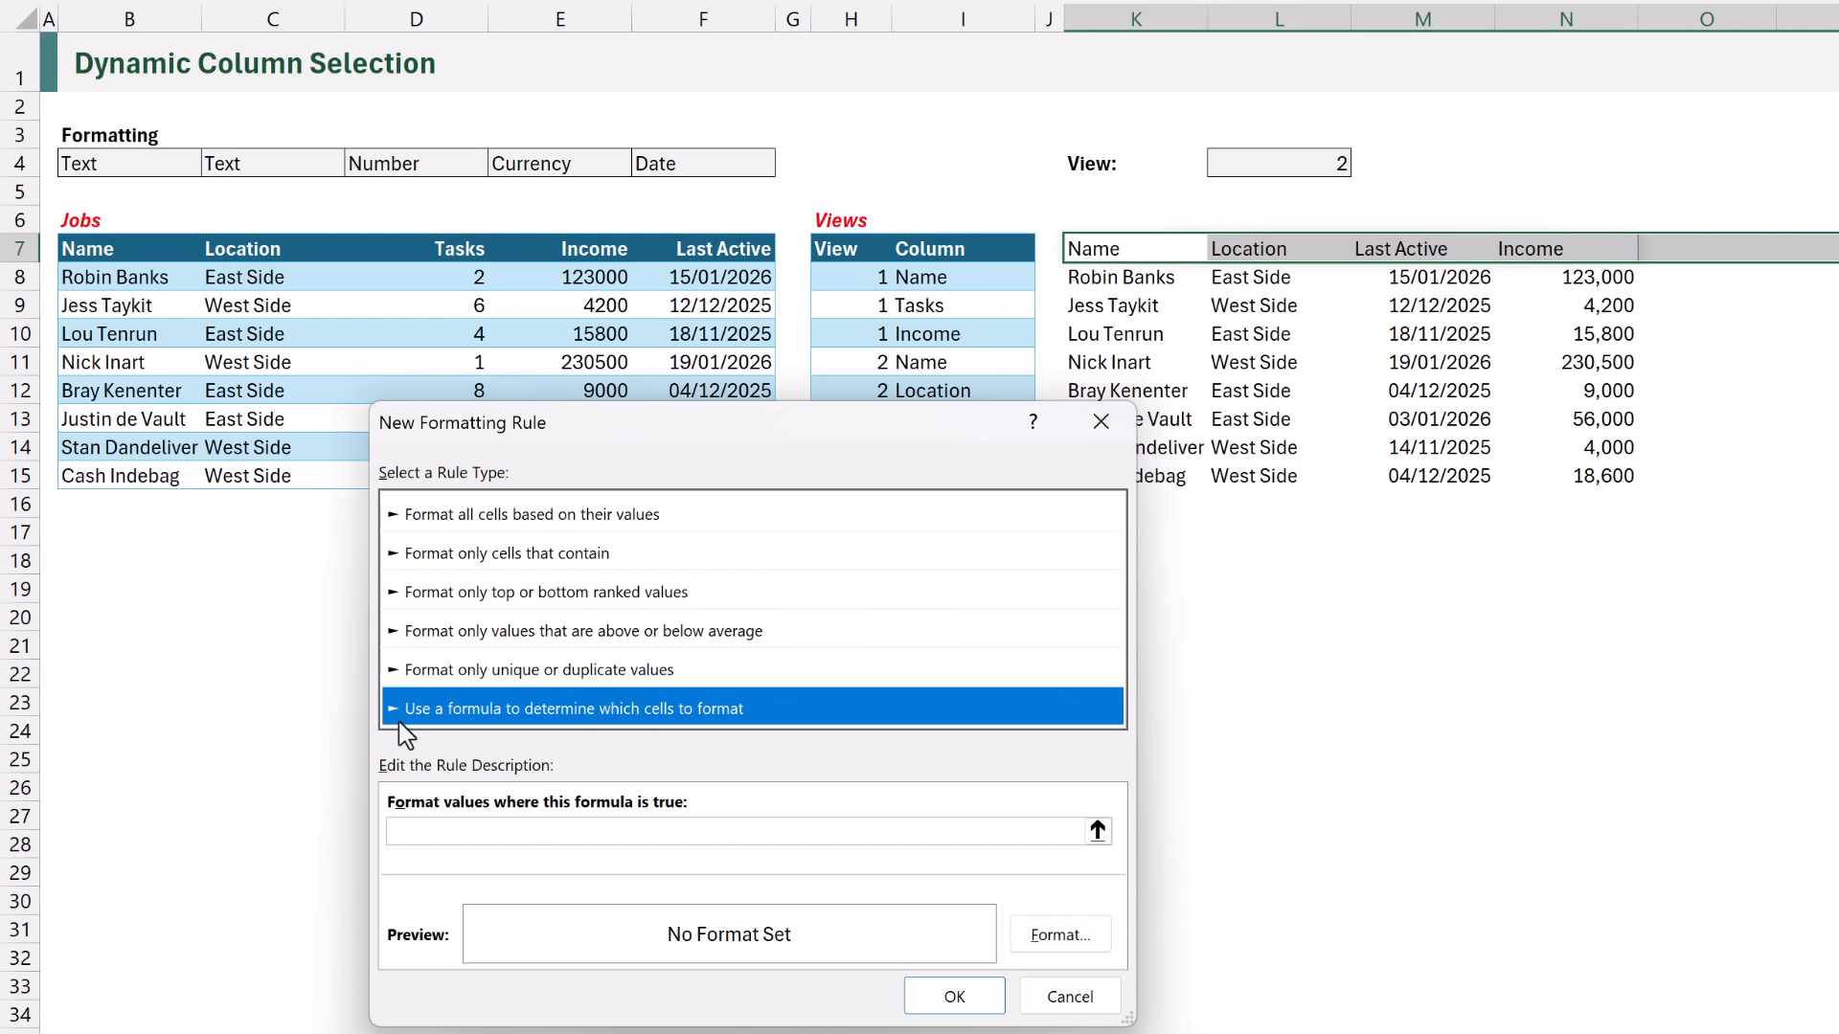
pyautogui.click(411, 831)
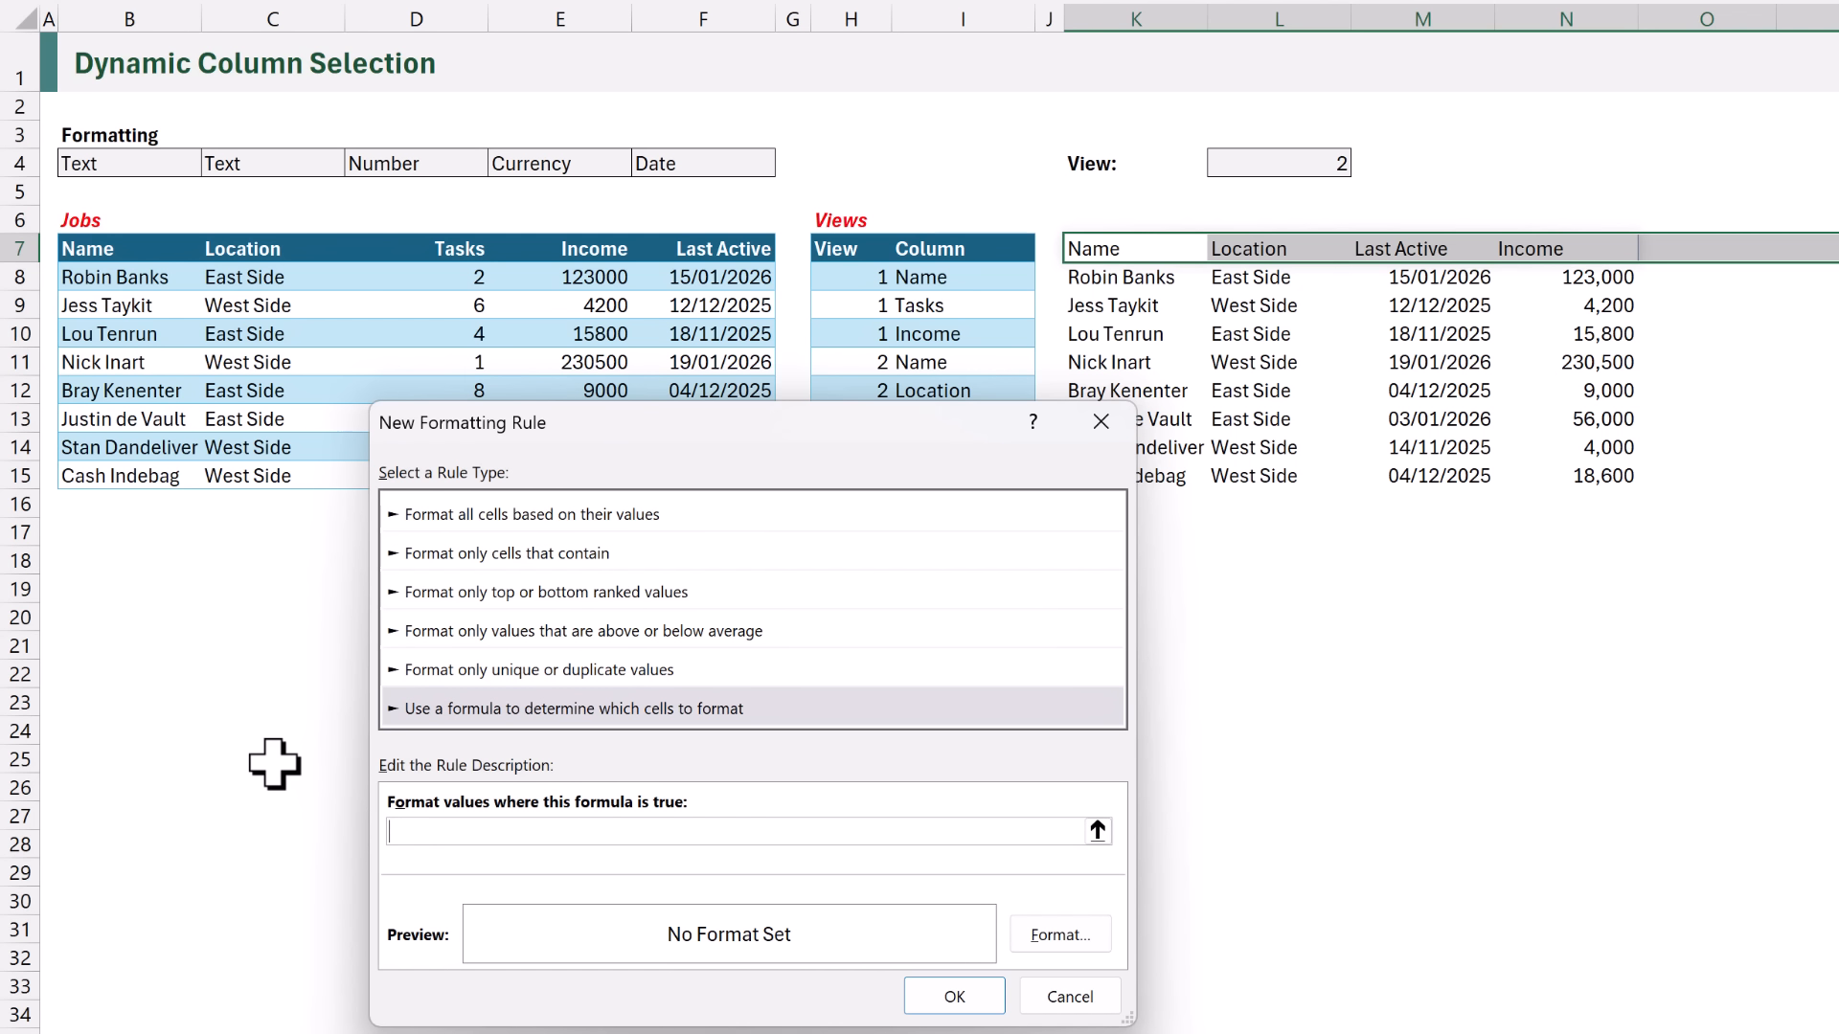
pyautogui.write('=NOT(ISBLANK(')
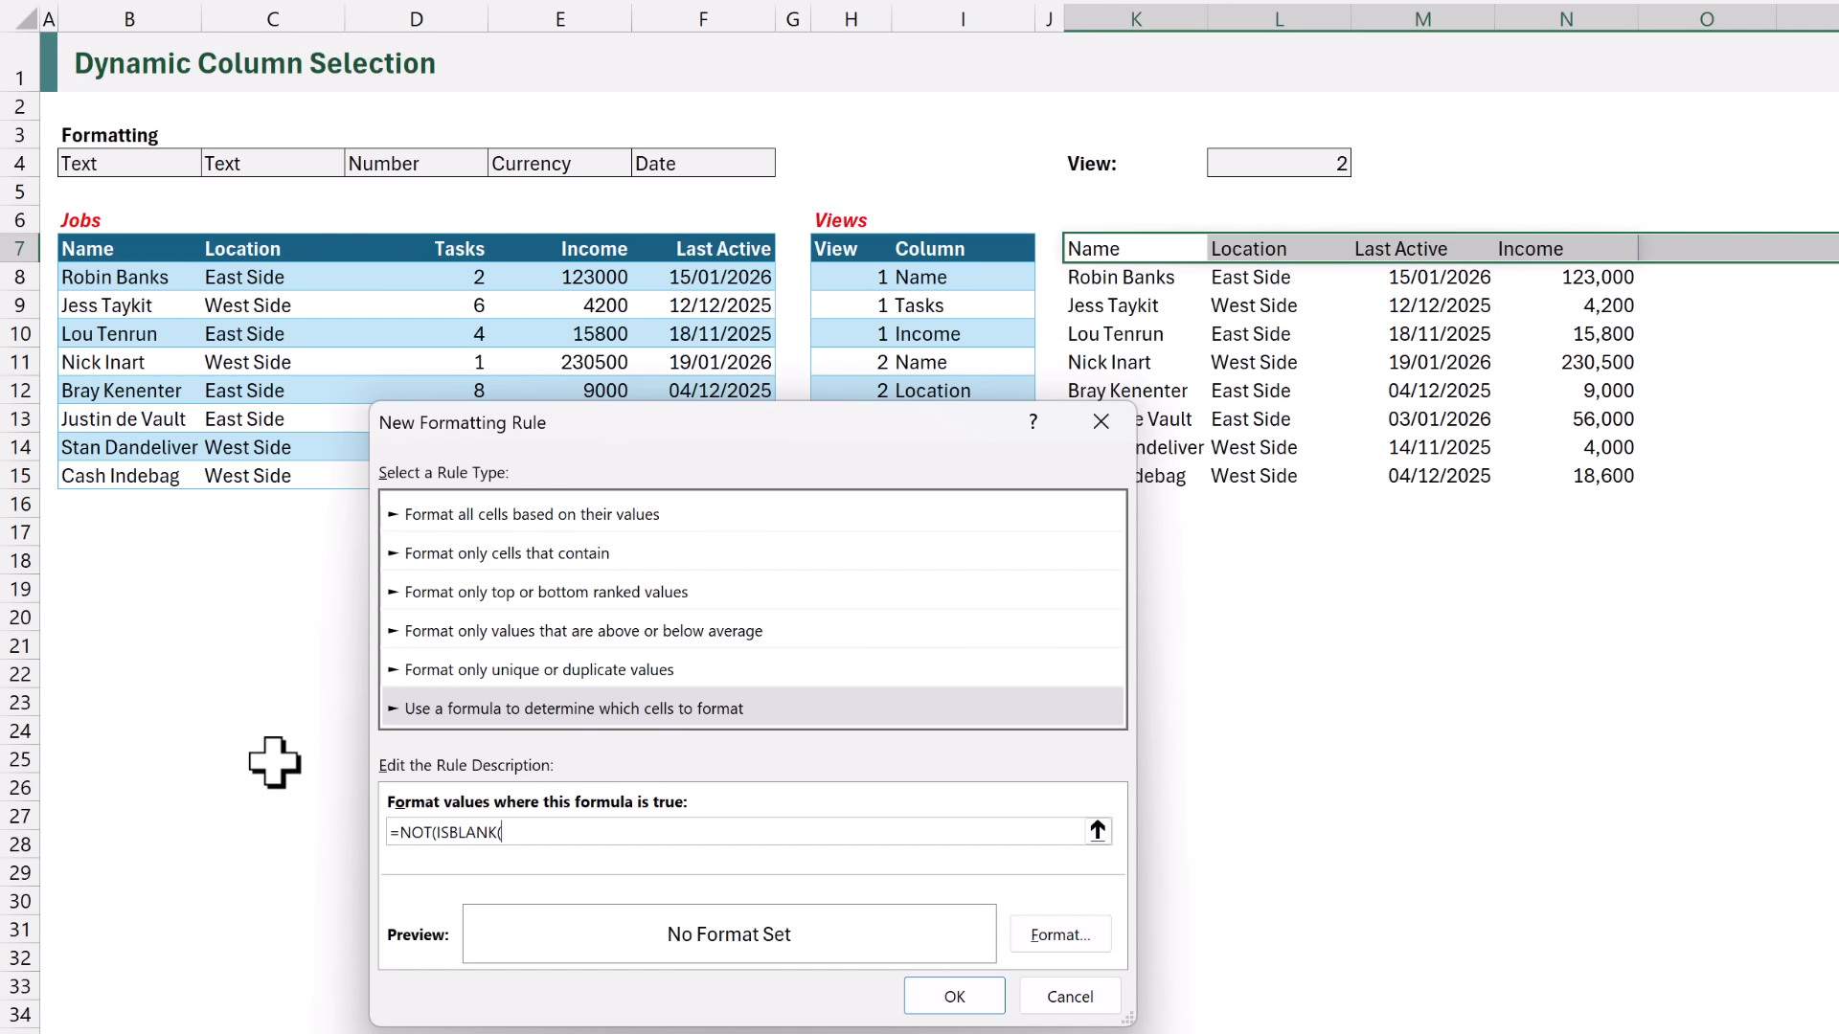
pyautogui.click(1094, 251)
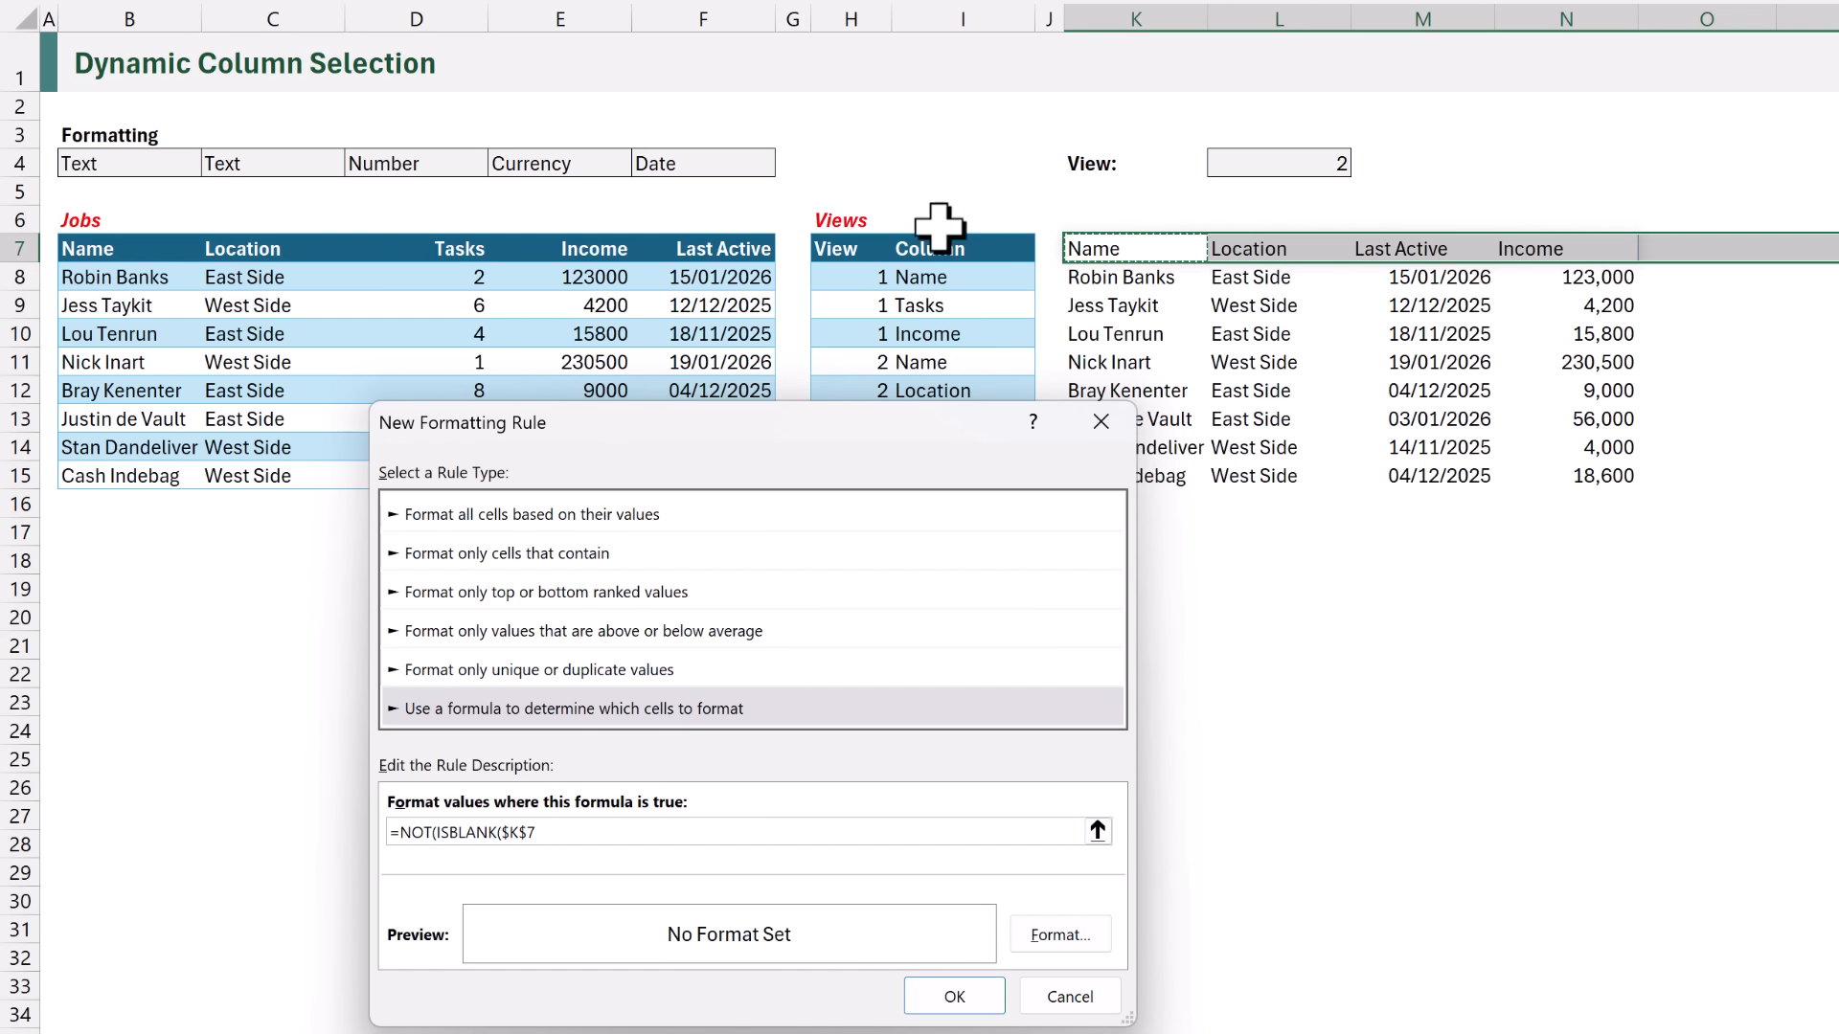
pyautogui.press('F4')
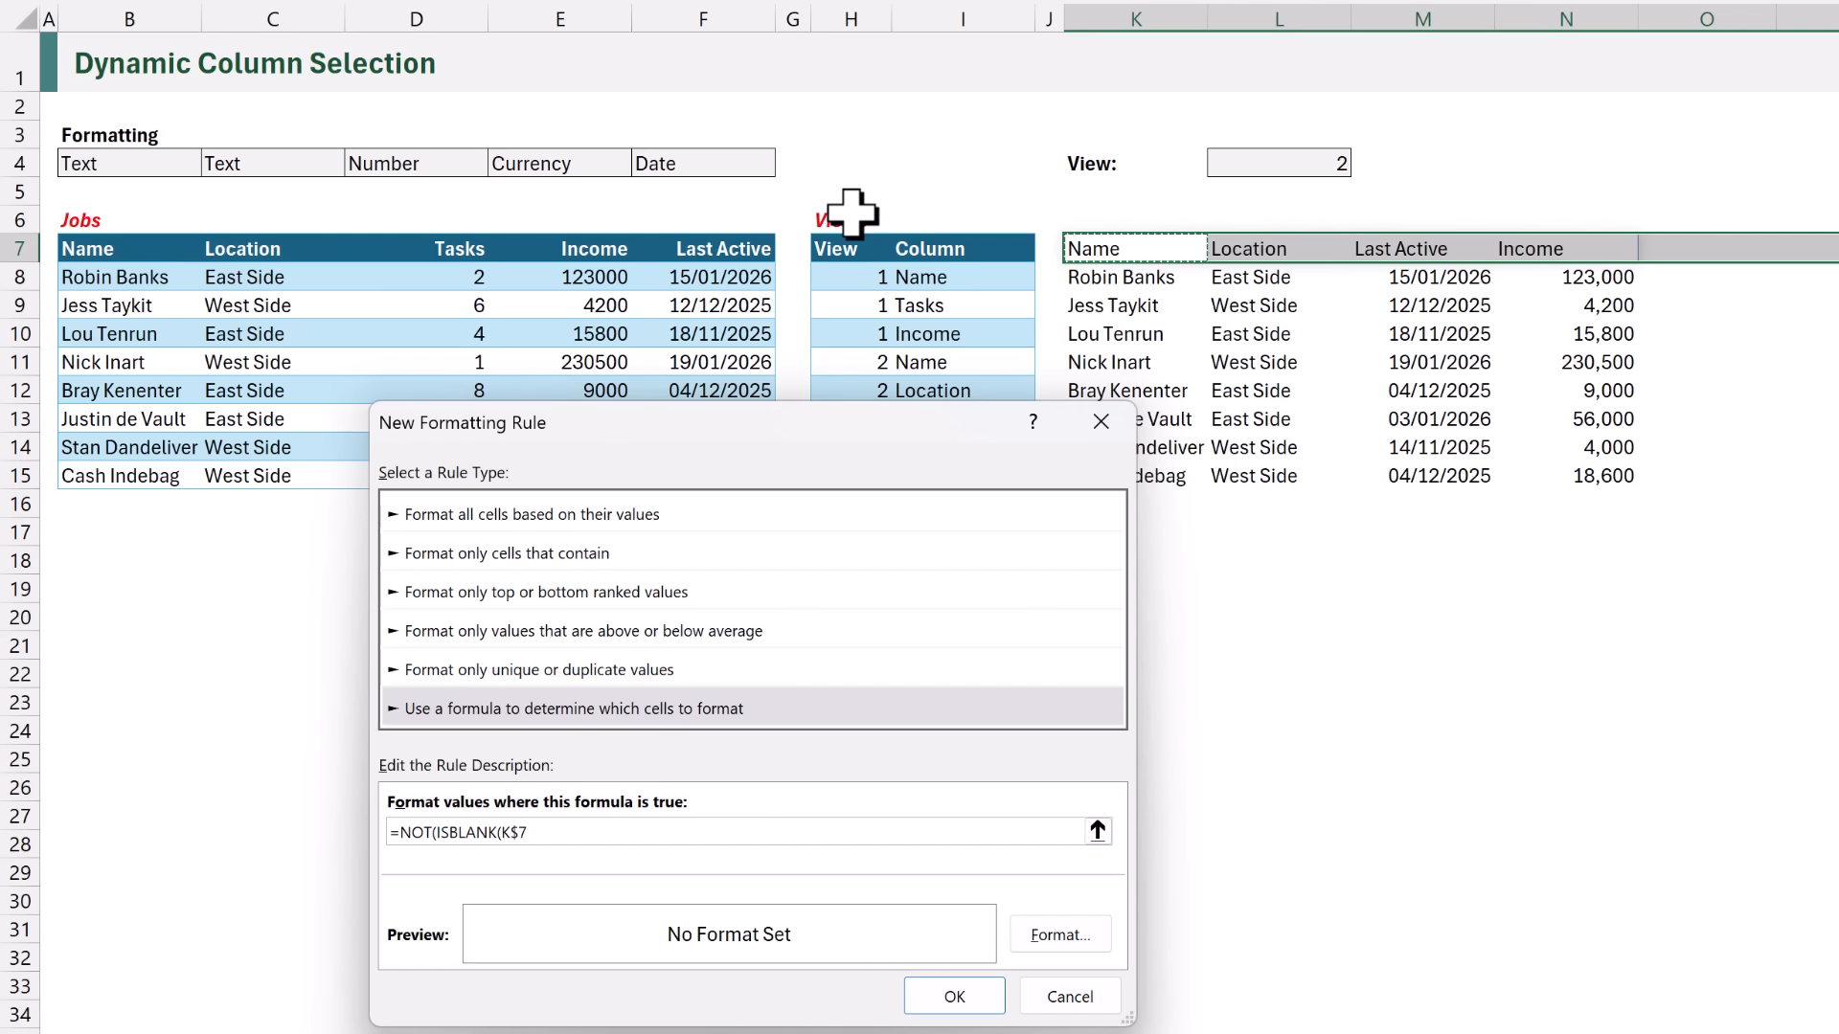
pyautogui.write('))')
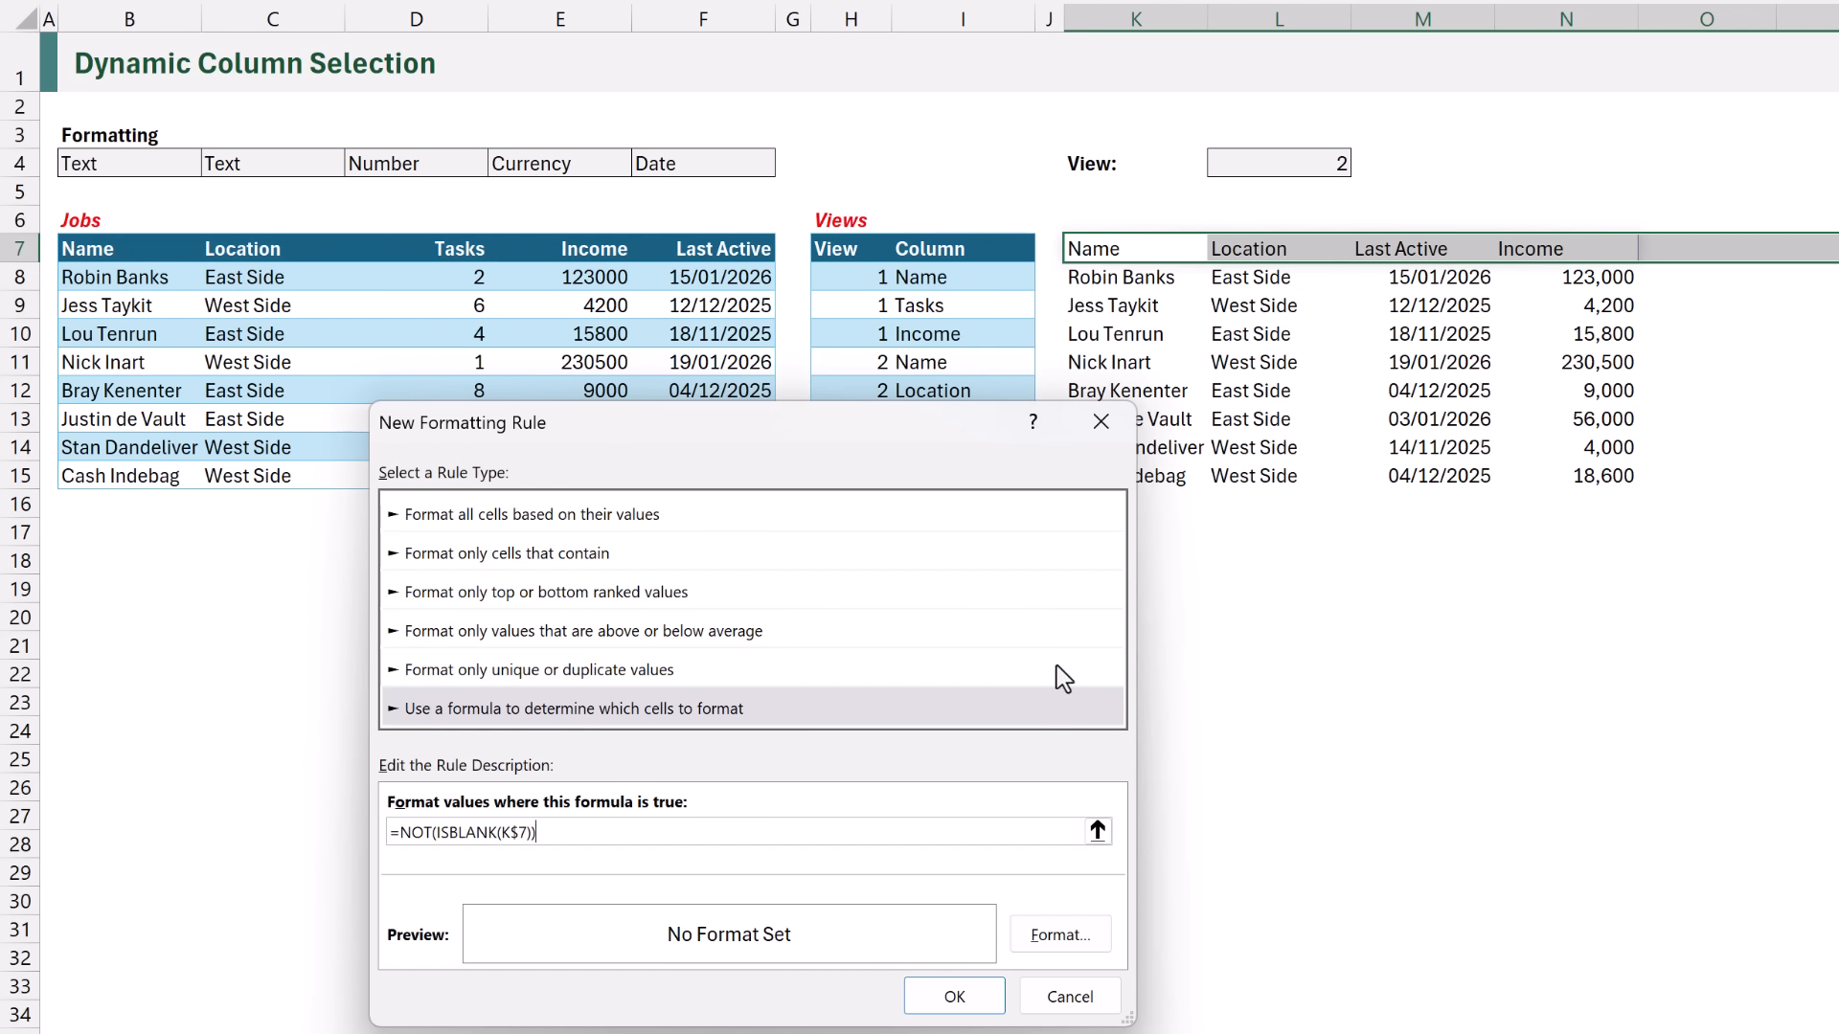
# - Give the non-blank header rule a bottom border and bold font, and apply it
pyautogui.click(1059, 937)
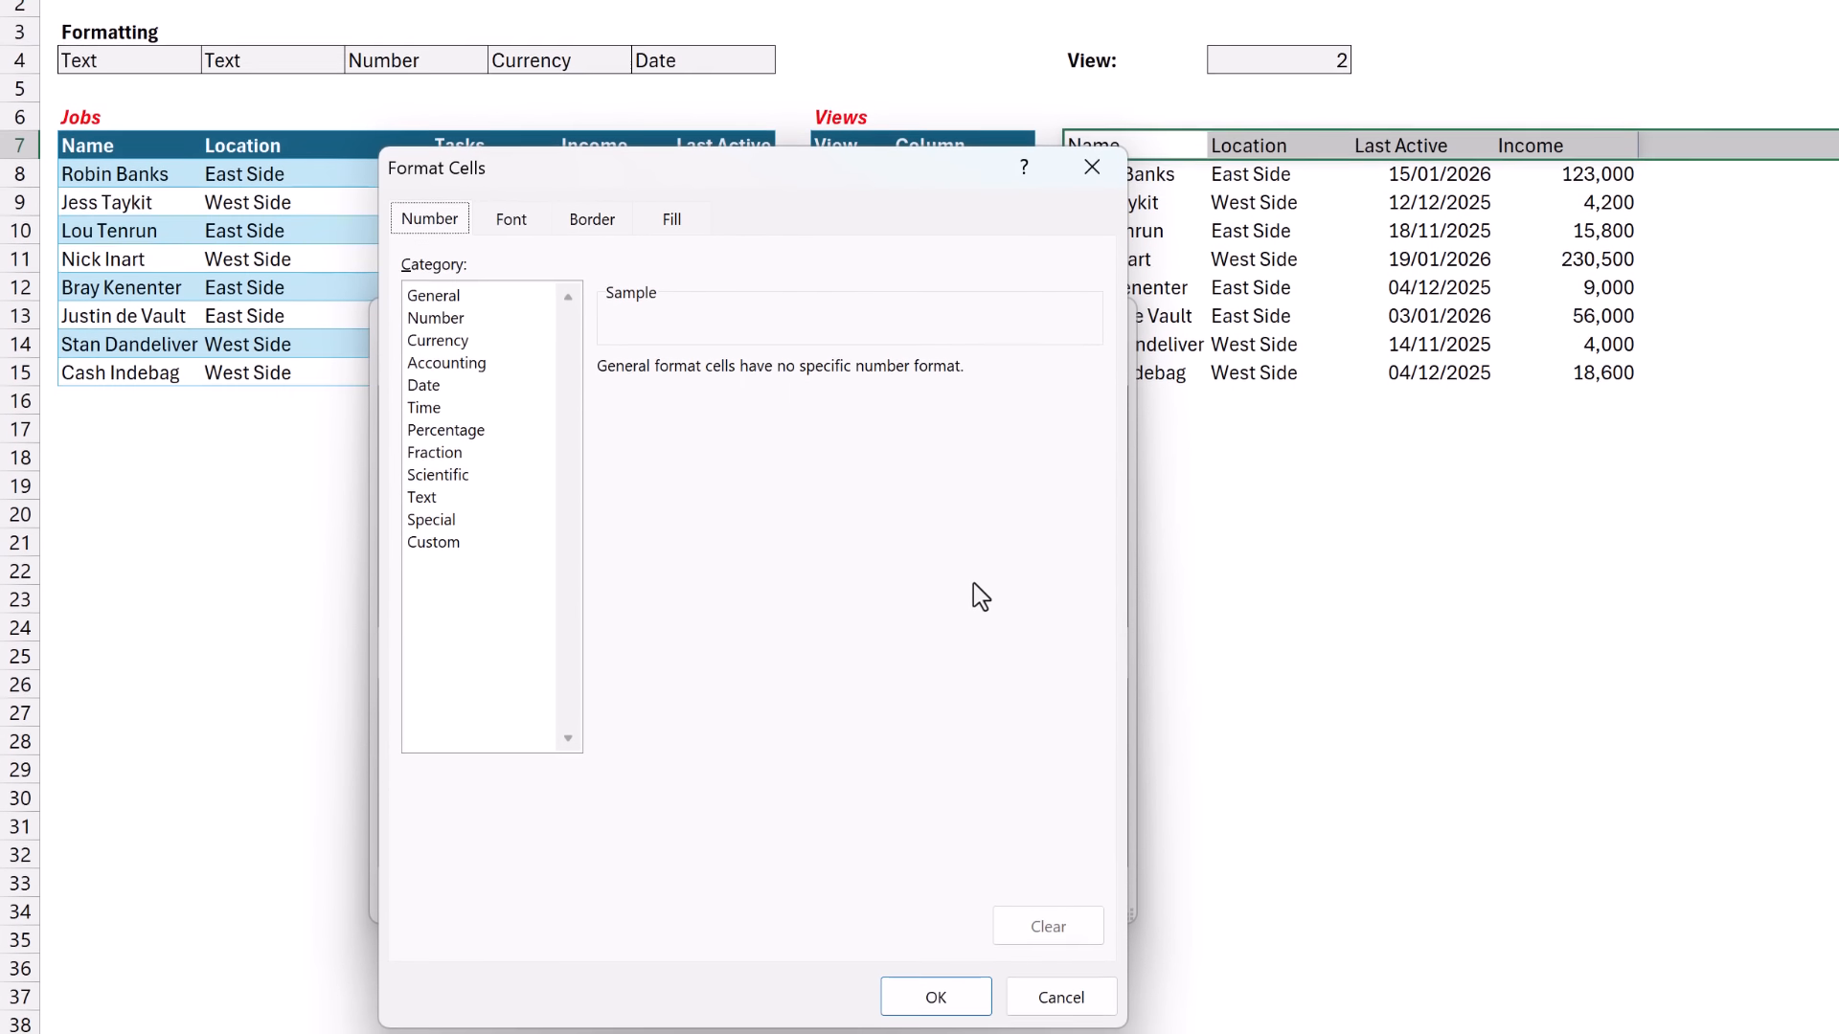
pyautogui.click(592, 215)
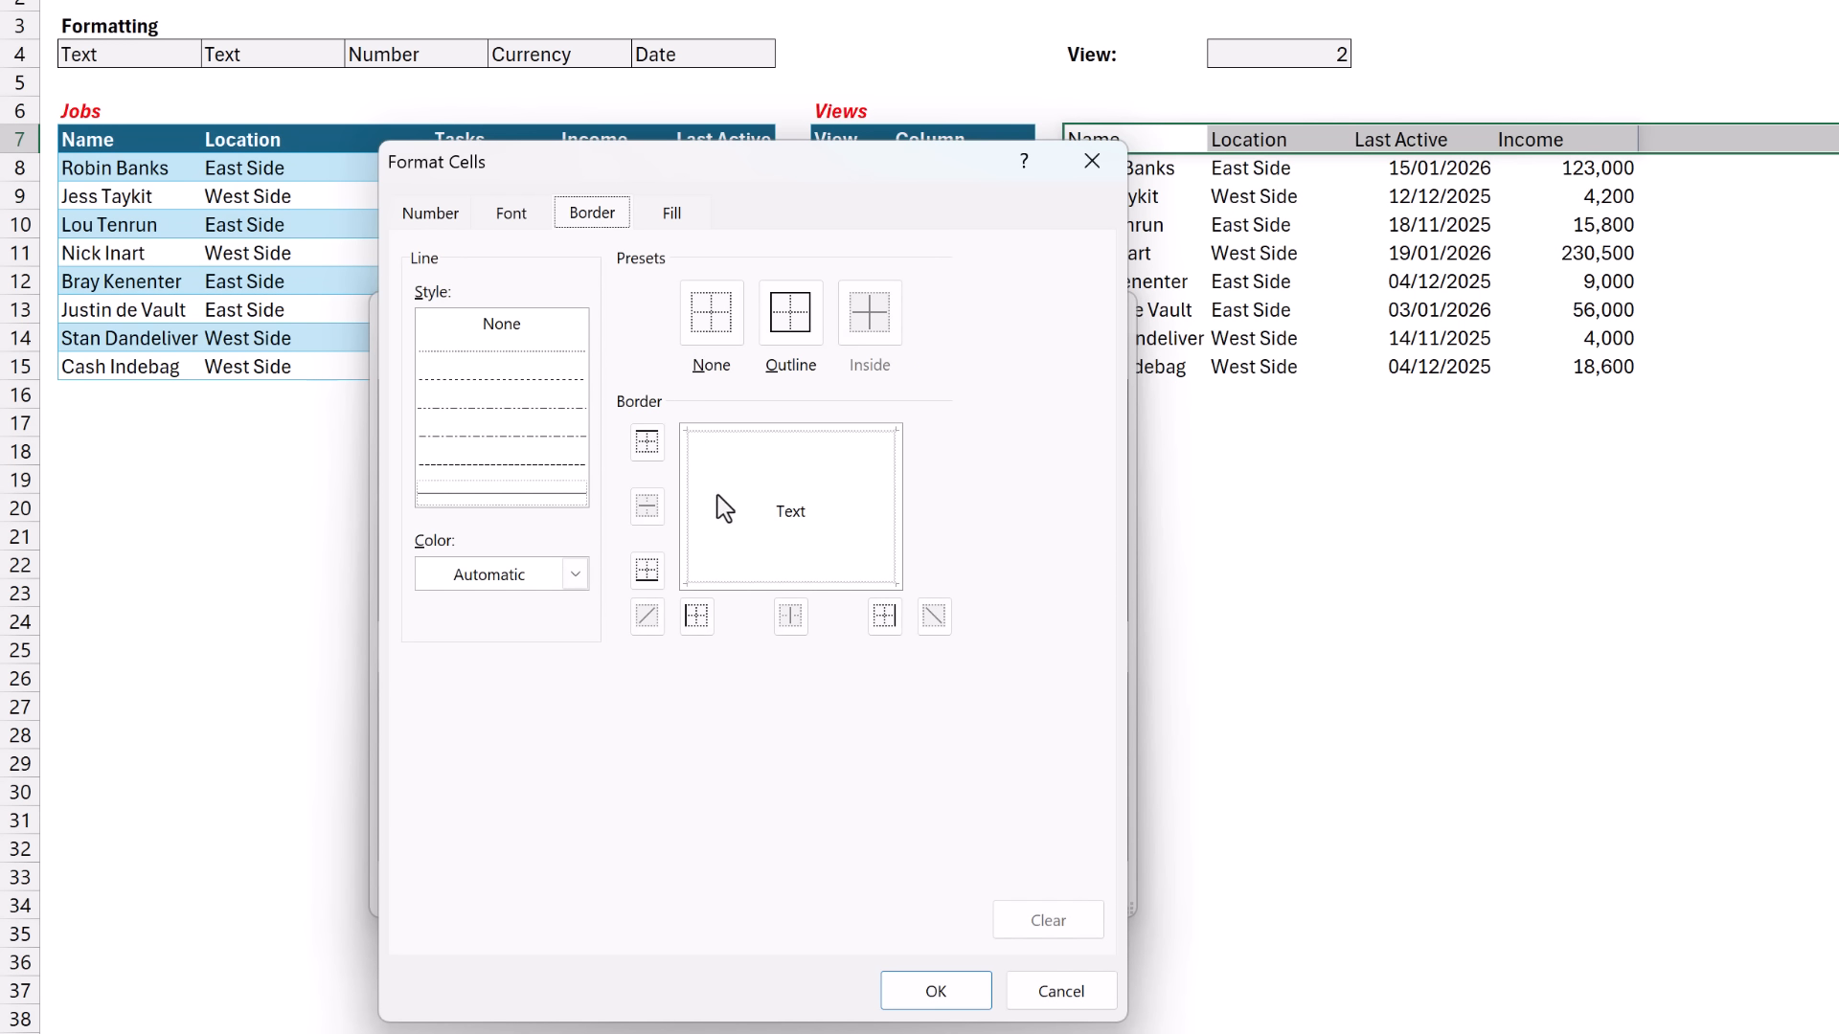
pyautogui.click(734, 583)
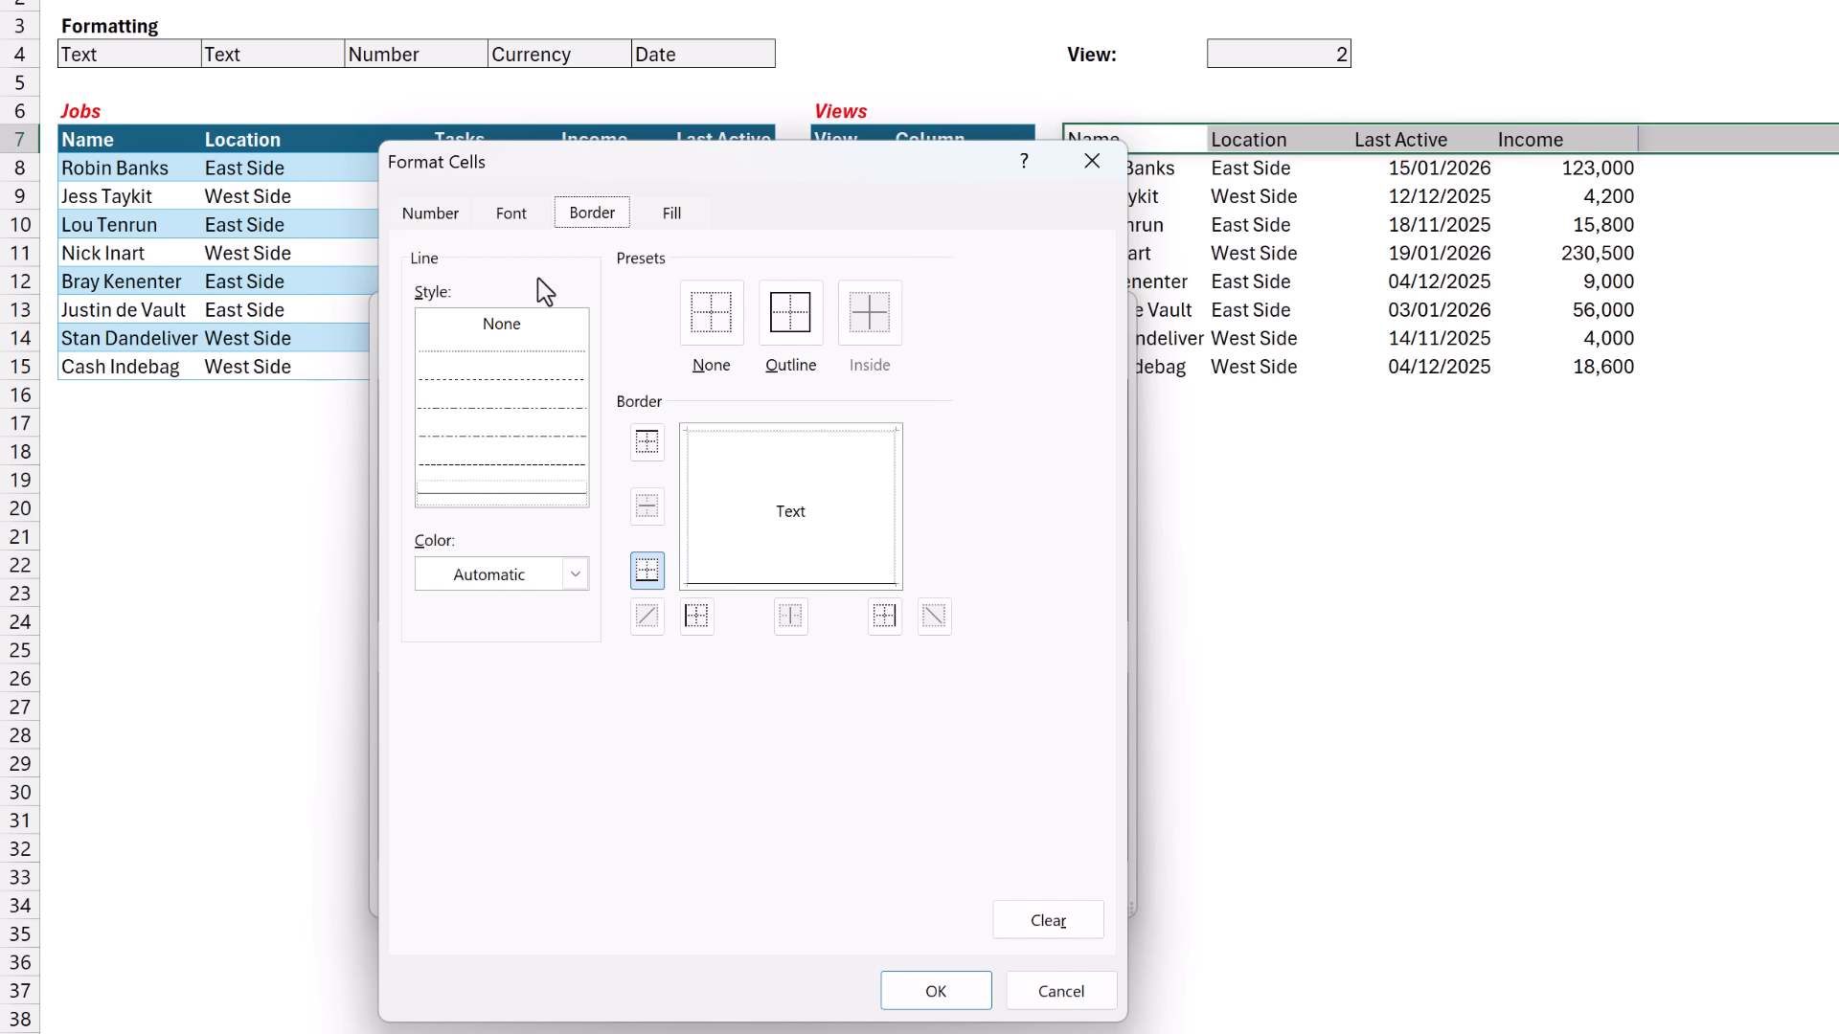
pyautogui.click(512, 214)
pyautogui.click(798, 373)
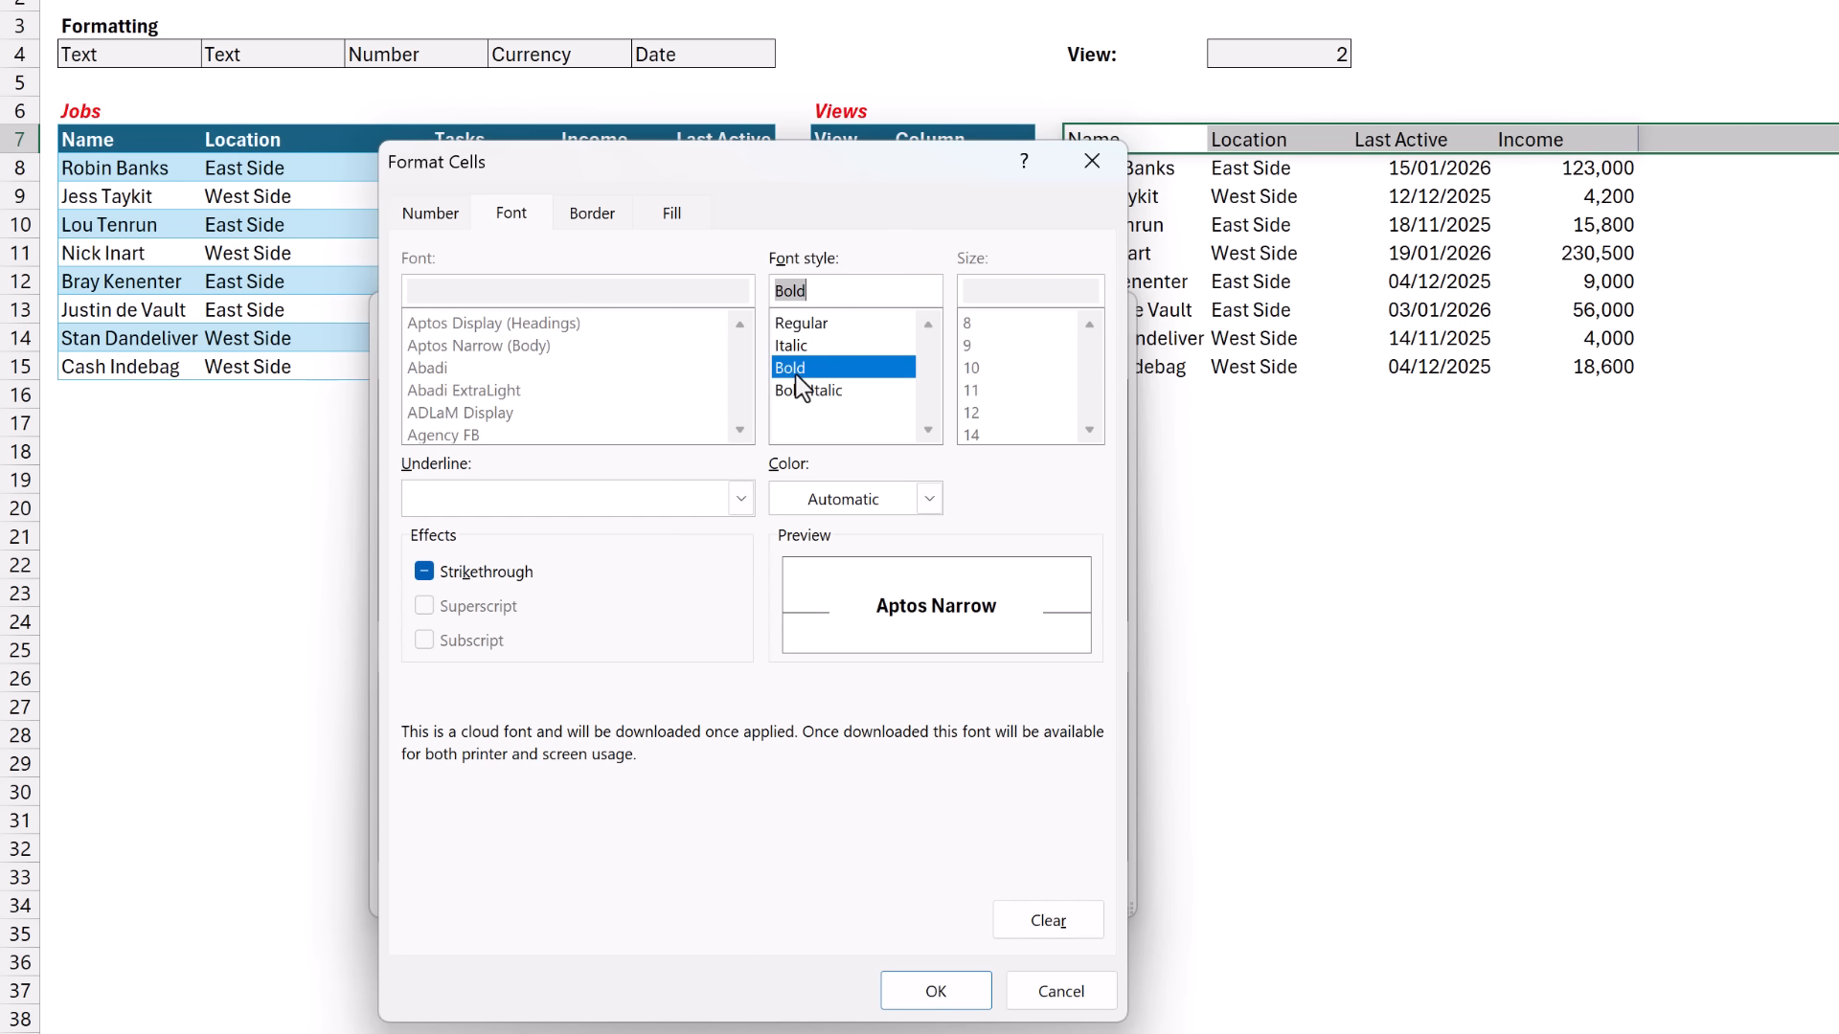
pyautogui.click(936, 990)
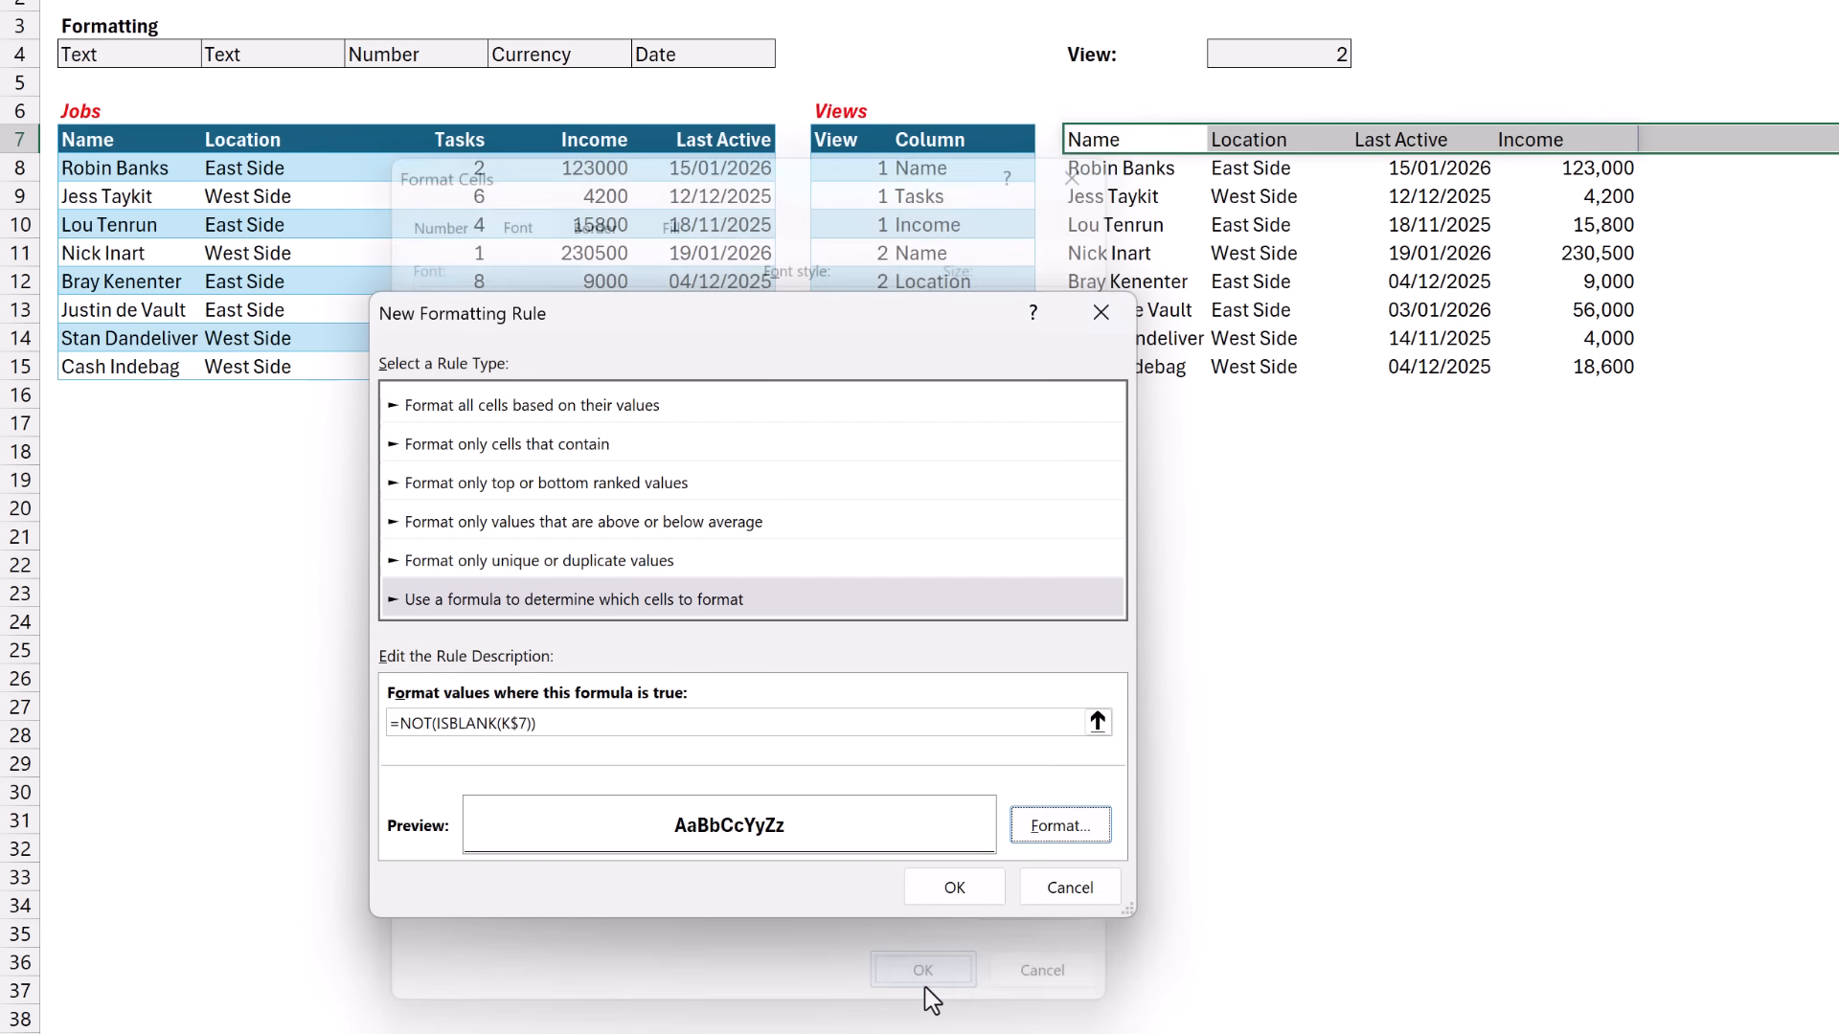
pyautogui.click(952, 890)
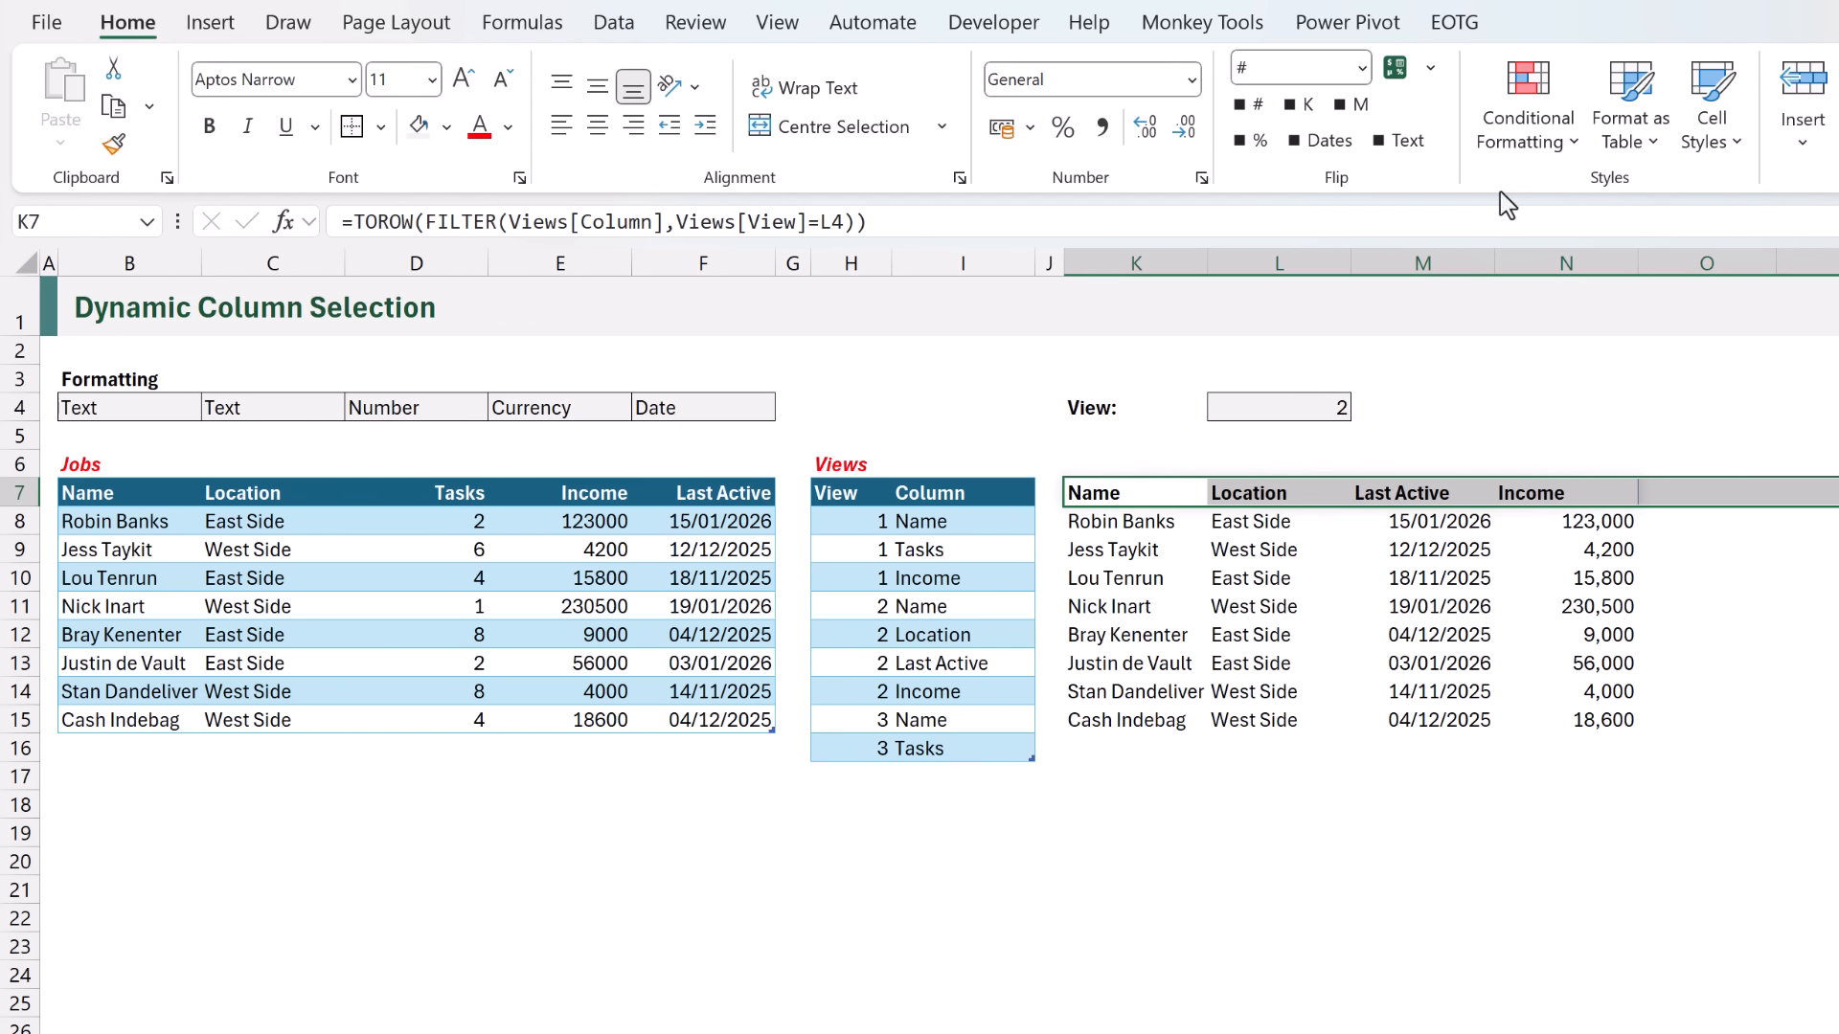
# - Start a second formula-based rule for K7:P7 with an XLOOKUP whose lookup value is K$7
pyautogui.click(1541, 144)
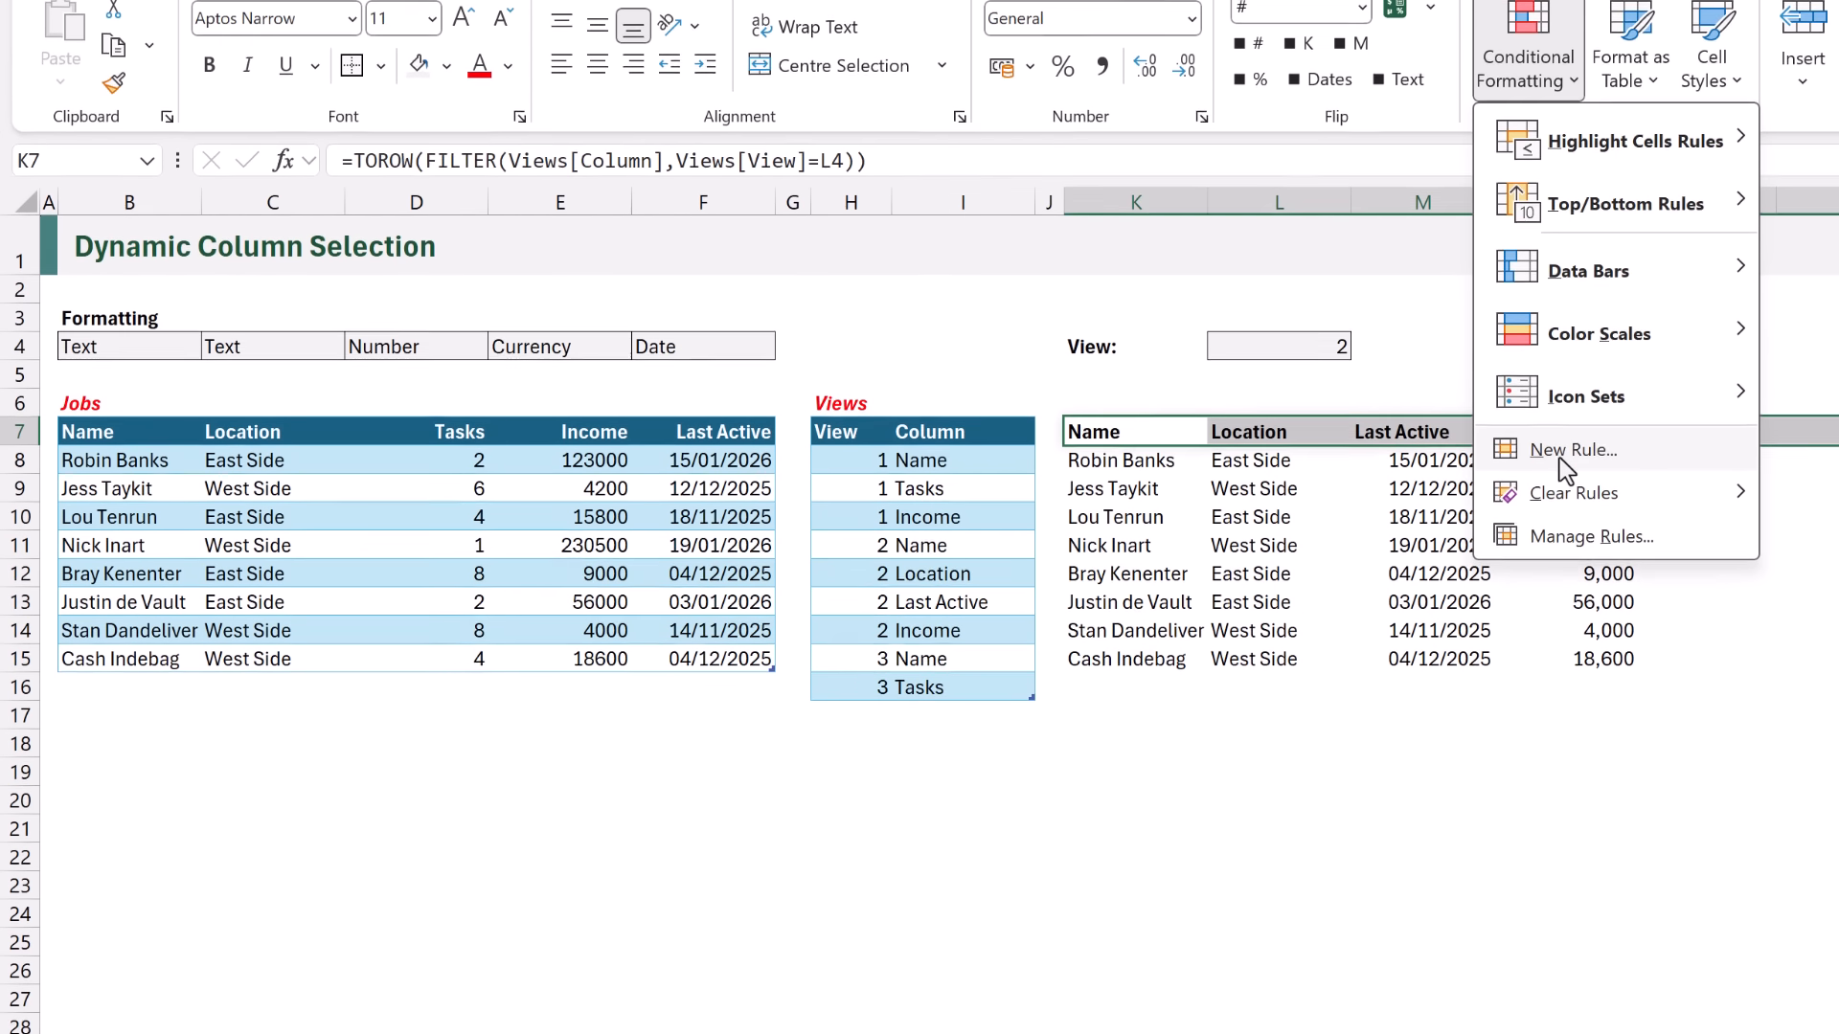
pyautogui.click(1573, 510)
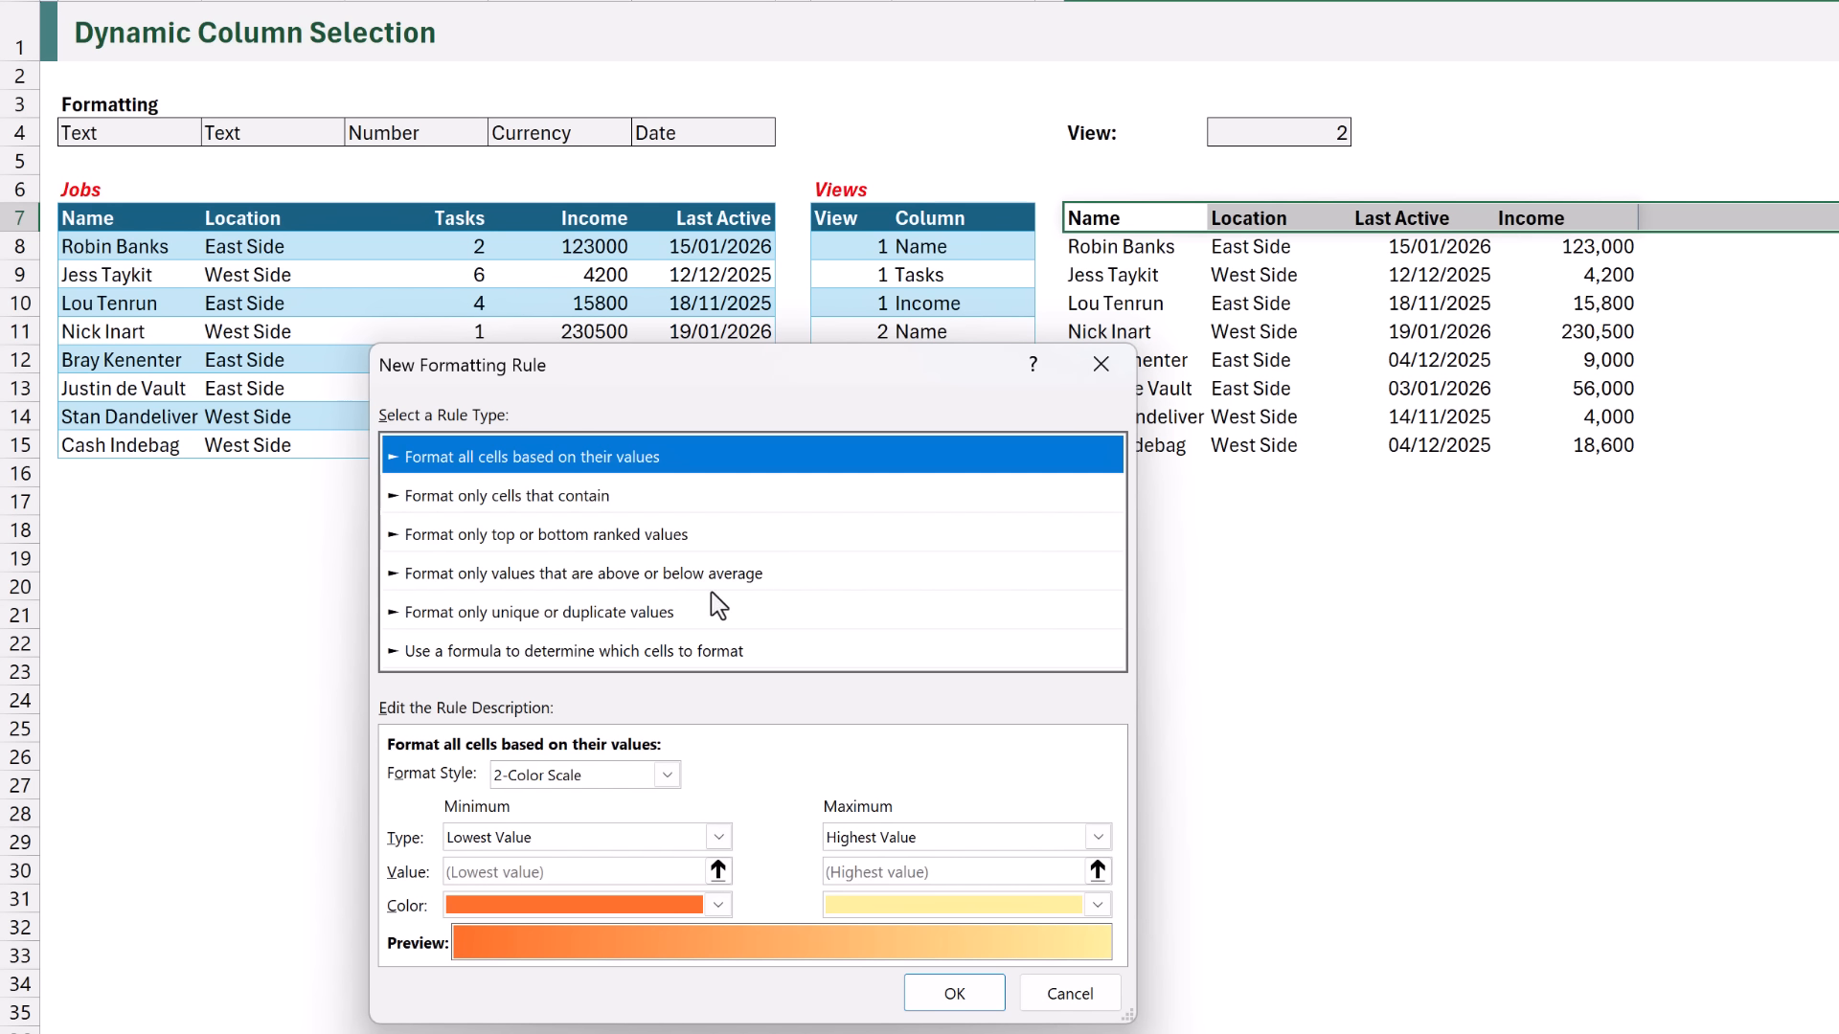
pyautogui.click(395, 652)
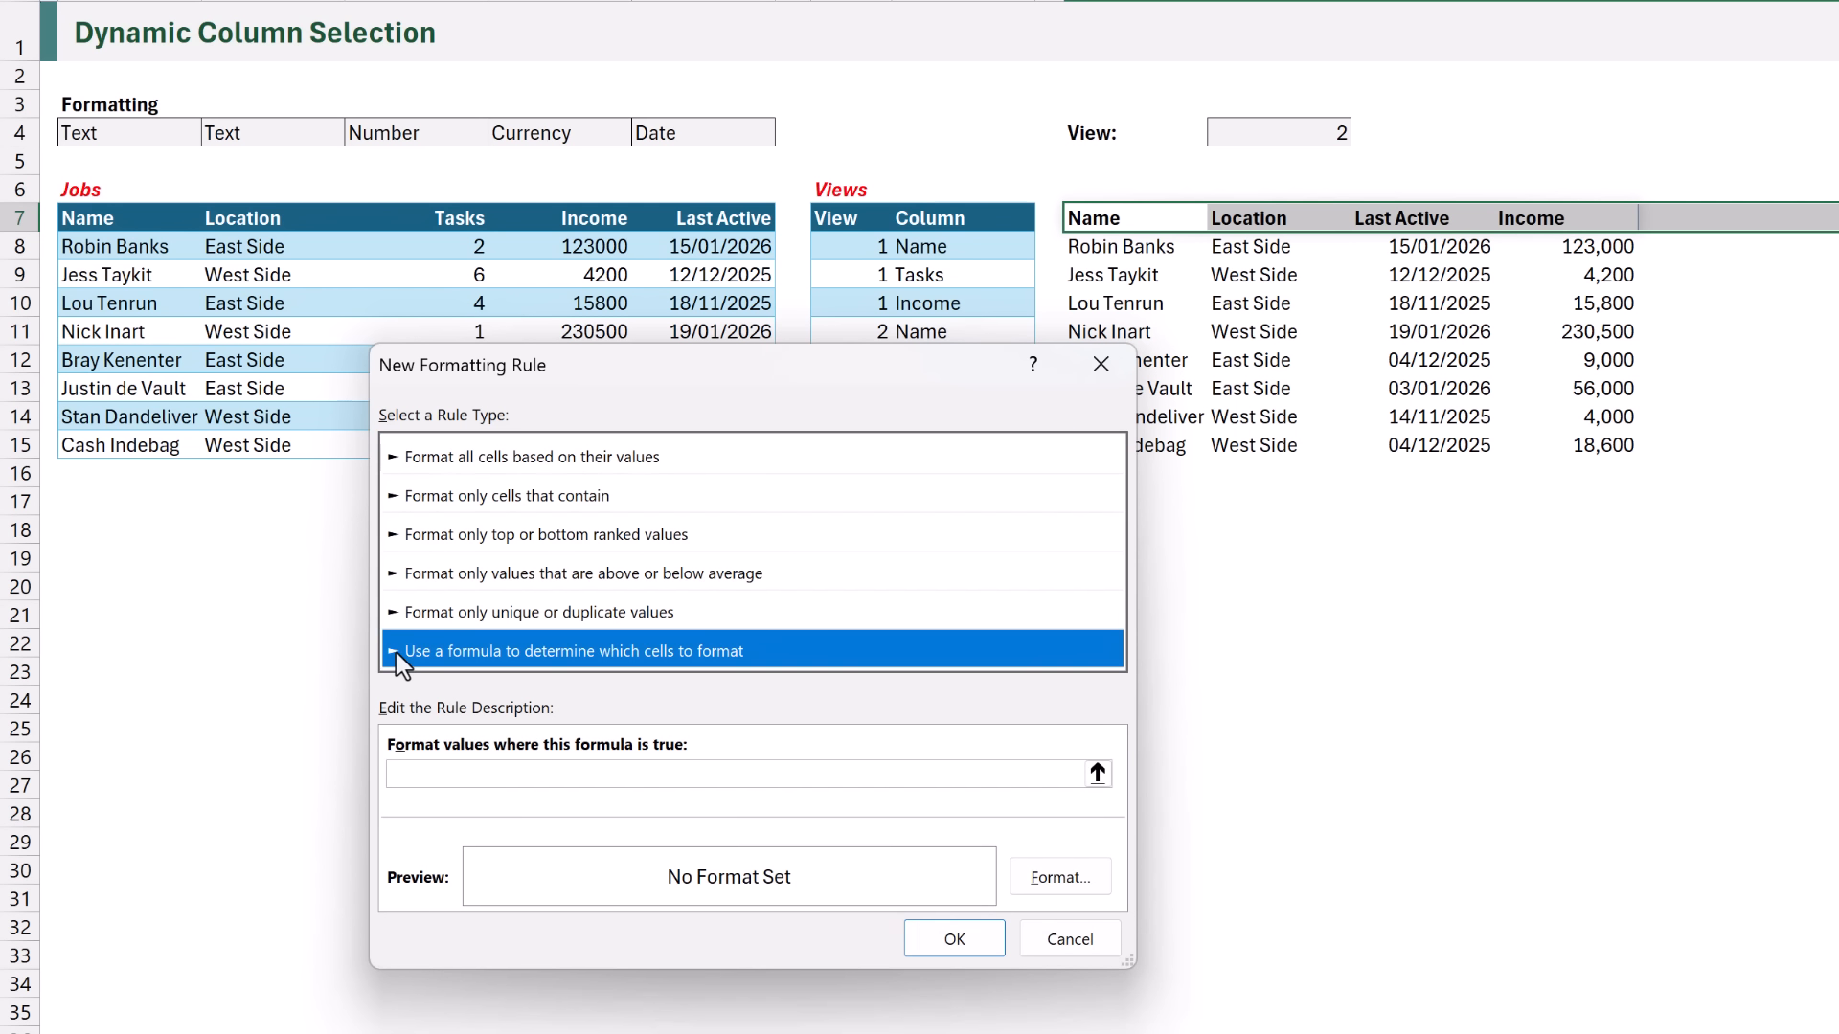
pyautogui.click(422, 774)
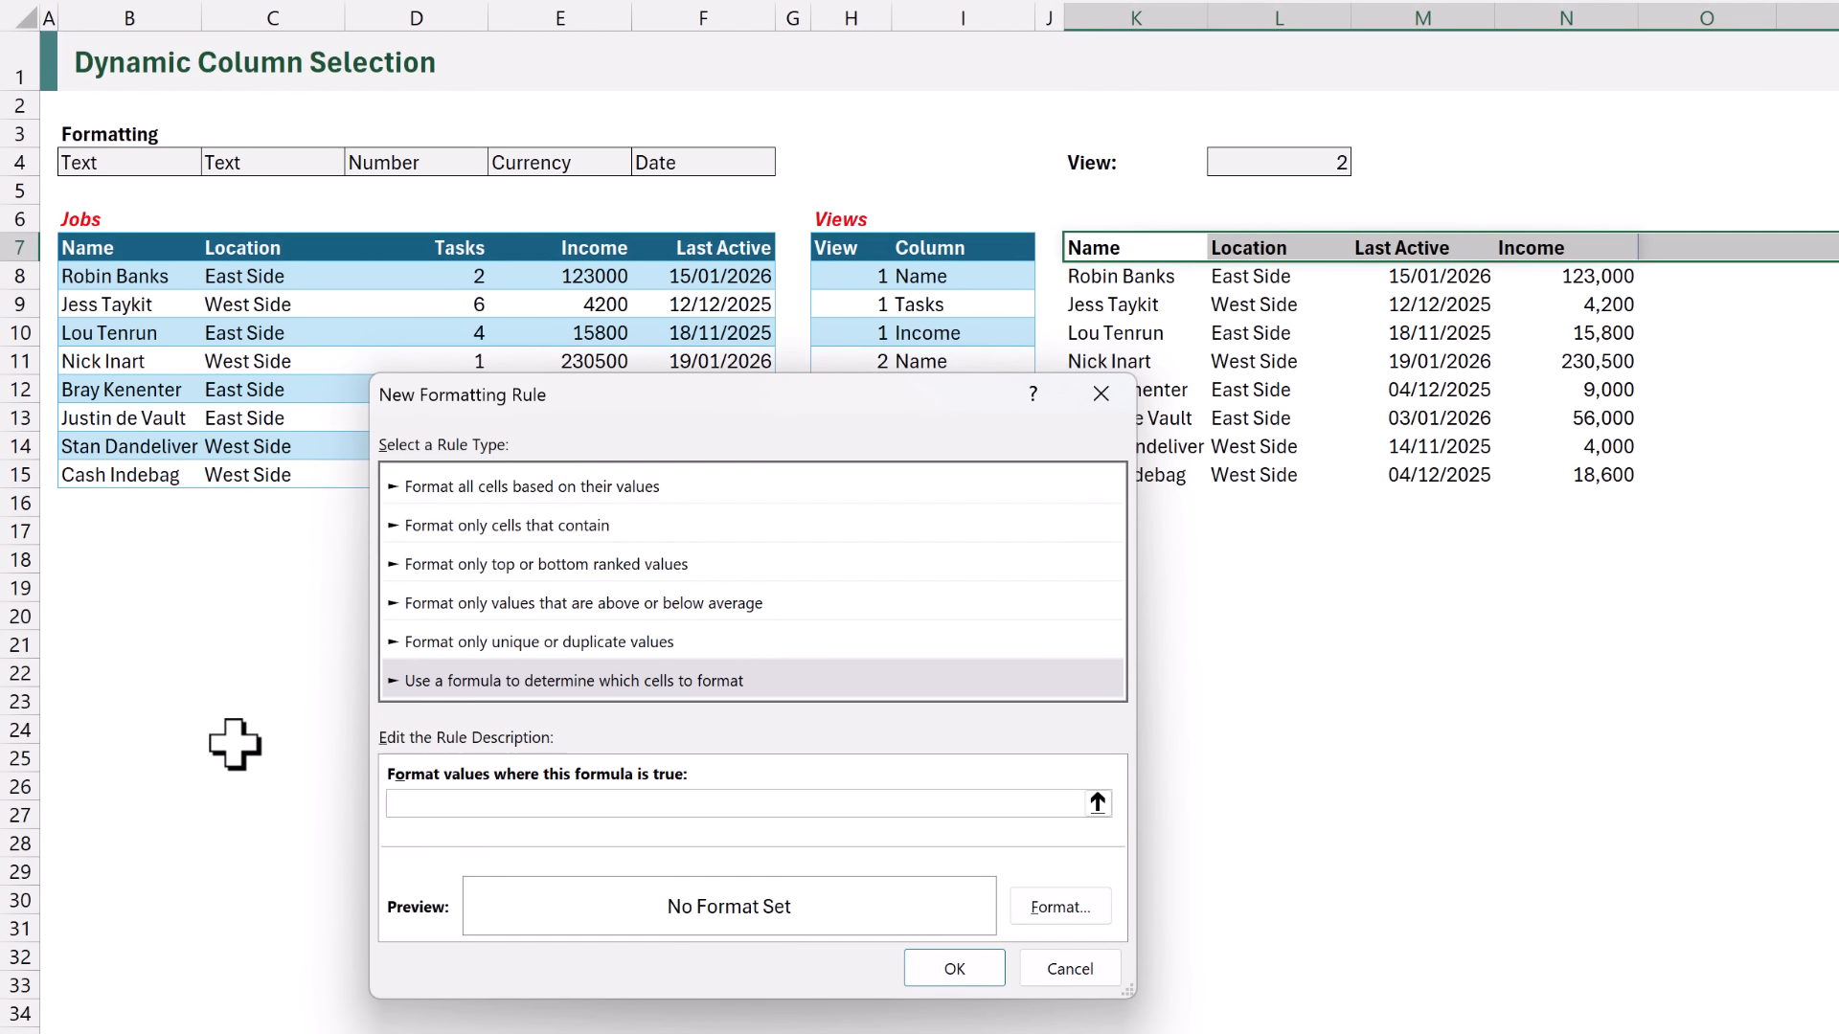
pyautogui.write('=XLOOKUP(')
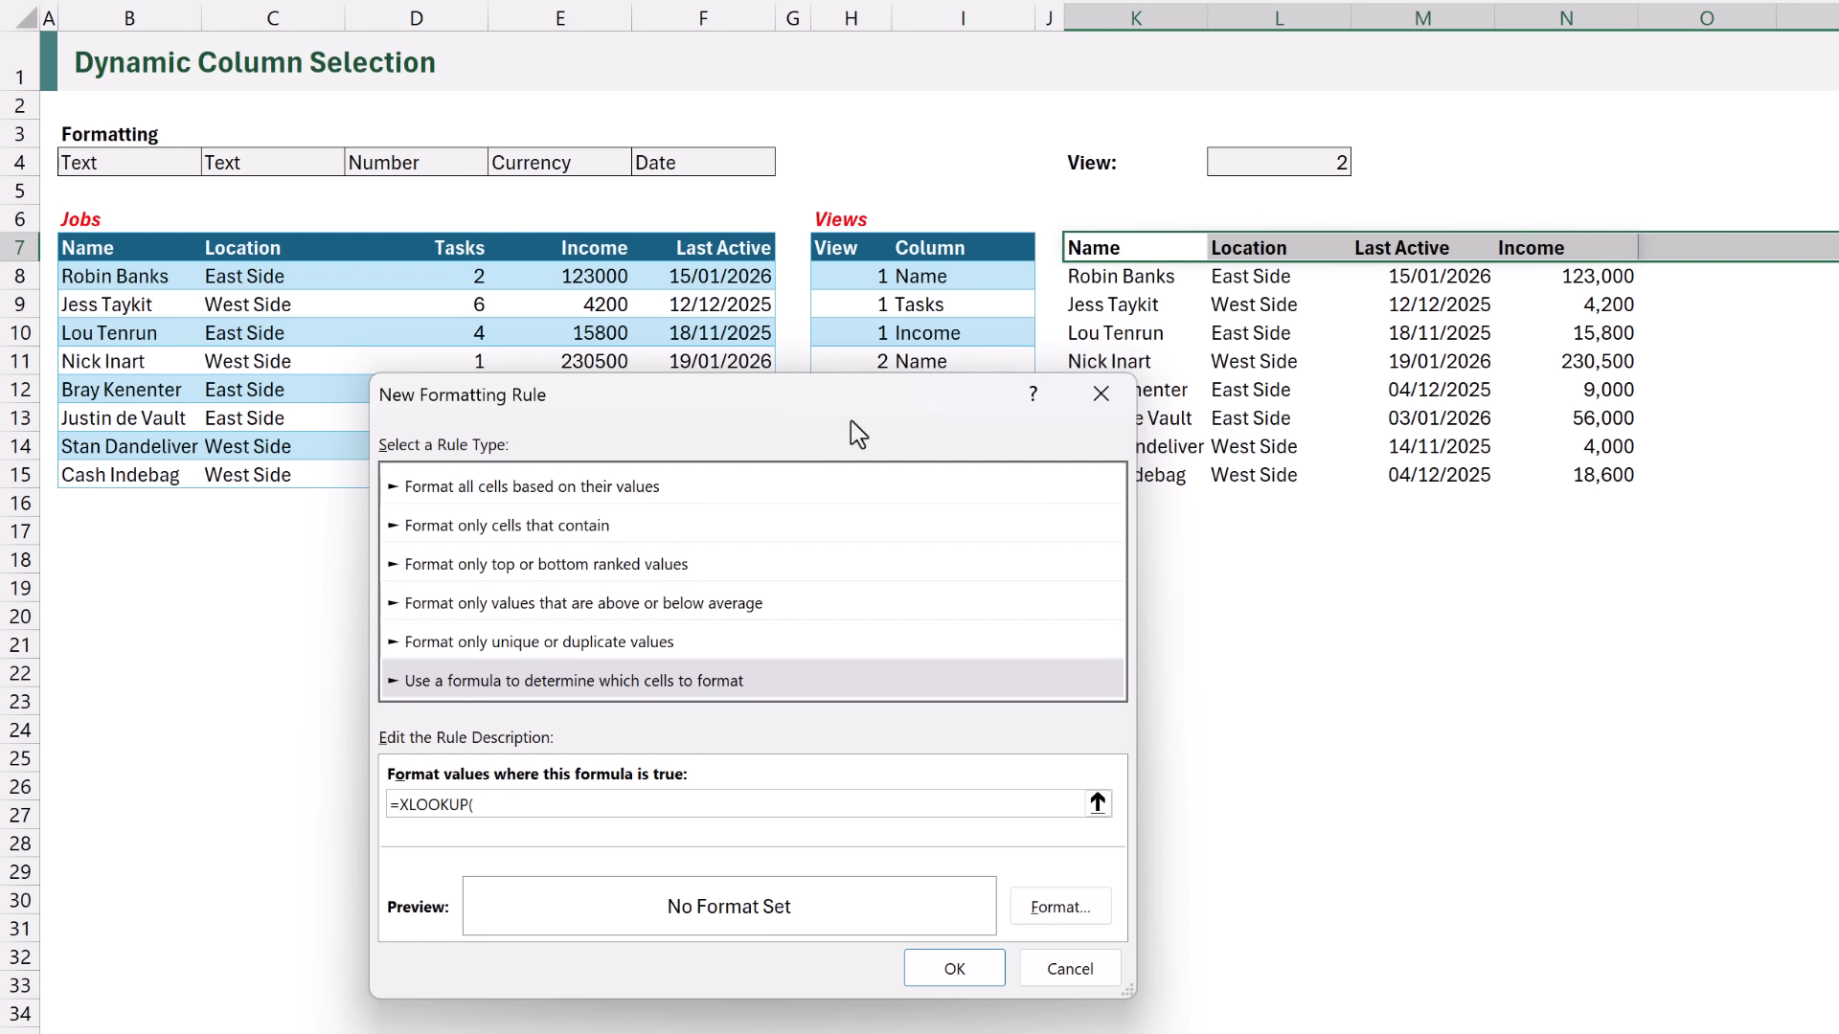
pyautogui.click(1084, 247)
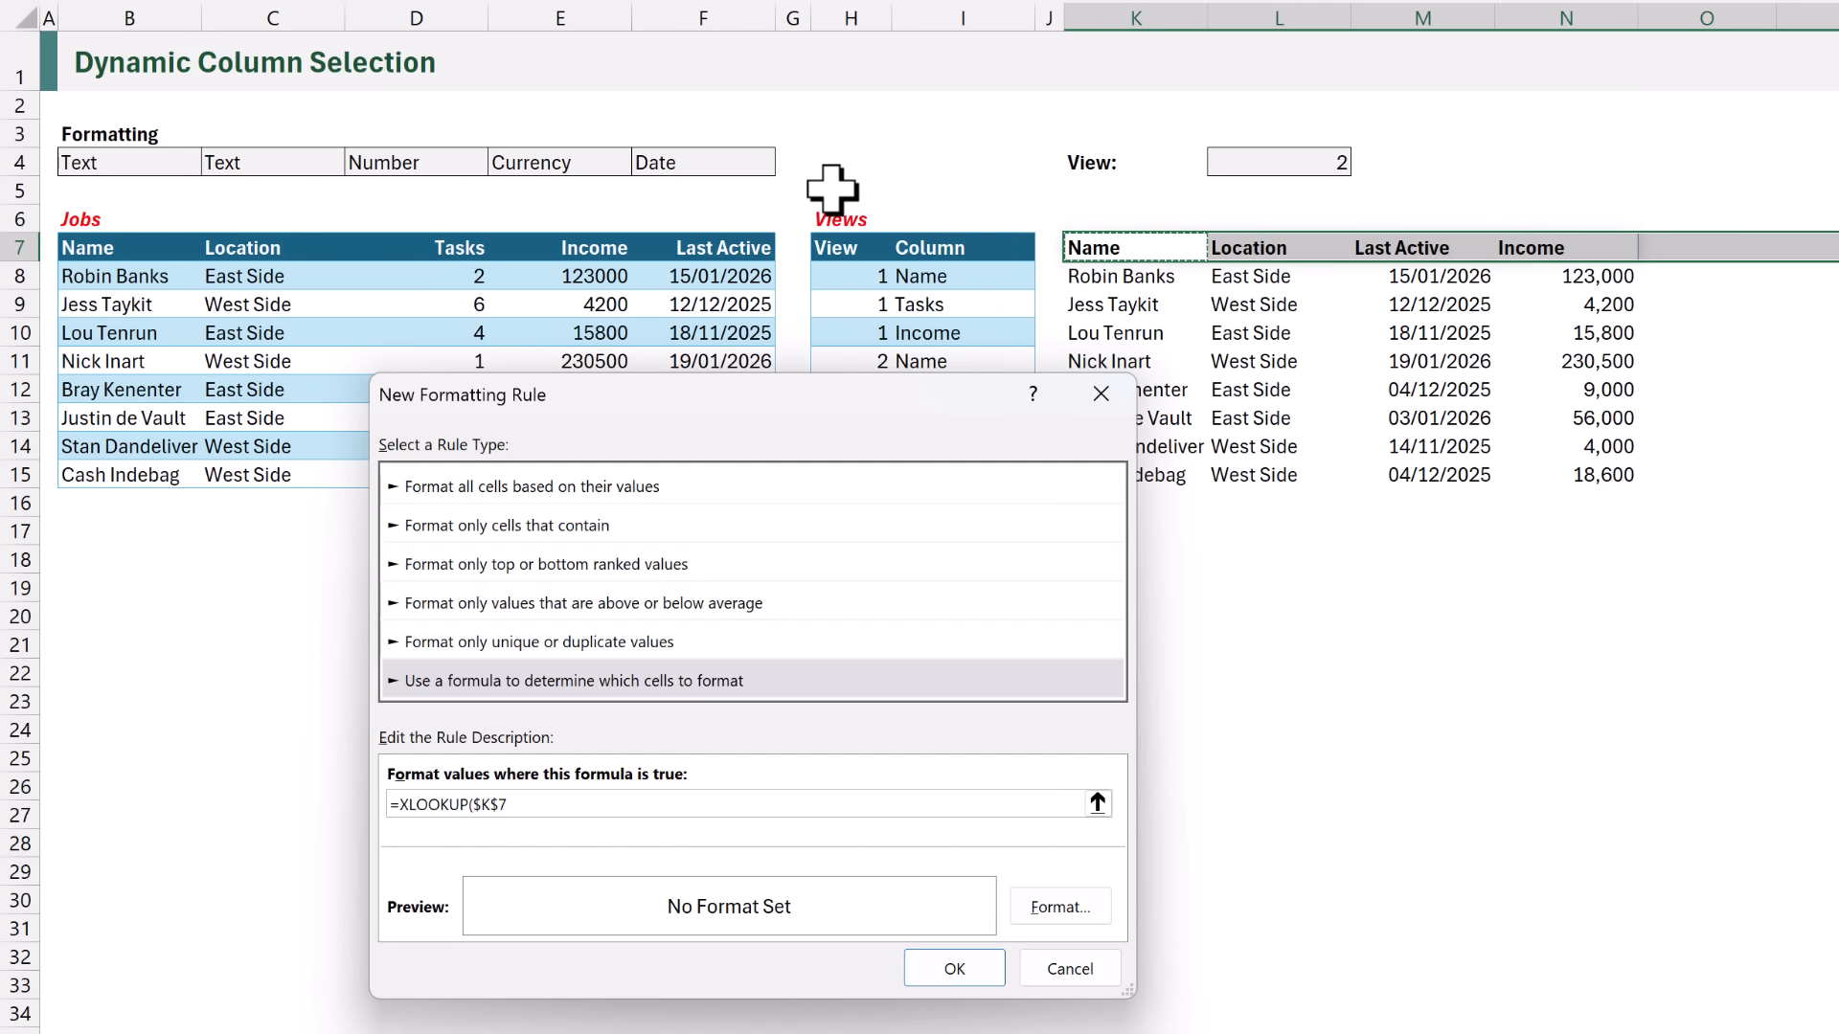
pyautogui.press('F4')
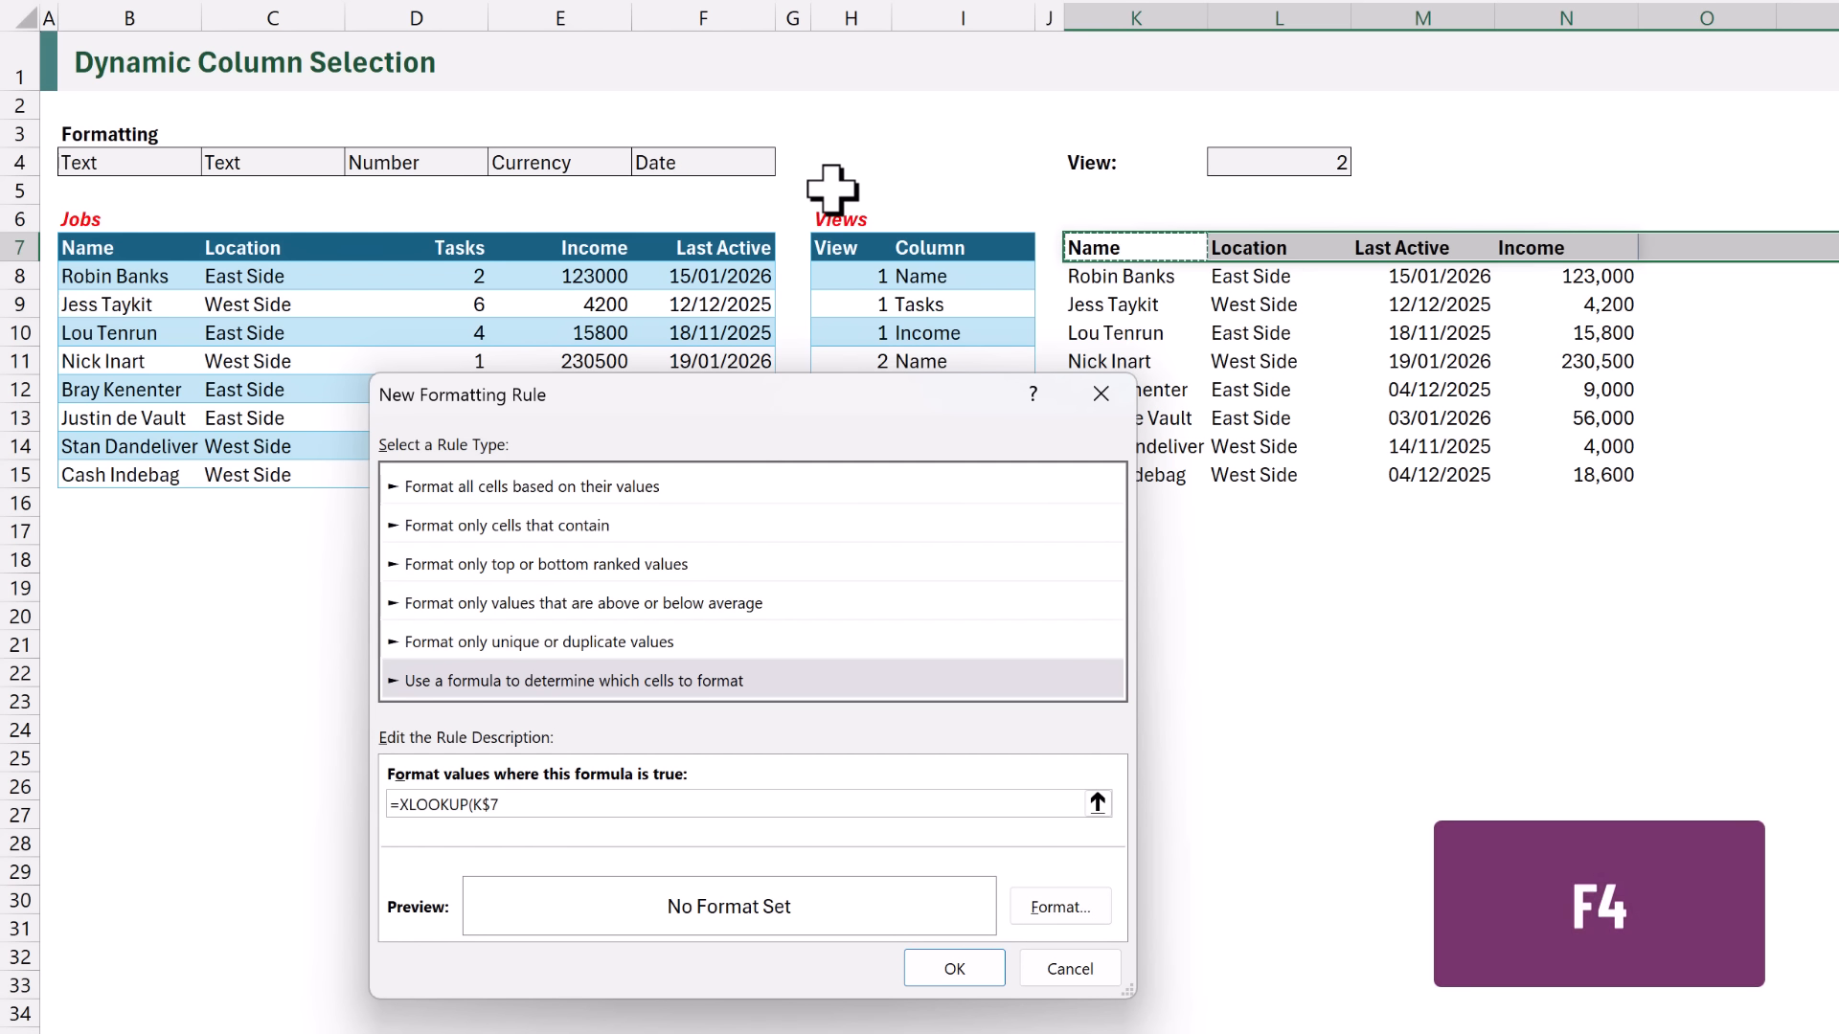
# - Complete the rule's XLOOKUP with lookup array $B$7:$F$7 and return array $B$4:$F$4, and compare it with <>"Text"
pyautogui.write(',')
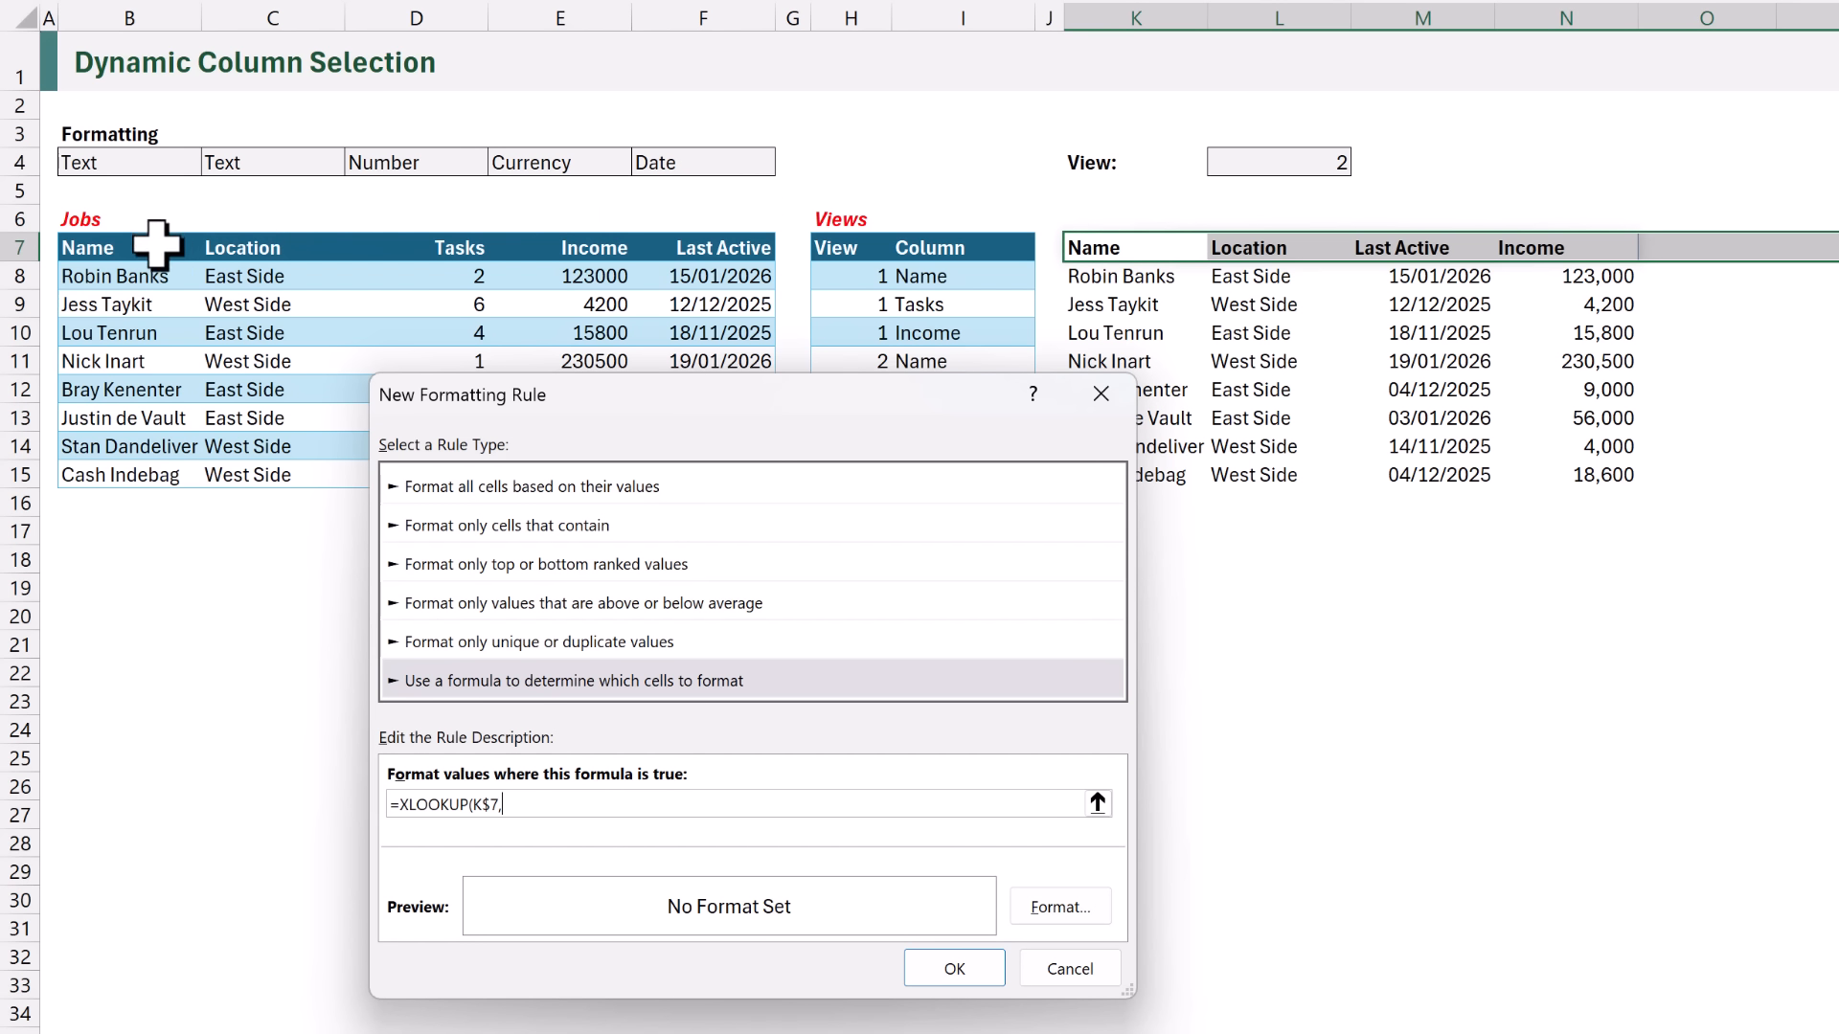
pyautogui.moveTo(135, 246); pyautogui.dragTo(698, 248)
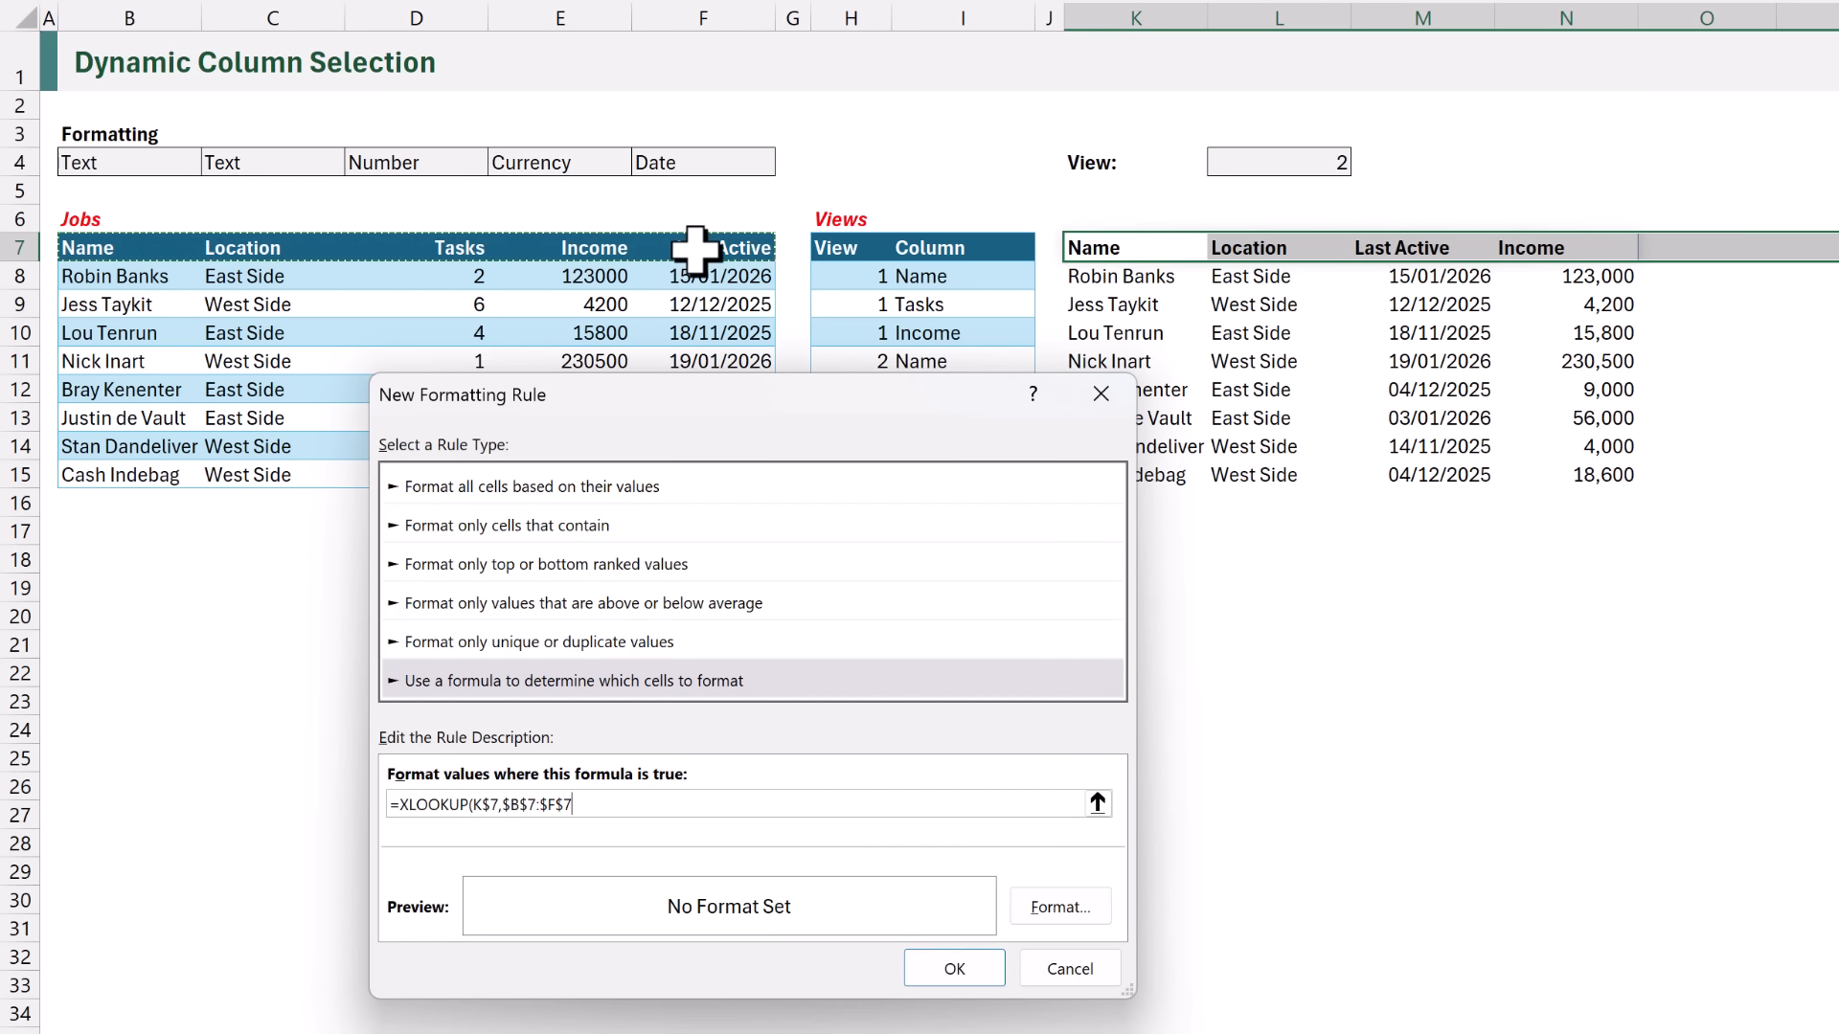
pyautogui.write(',')
pyautogui.moveTo(148, 164); pyautogui.dragTo(682, 165)
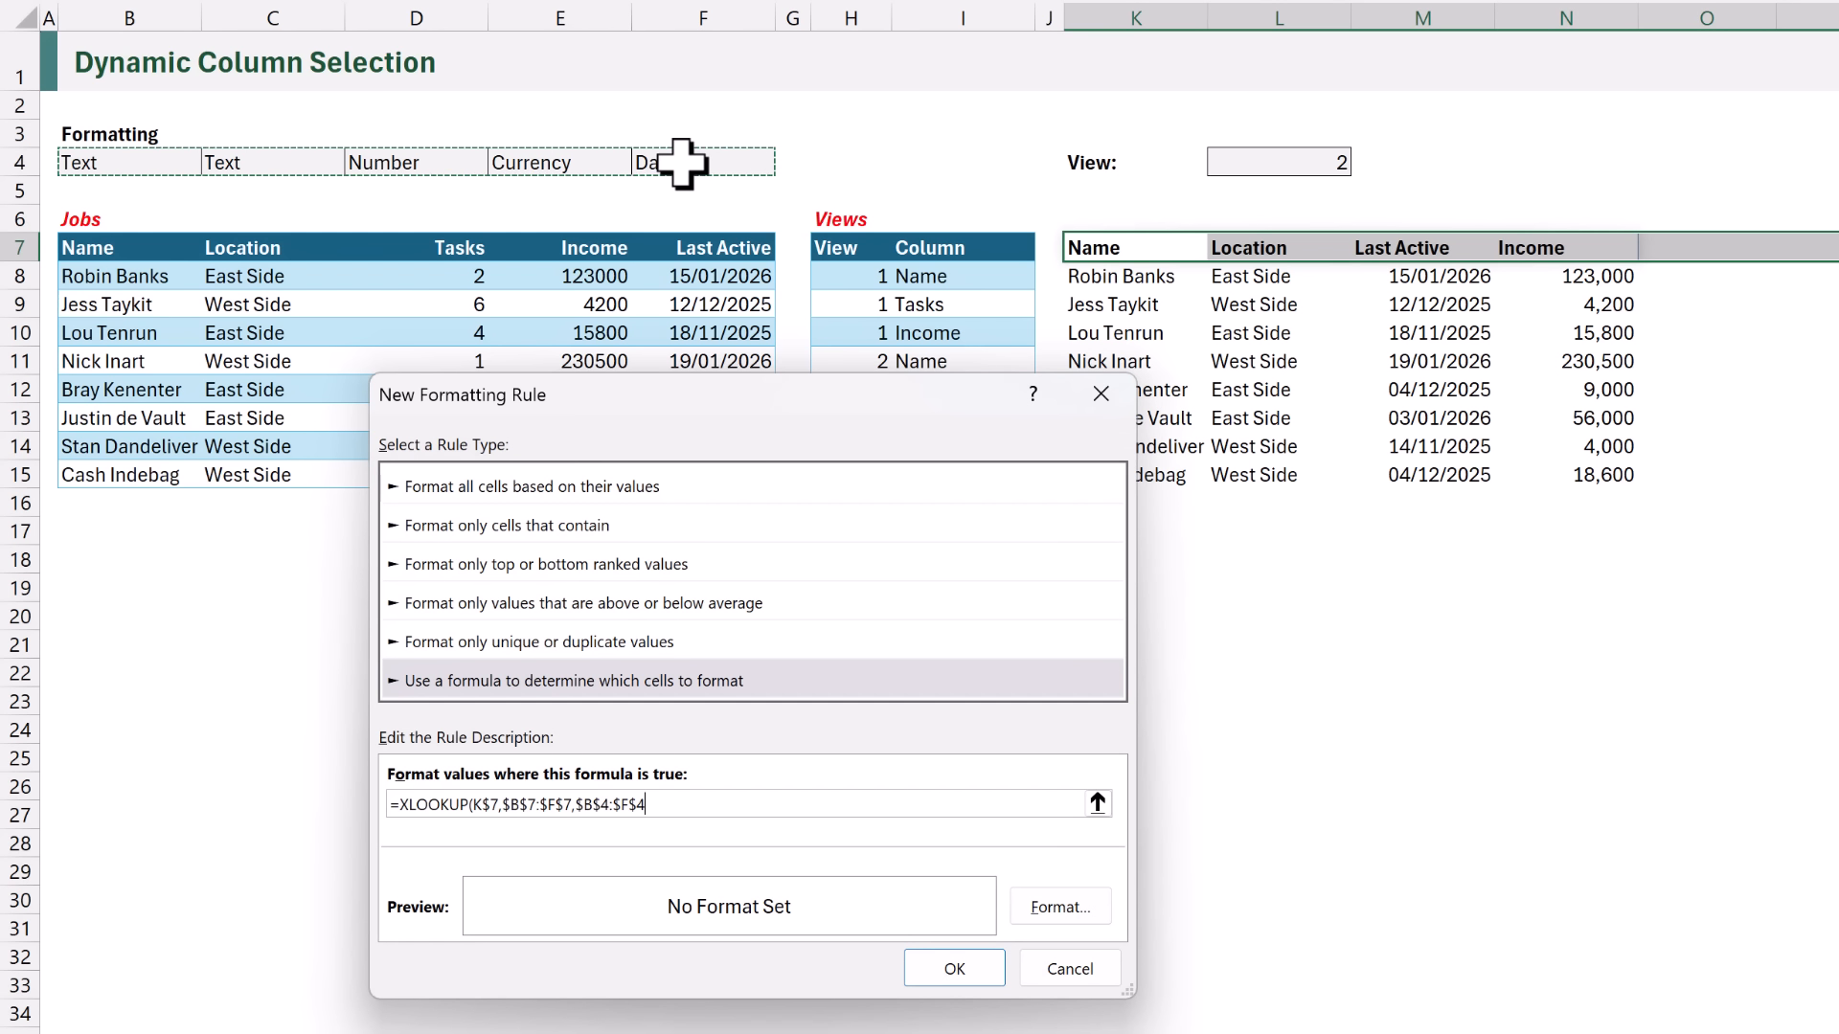
pyautogui.write(')<>')
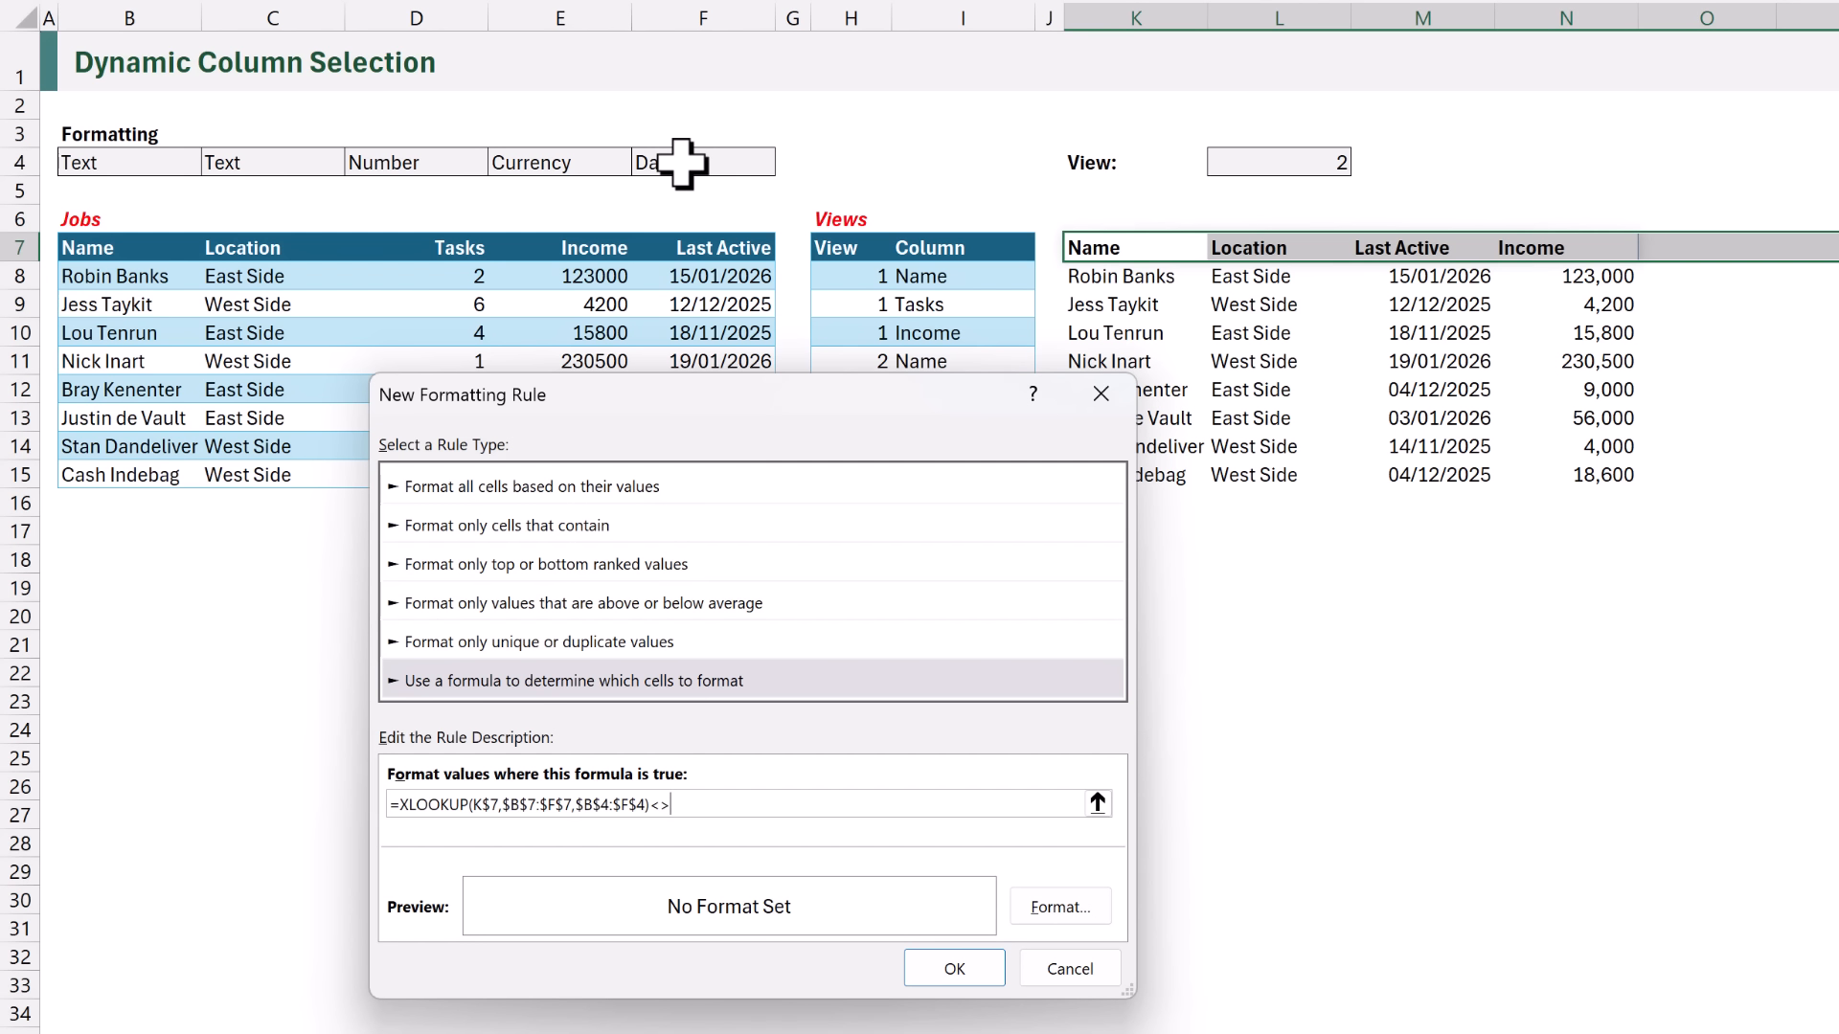
pyautogui.write('"Text"')
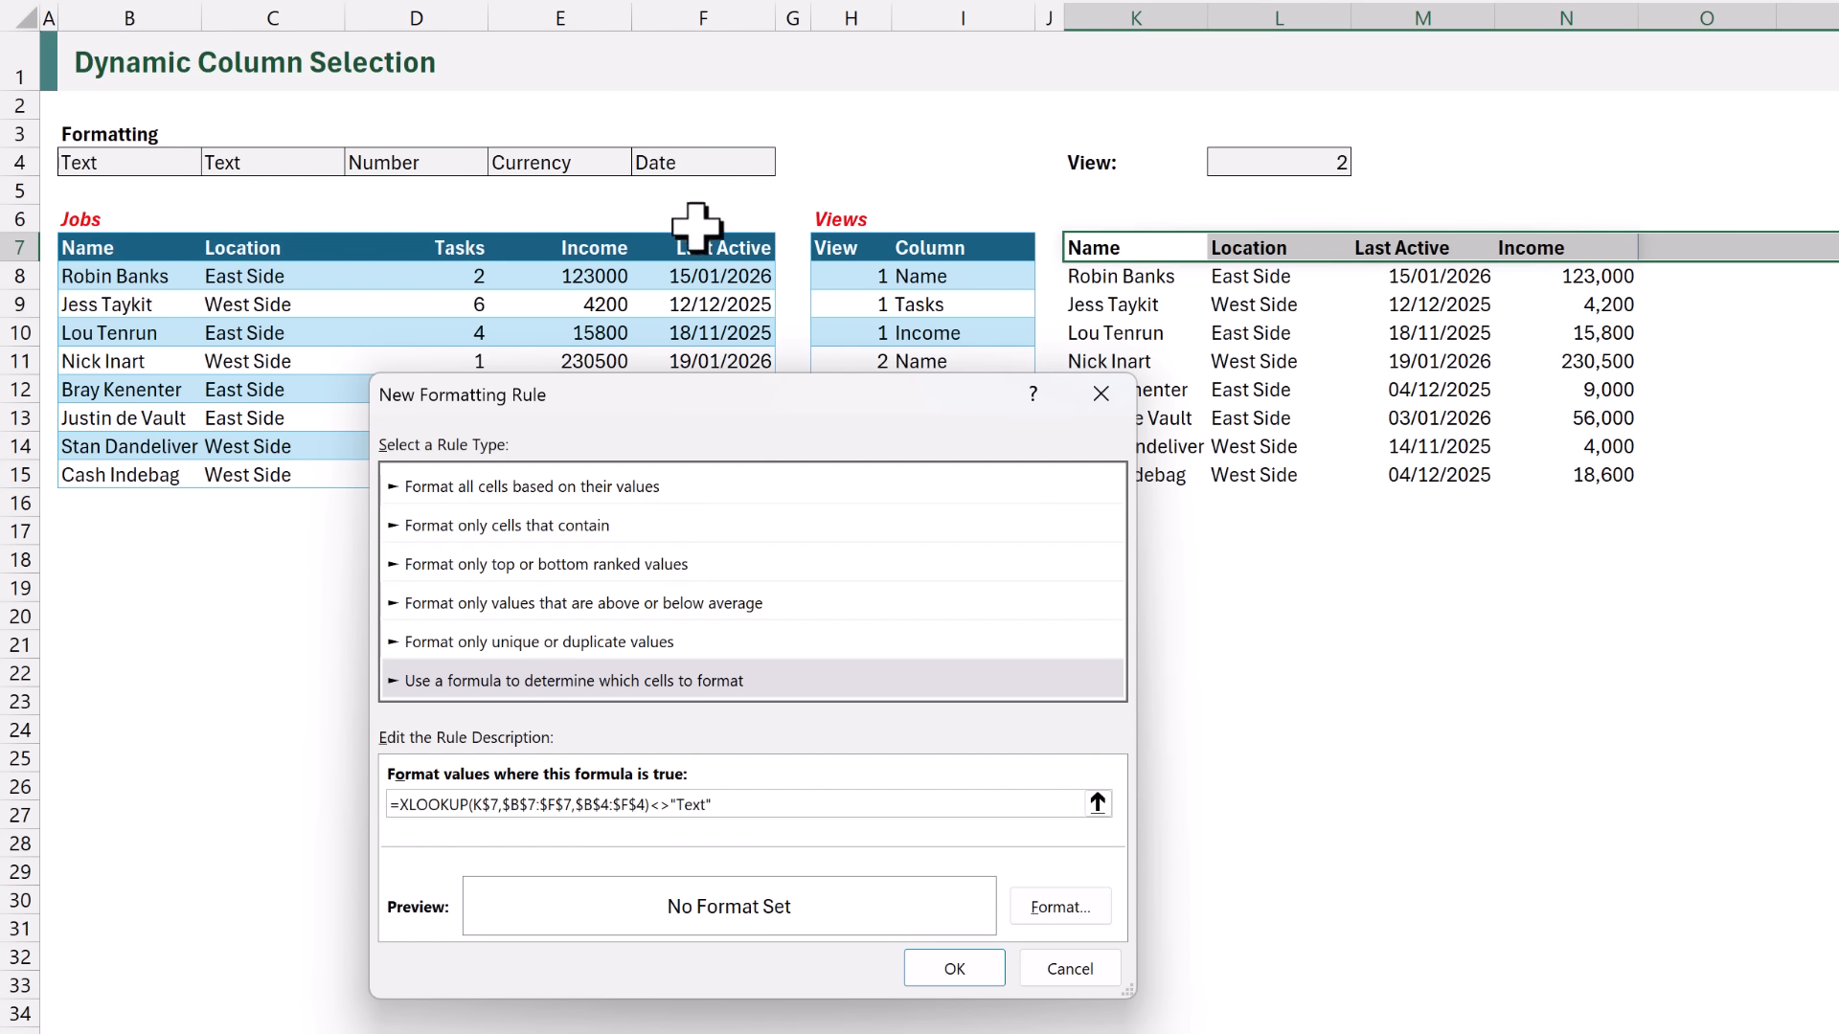
# - Set the non-text header rule's custom number format to an asterisk, a space and @, and apply the rule
pyautogui.click(1044, 905)
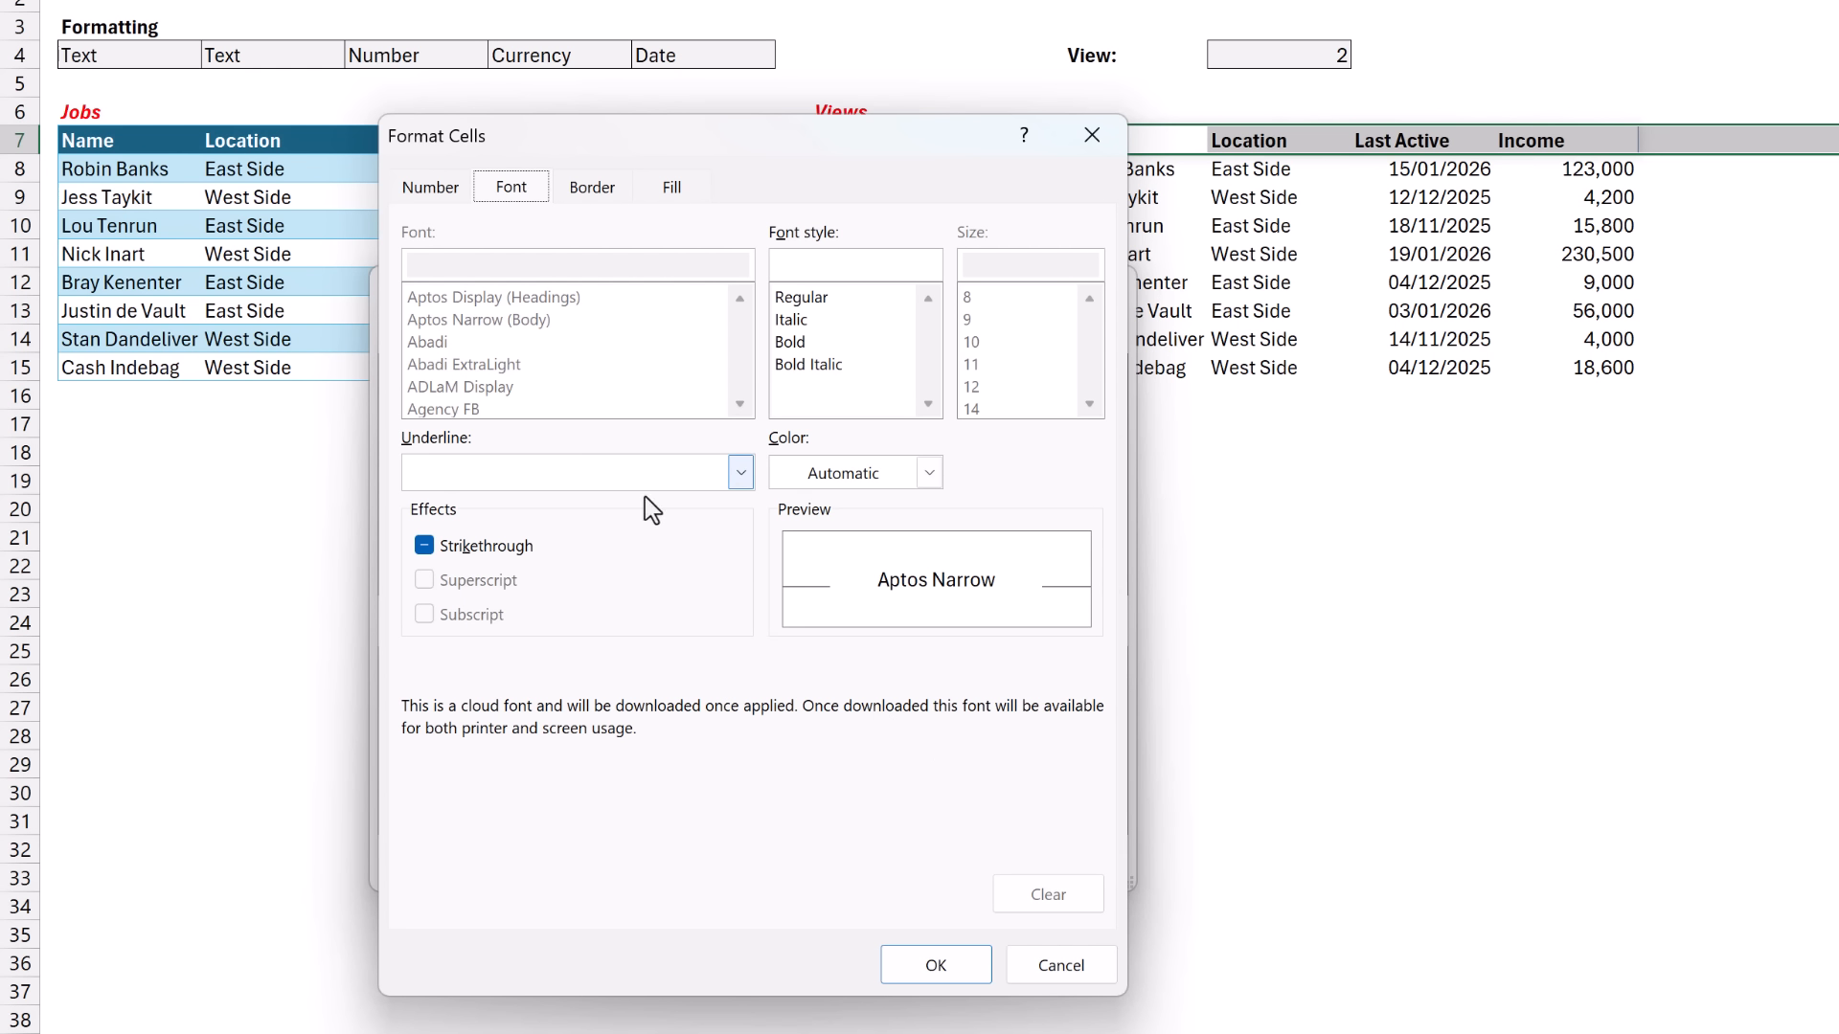
pyautogui.click(430, 199)
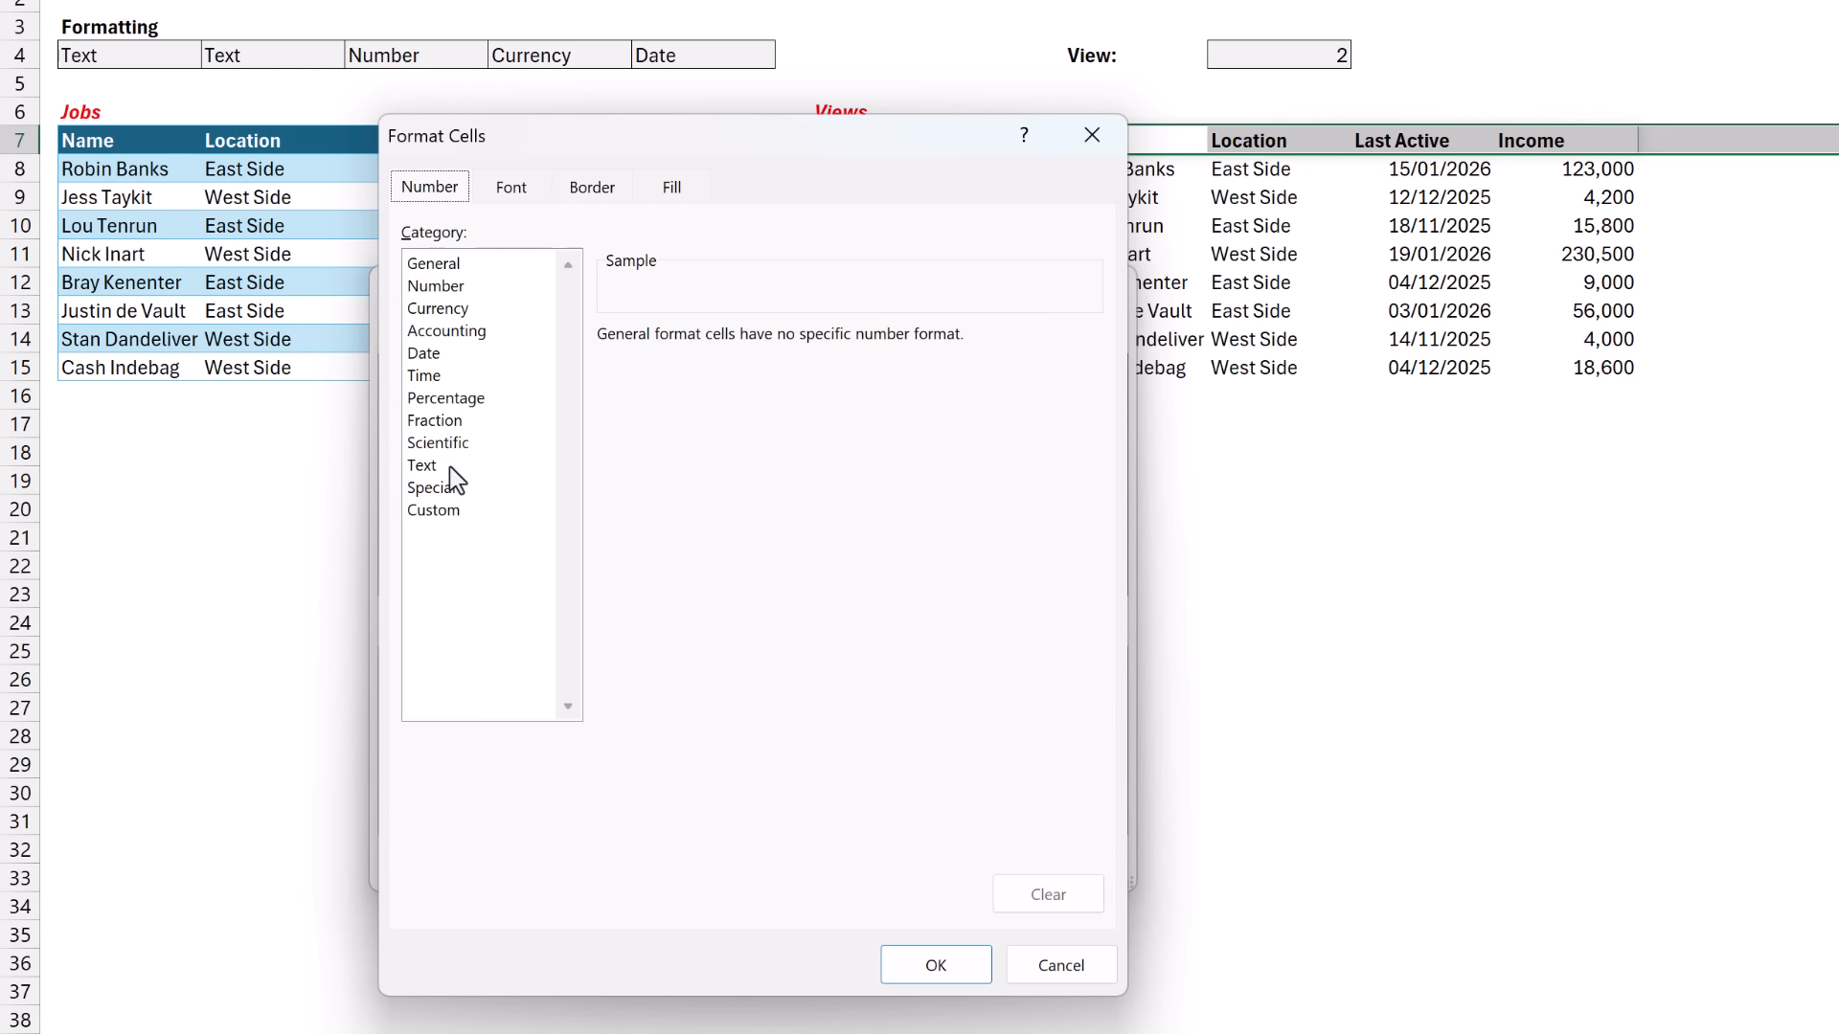
pyautogui.click(433, 510)
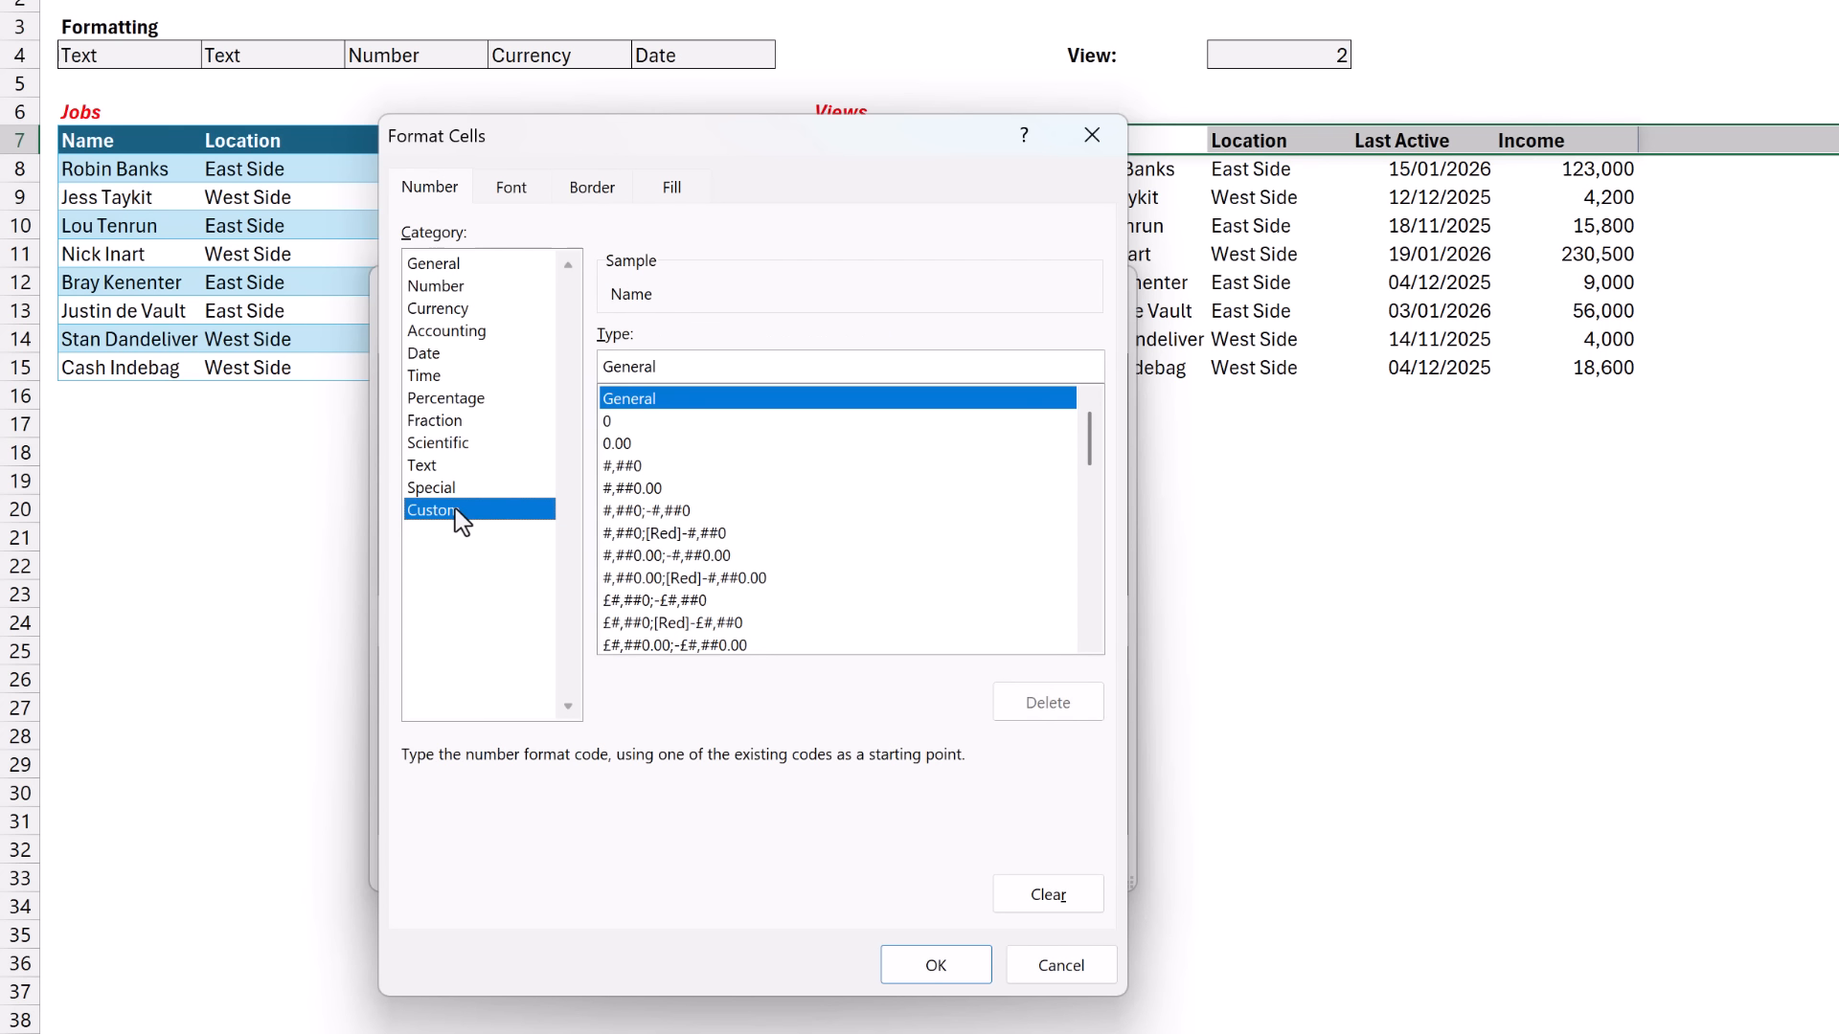
pyautogui.doubleClick(677, 359)
pyautogui.press('BackSpace')
pyautogui.write('*')
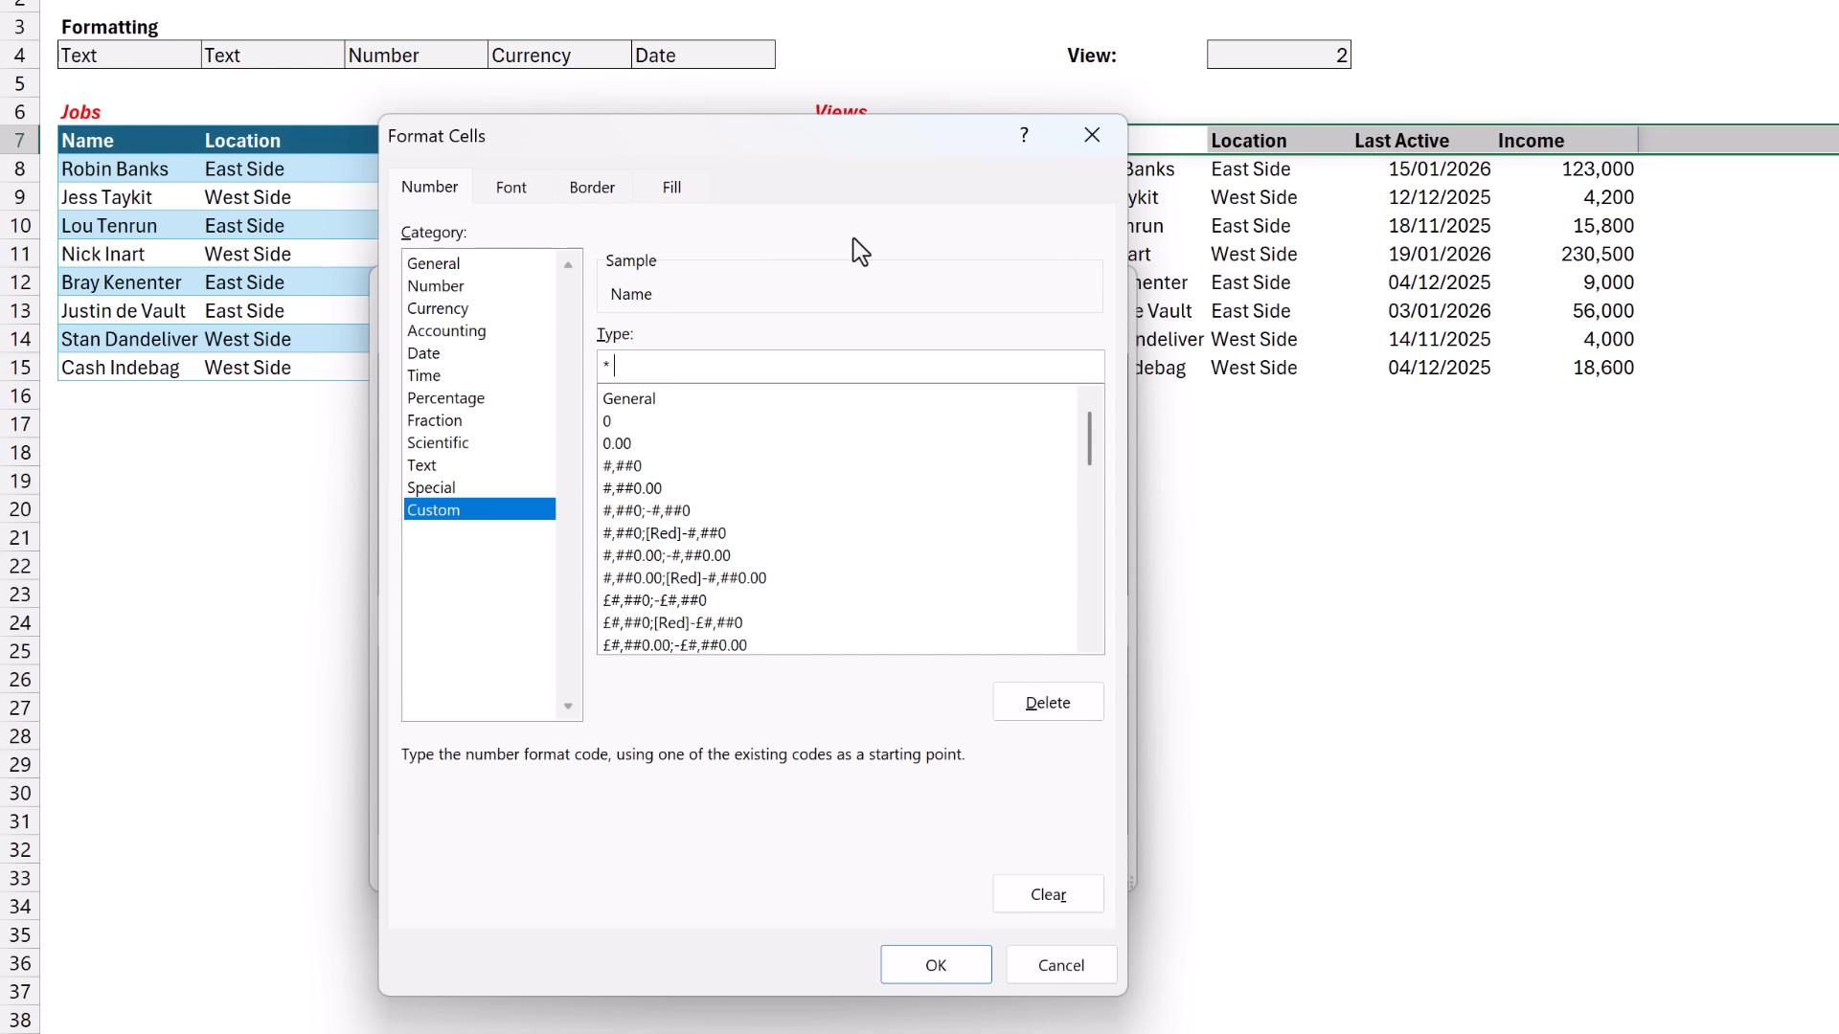
pyautogui.write('@')
pyautogui.click(963, 953)
pyautogui.click(950, 857)
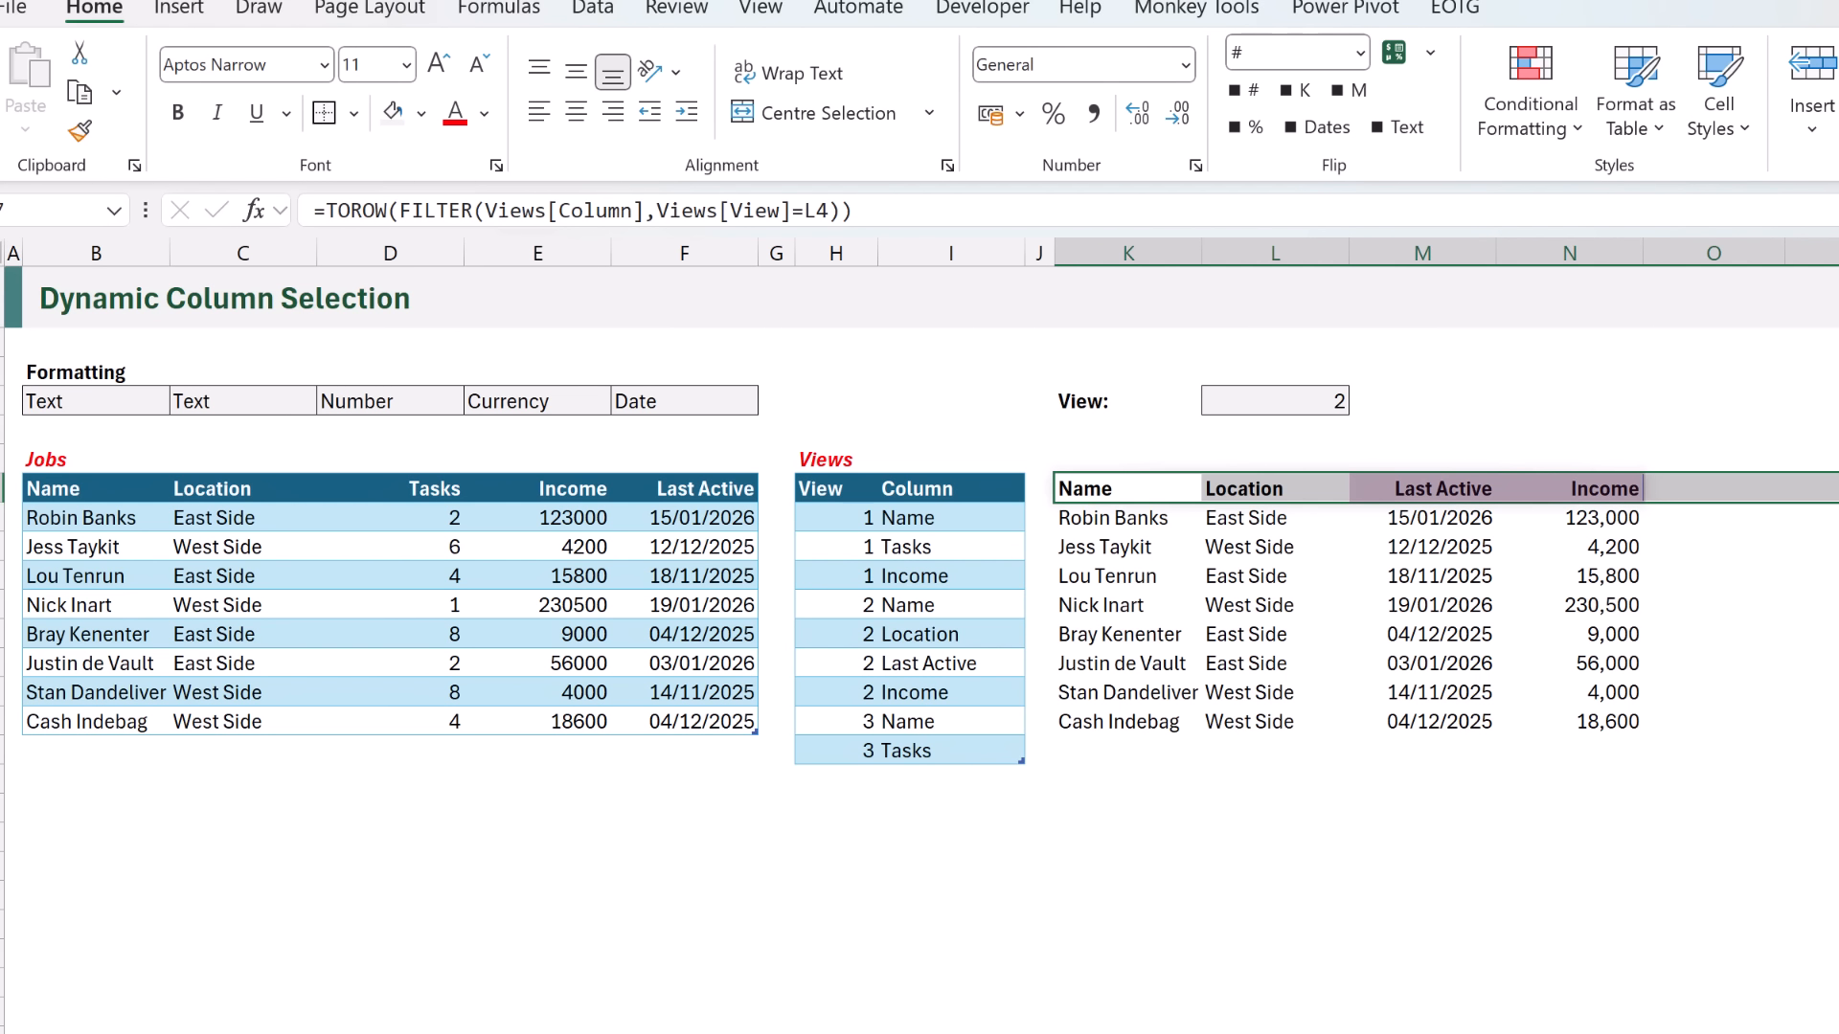
# - Test the header formatting by changing the View number in L4 to 1, 2, 3 and back to 2
pyautogui.click(1321, 400)
pyautogui.write('1')
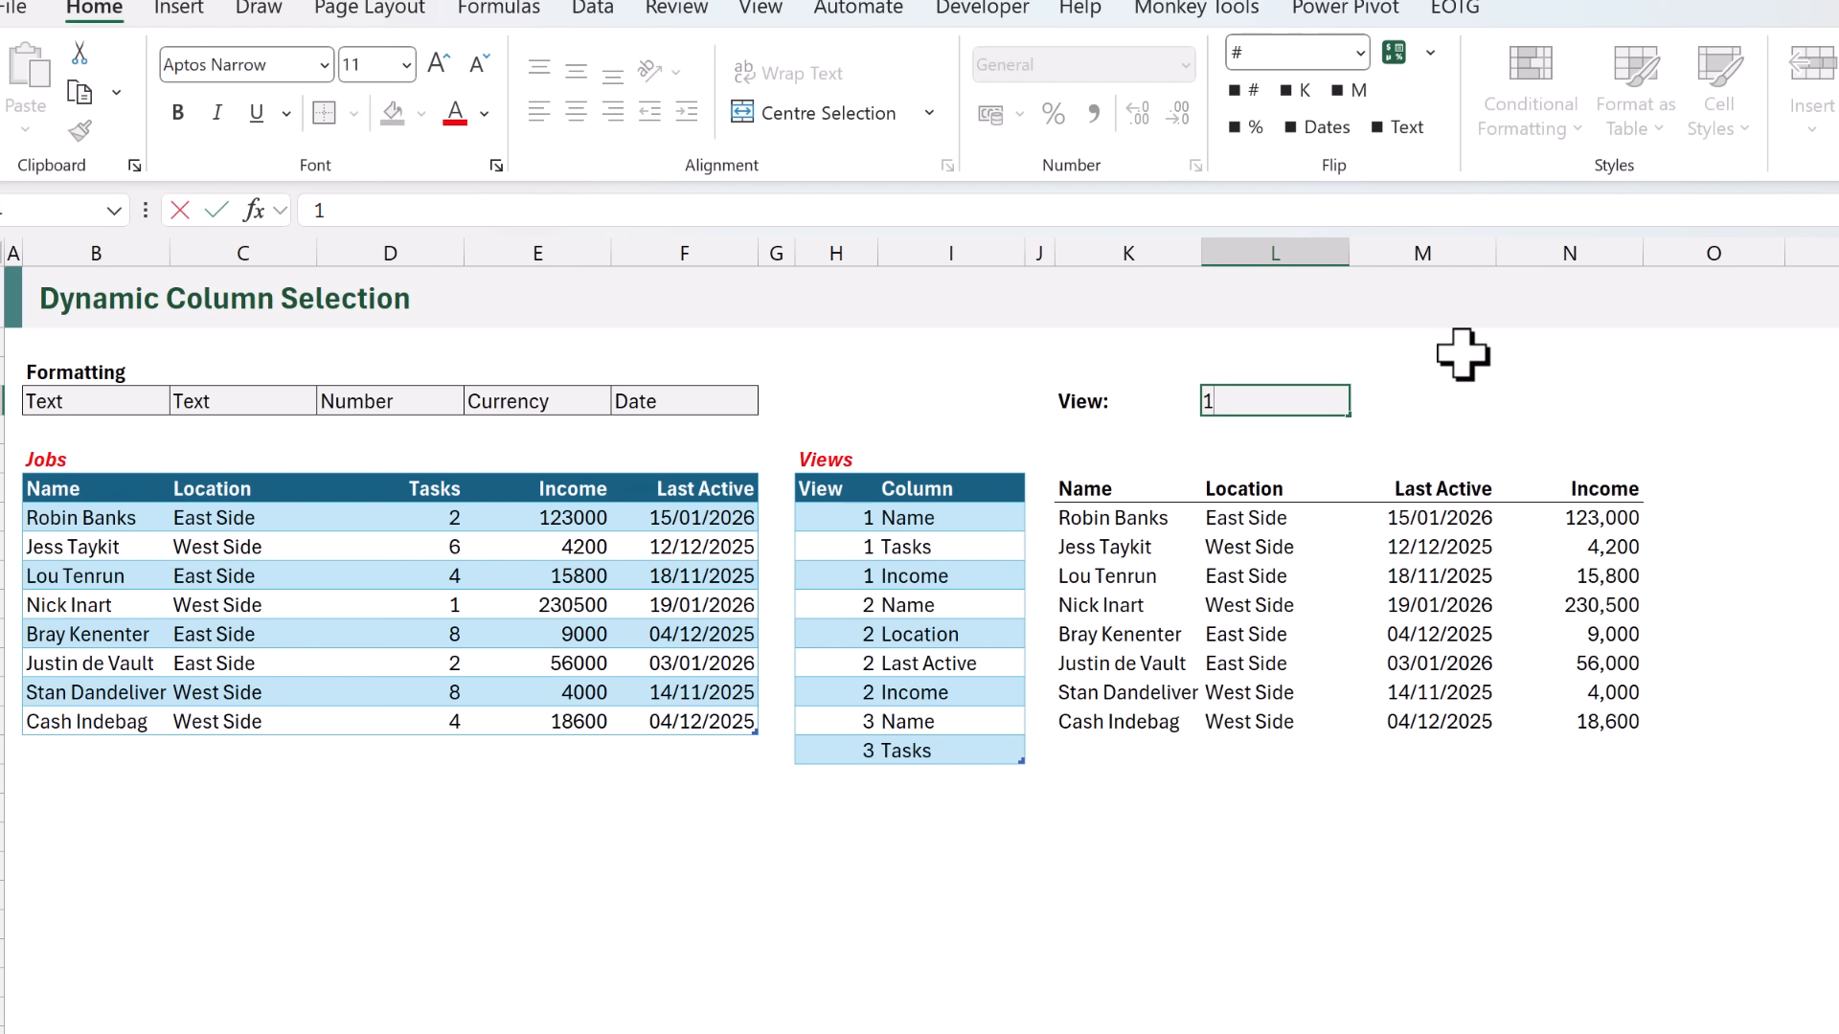
pyautogui.hotkey('ctrl', 'Return')
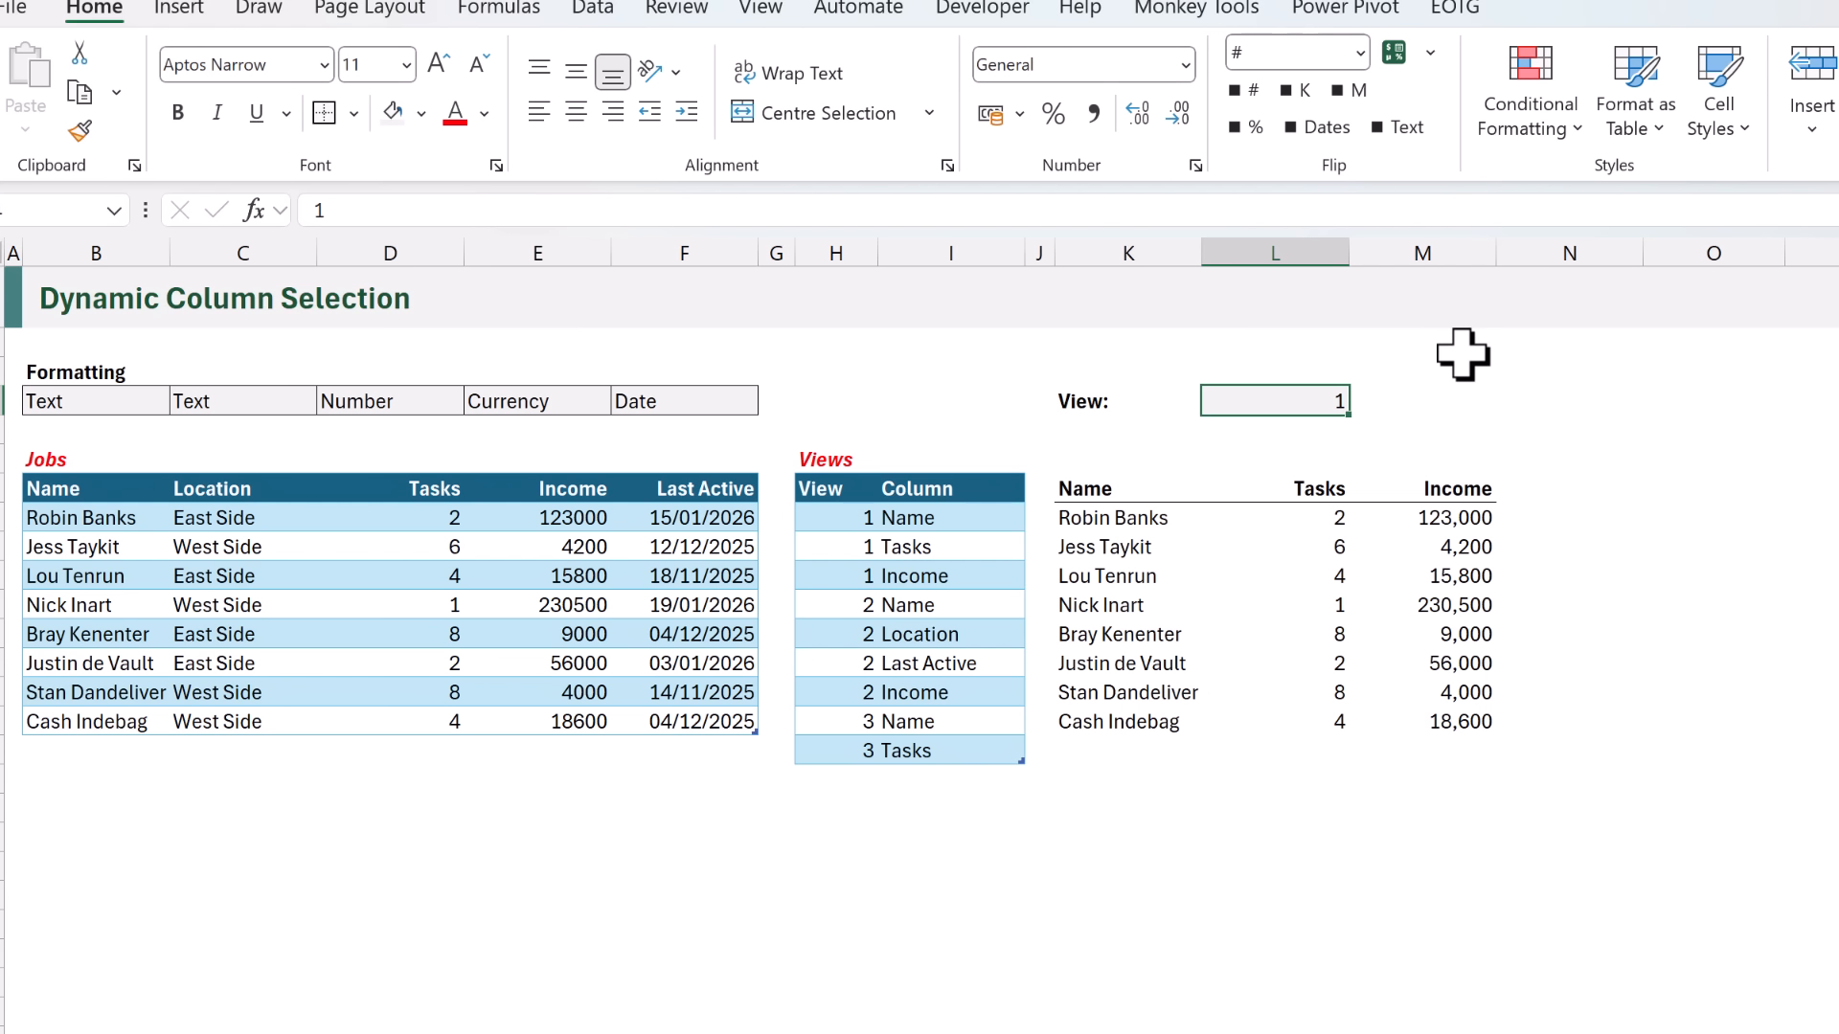
pyautogui.write('2')
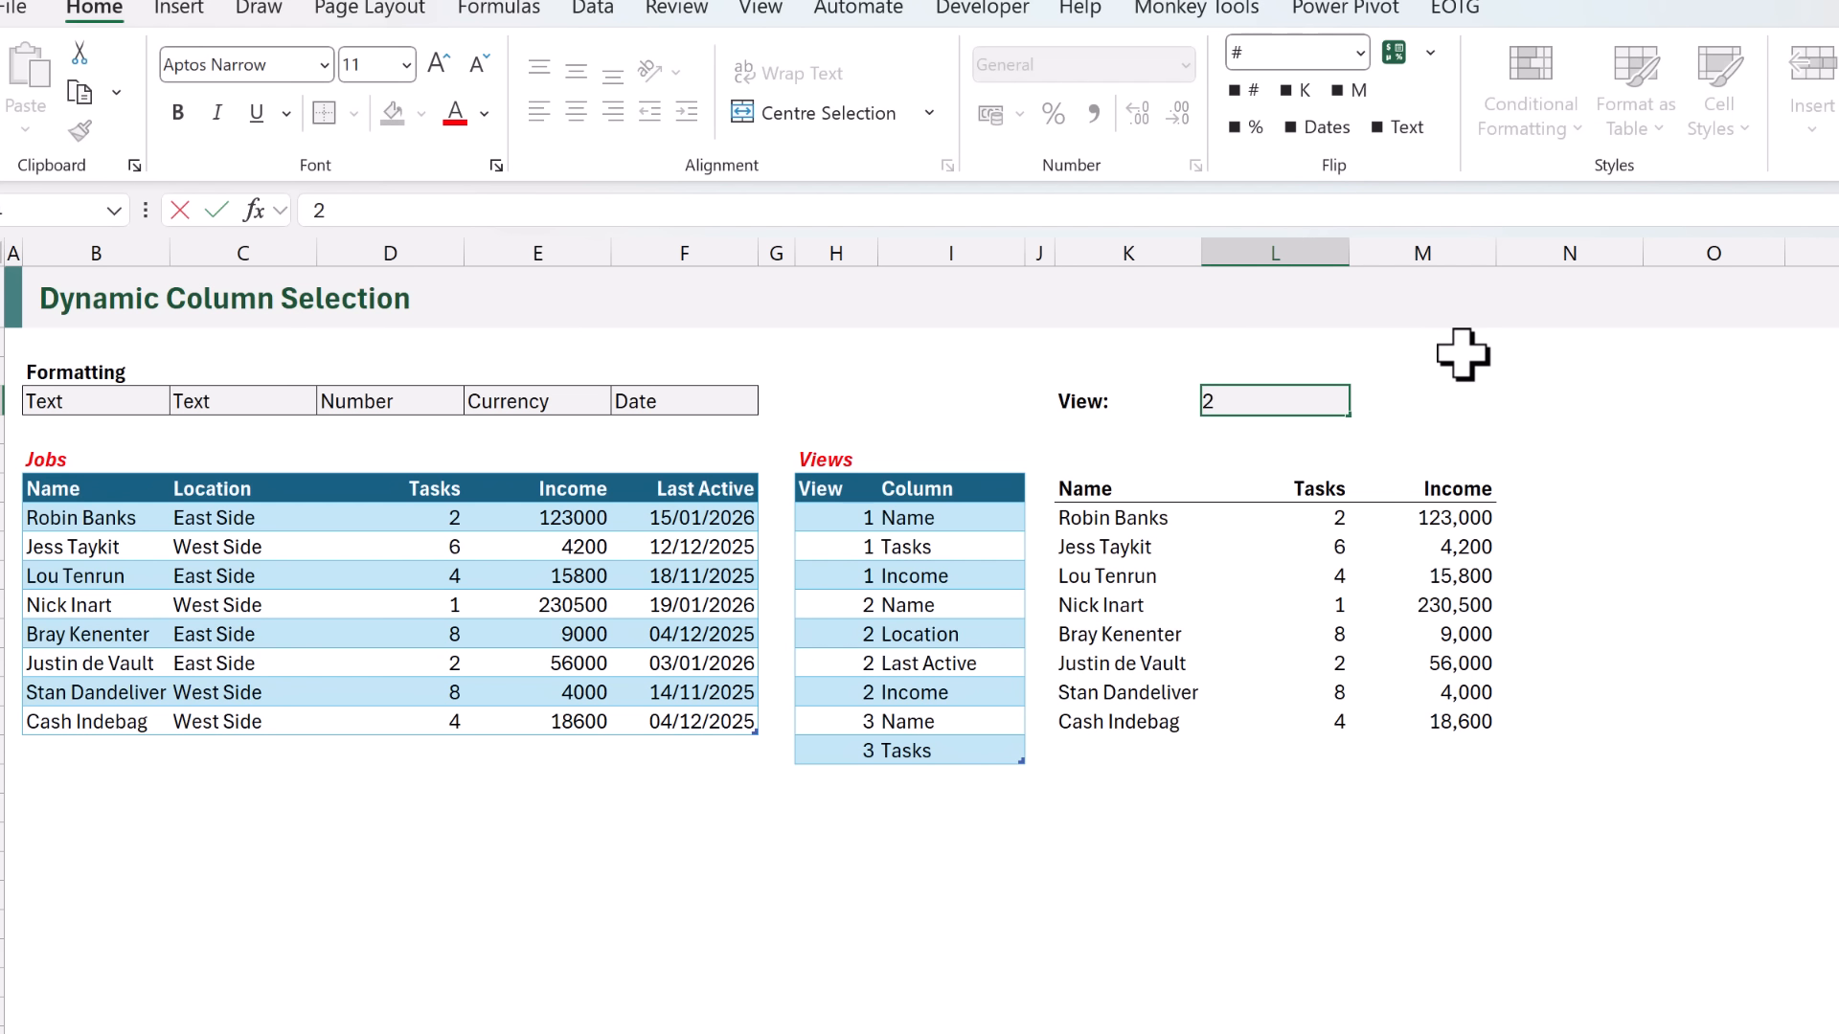
pyautogui.hotkey('ctrl', 'Return')
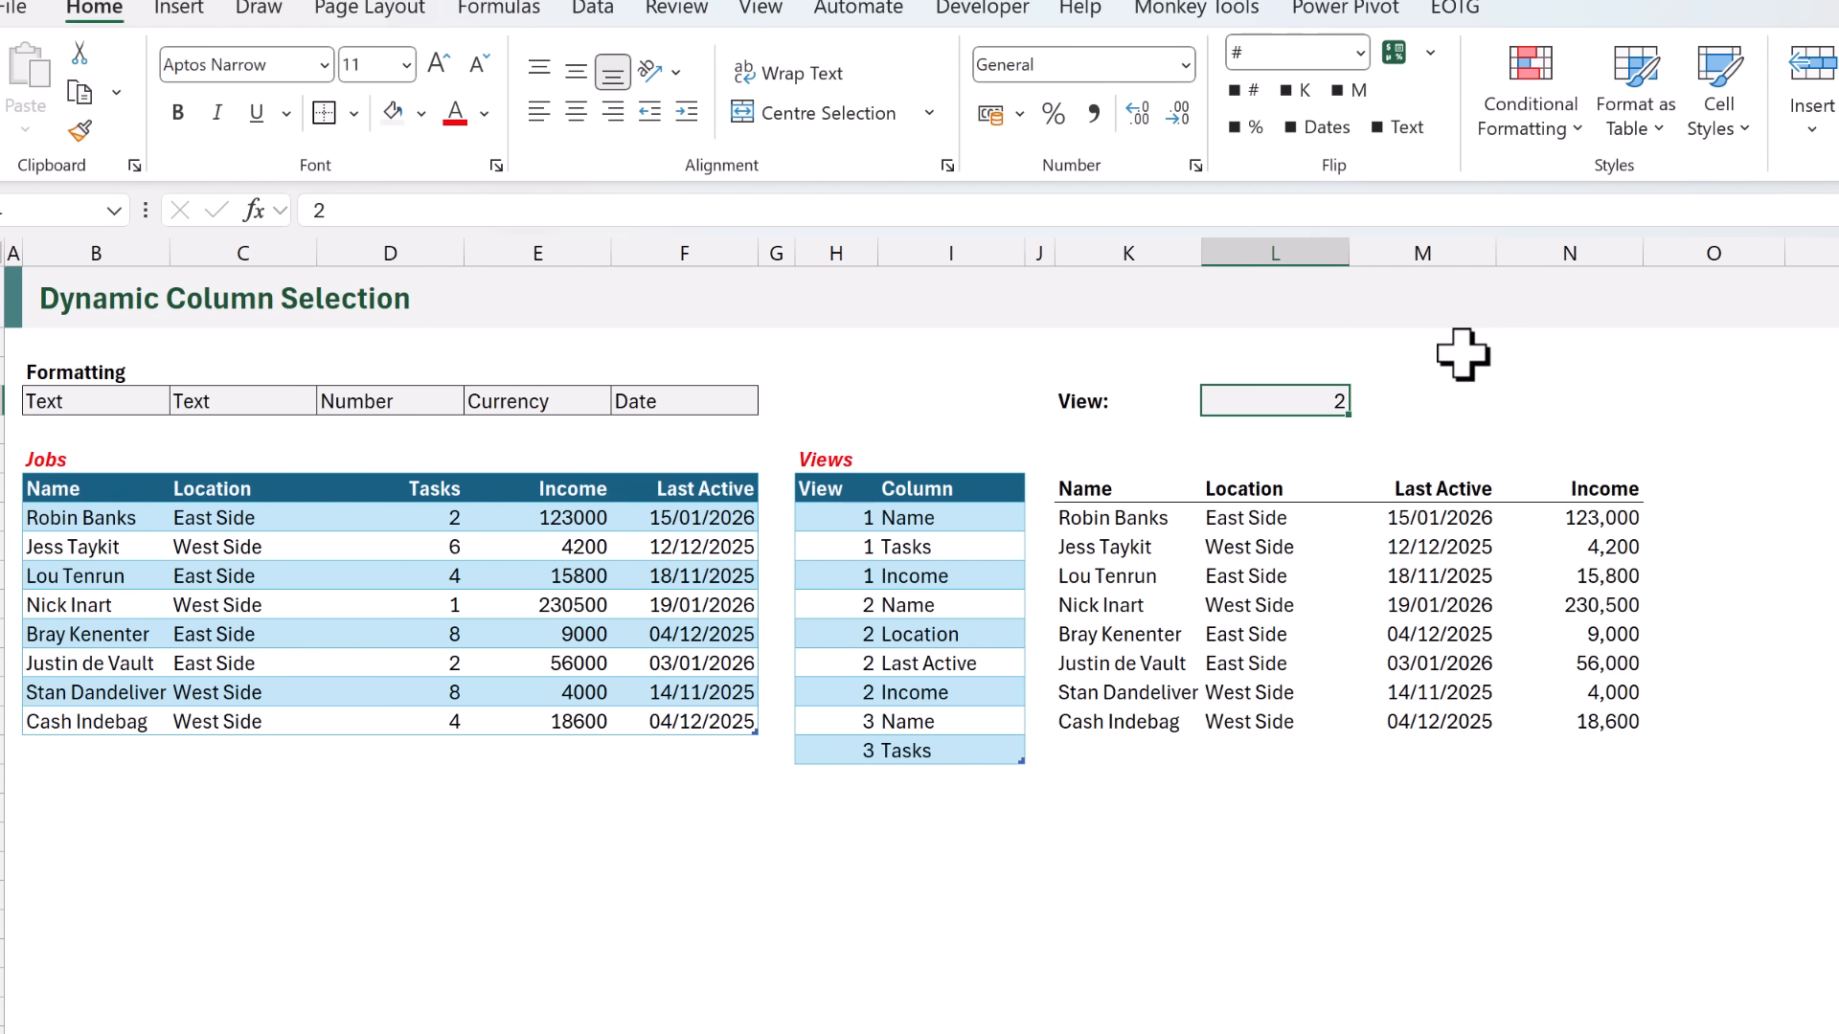
pyautogui.write('3')
pyautogui.hotkey('ctrl', 'Return')
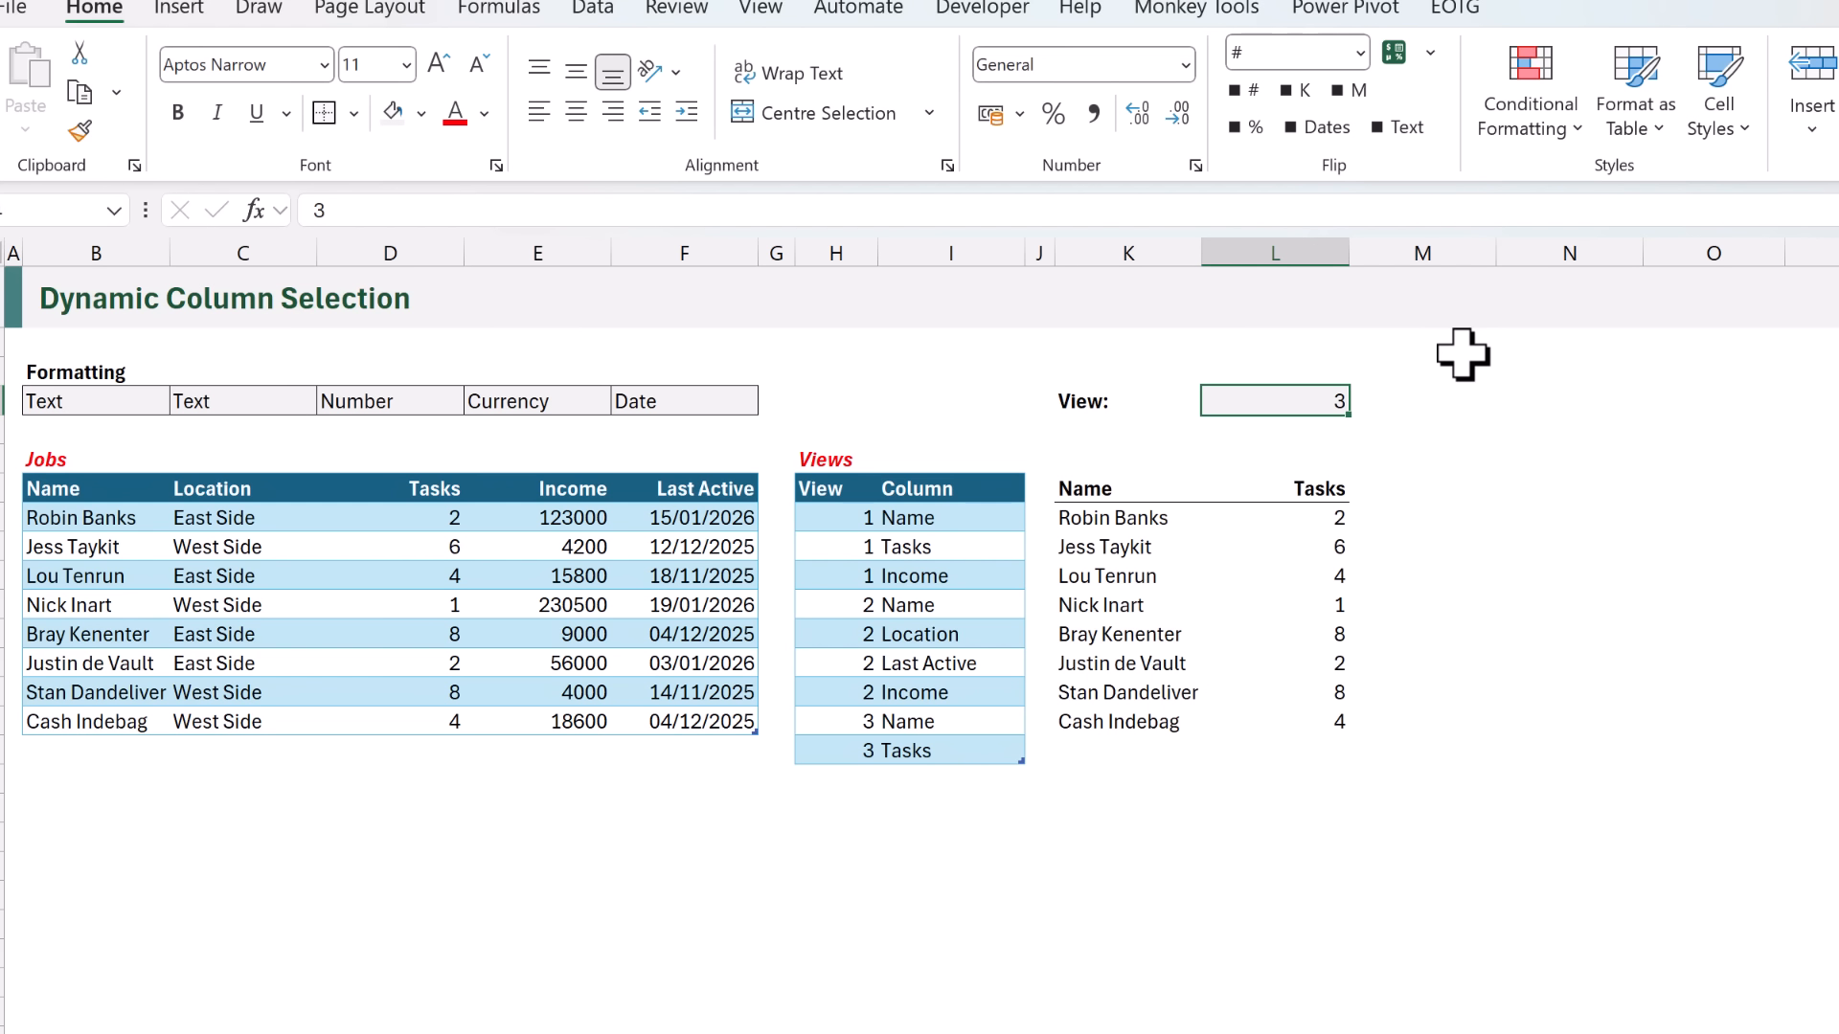
pyautogui.write('2')
pyautogui.hotkey('ctrl', 'Return')
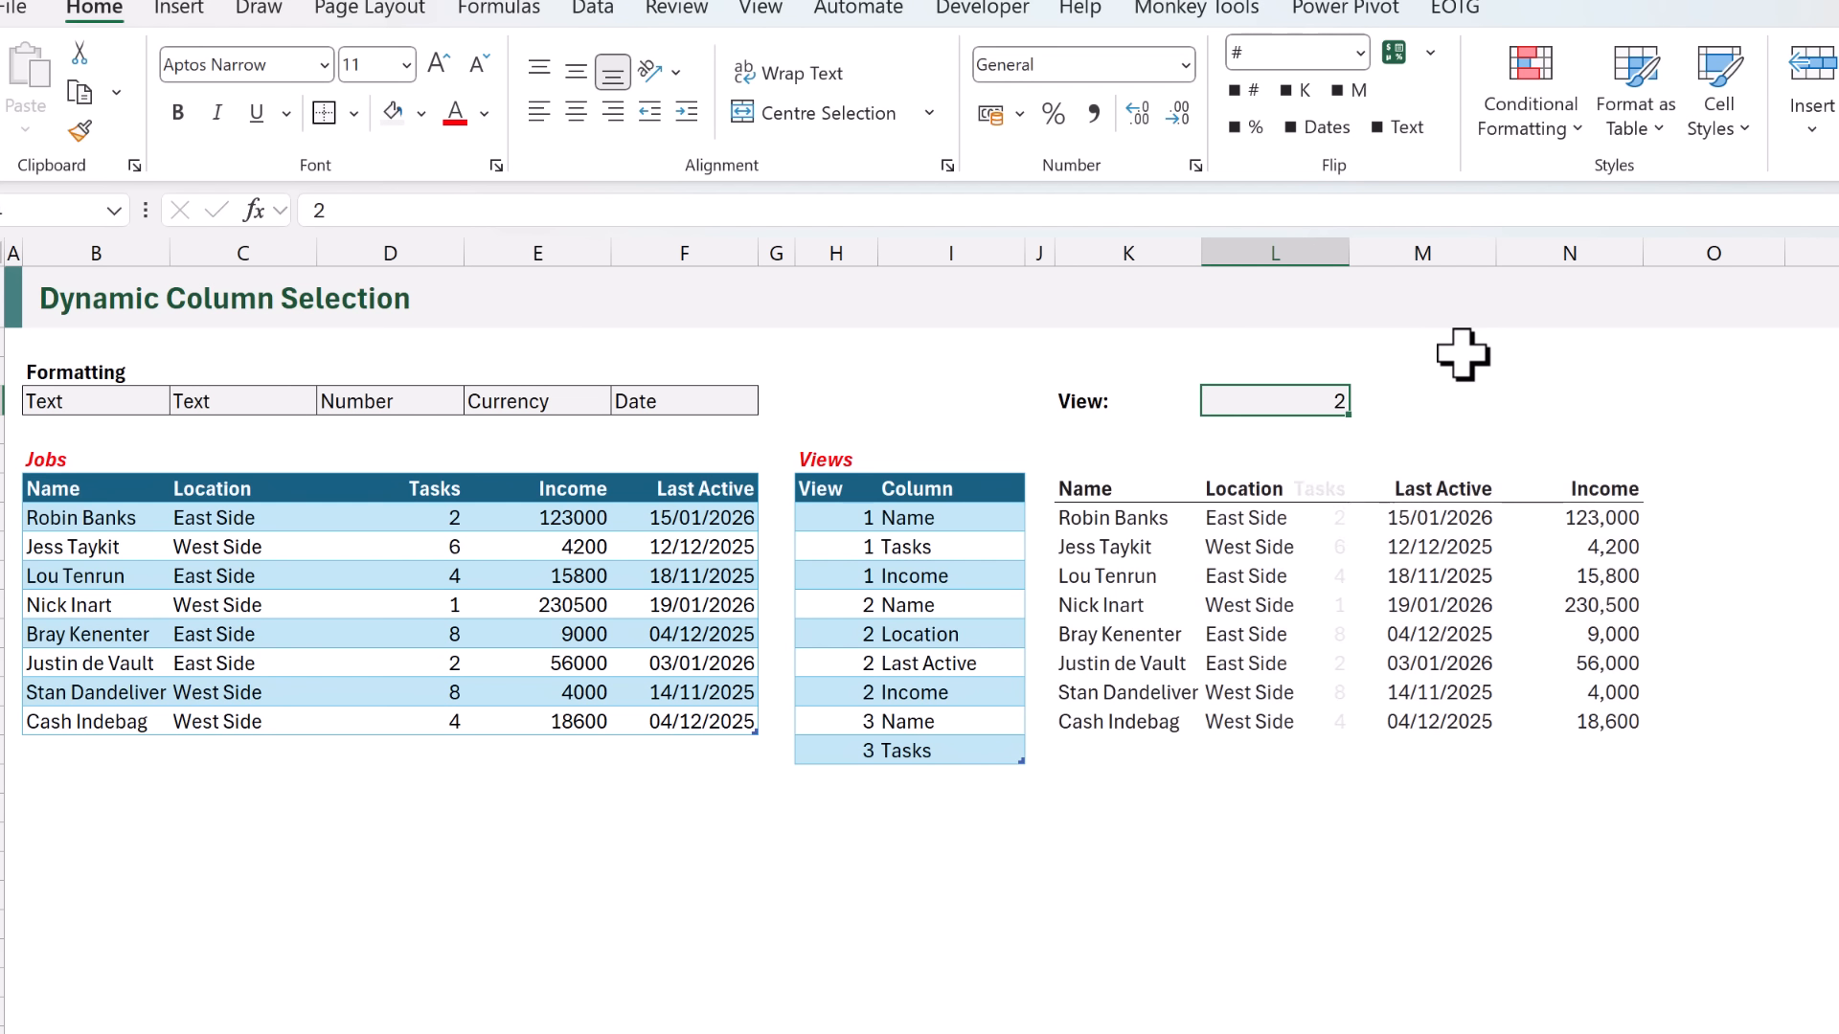